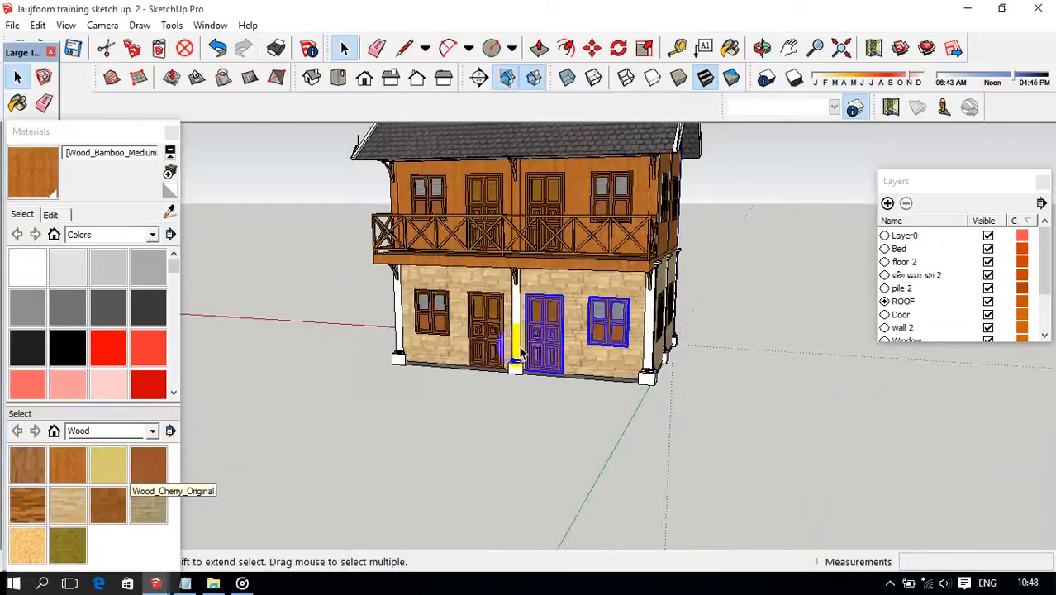
Make Door the current layer and hide the ROOF layer to expose the furnished upper-floor rooms.
mouse_move(394, 406)
middle_mouse_down()
mouse_move(512, 397)
mouse_move(545, 311)
mouse_move(762, 285)
middle_mouse_up()
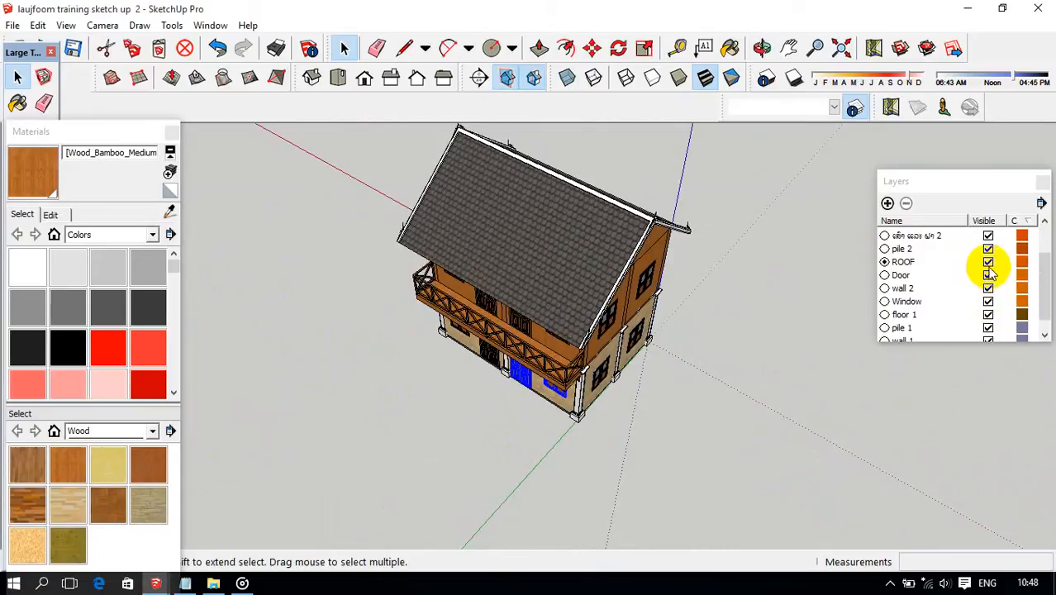
left_click(886, 275)
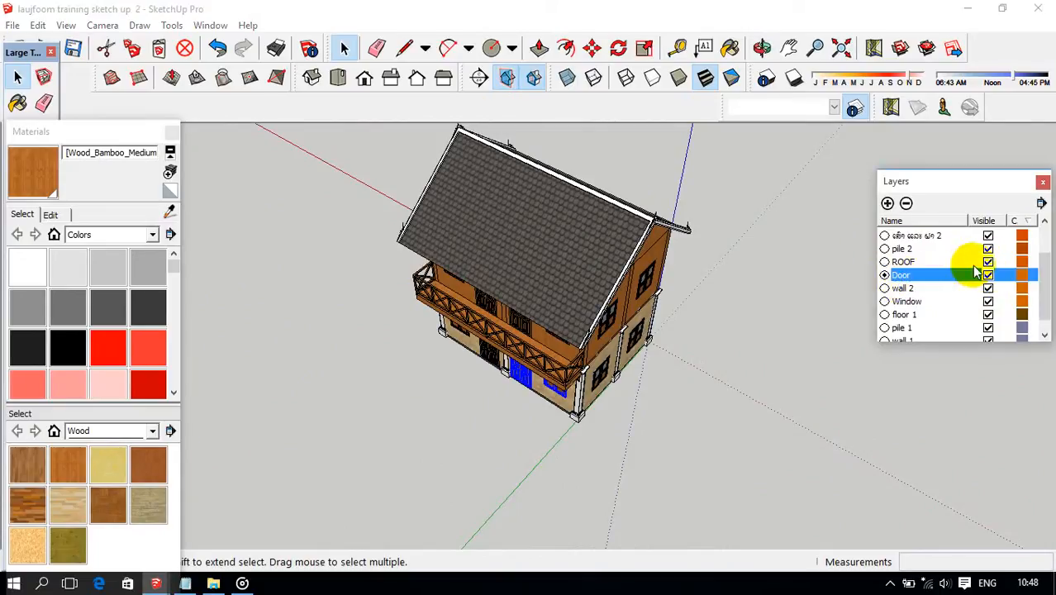
left_click(988, 262)
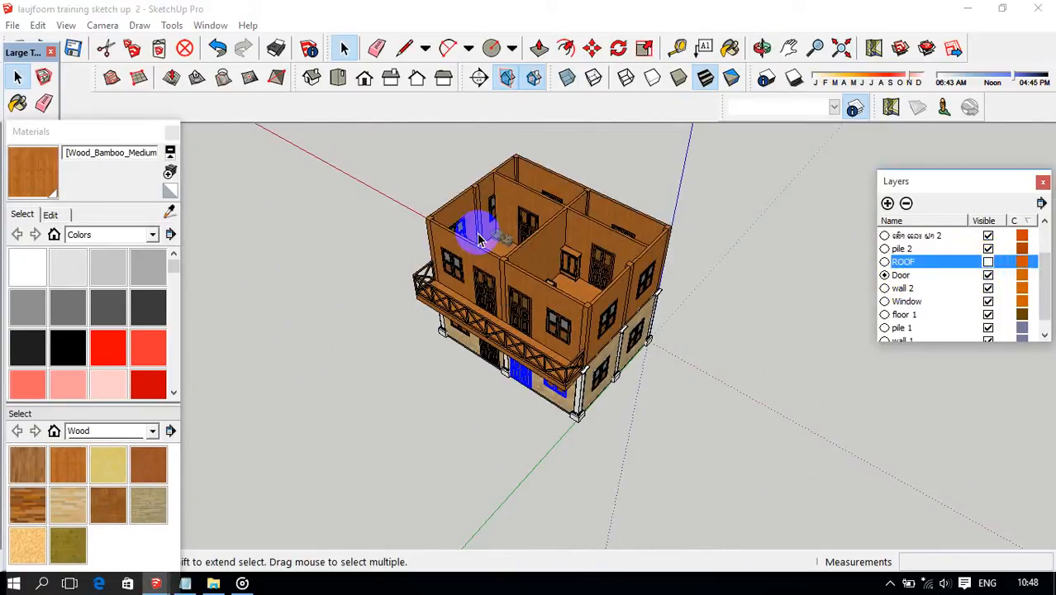
middle_click_drag(479, 240, 540, 285)
scroll(533, 330, "up", 5)
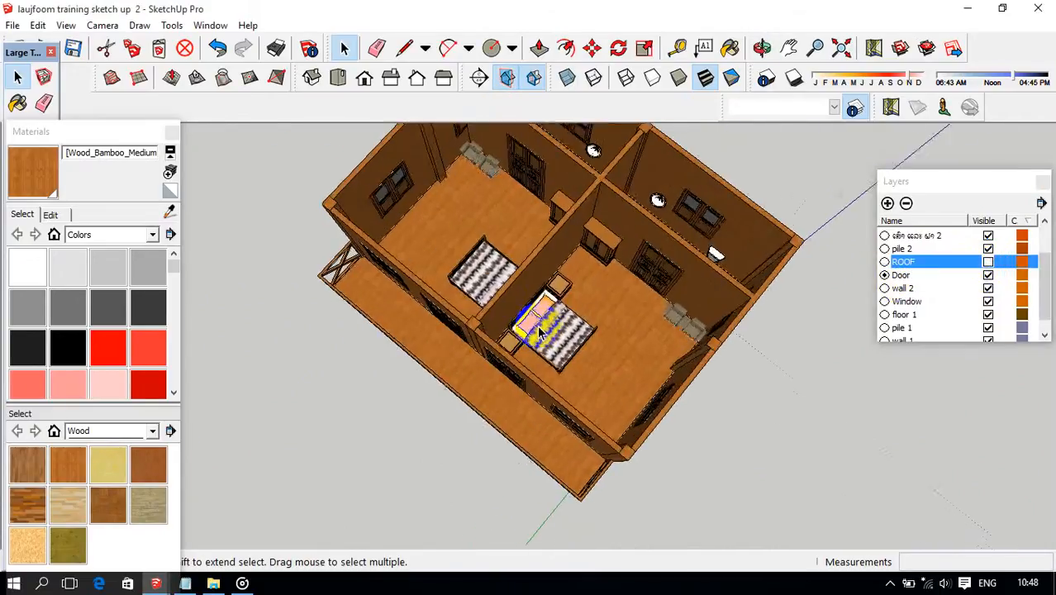
middle_click_drag(538, 331, 544, 309)
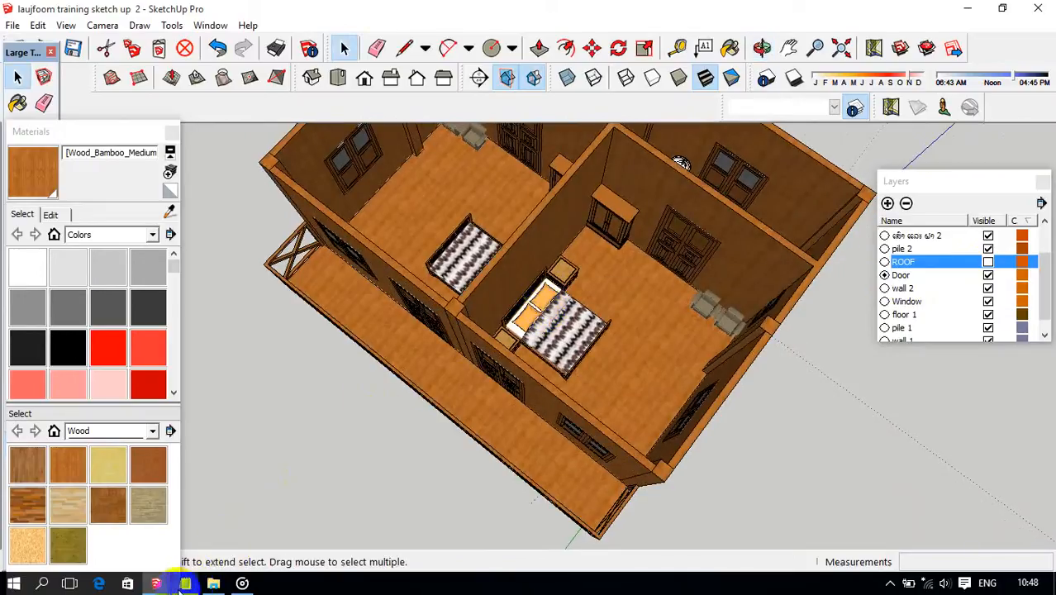
Switch to the "laujfoom training sketch up 3" model, add a layer named "inside" and make it current.
mouse_move(154, 583)
left_click(235, 523)
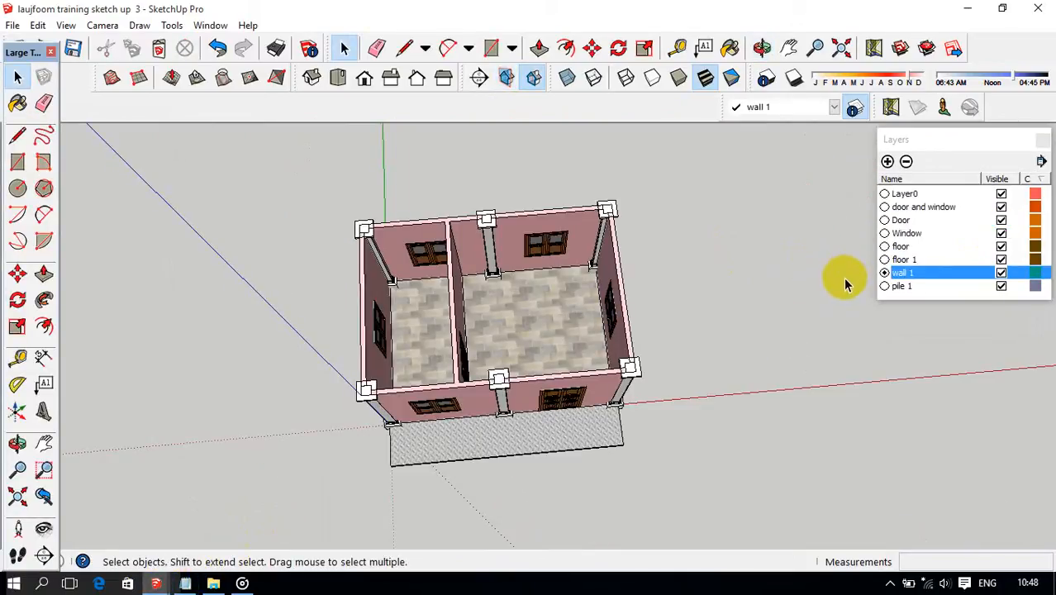
left_click(887, 162)
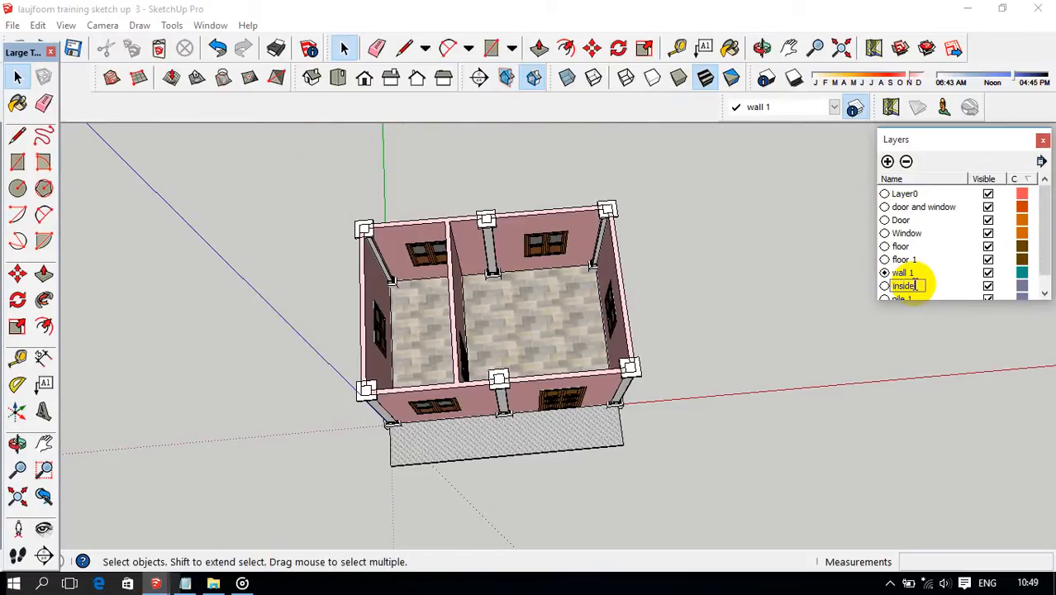
scroll(843, 281, "down", 3)
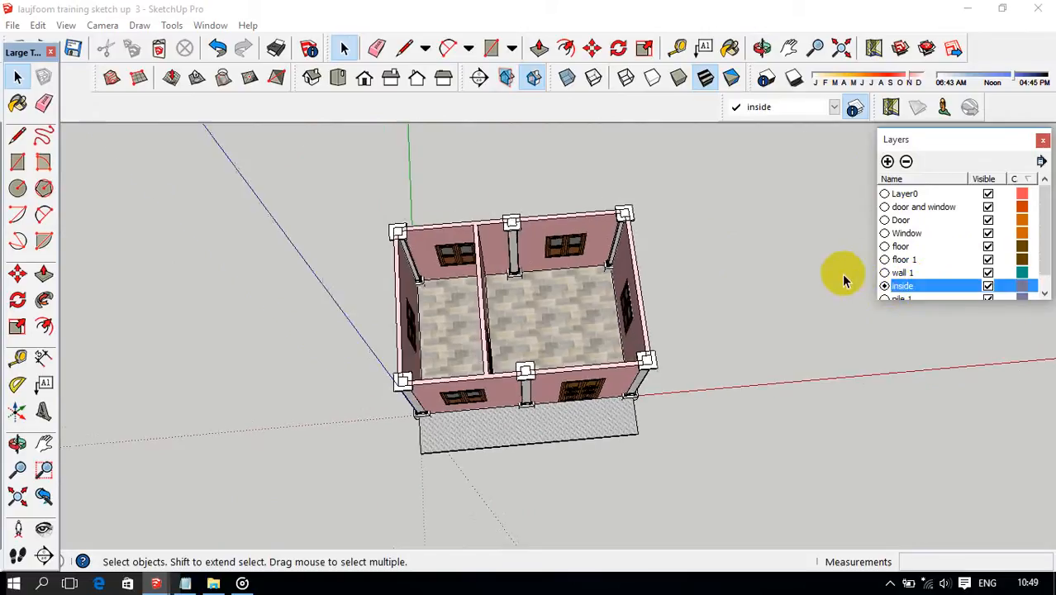
scroll(827, 284, "up", 2)
middle_click_drag(827, 282, 801, 285)
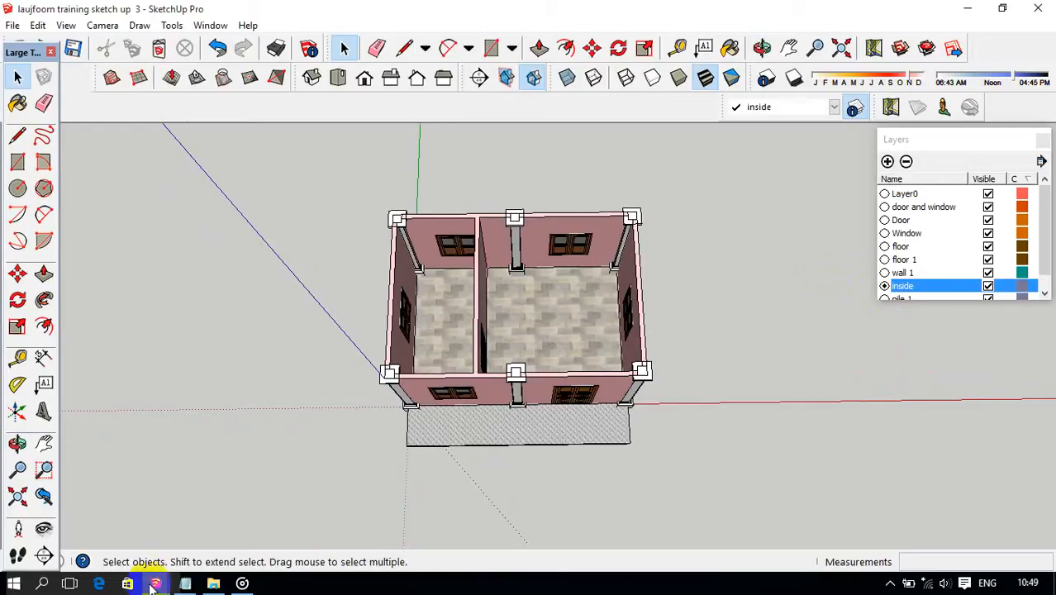
Return to the "laujfoom training sketch up 2" model and copy the bedroom's bed with nightstands, cabinet and pair of seats.
mouse_move(153, 587)
left_click(141, 539)
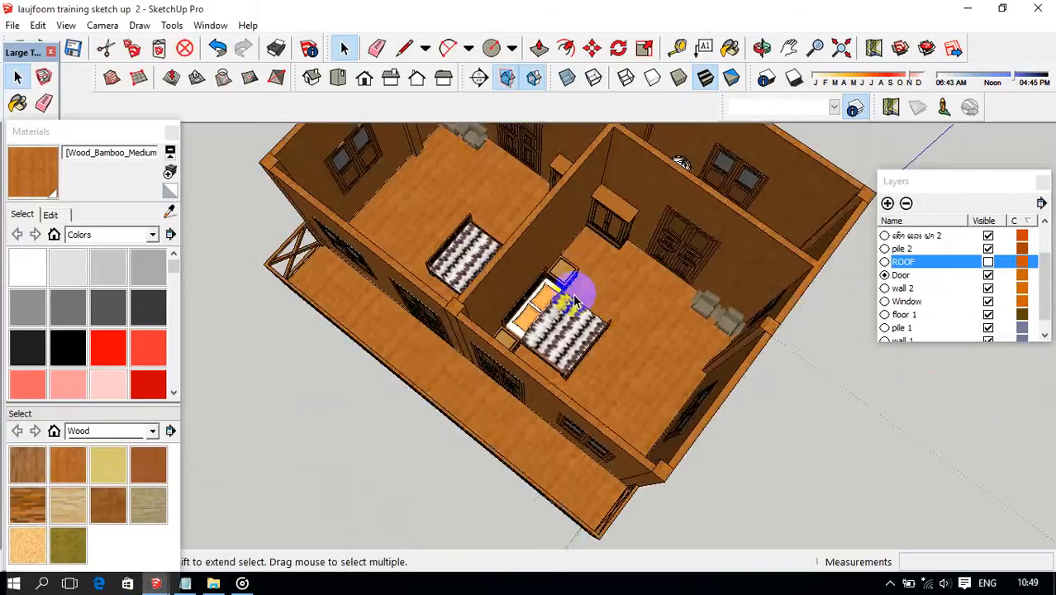
scroll(576, 306, "up", 4)
scroll(576, 305, "down", 3)
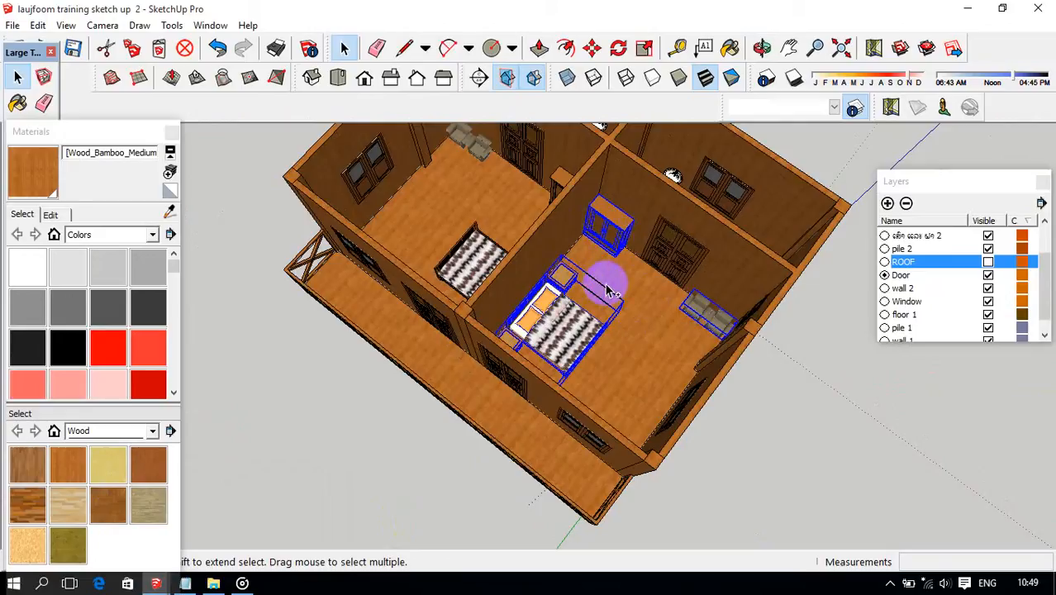
Paste the copied furniture into the "laujfoom training sketch up 3" model on the ground beside the house.
mouse_move(158, 585)
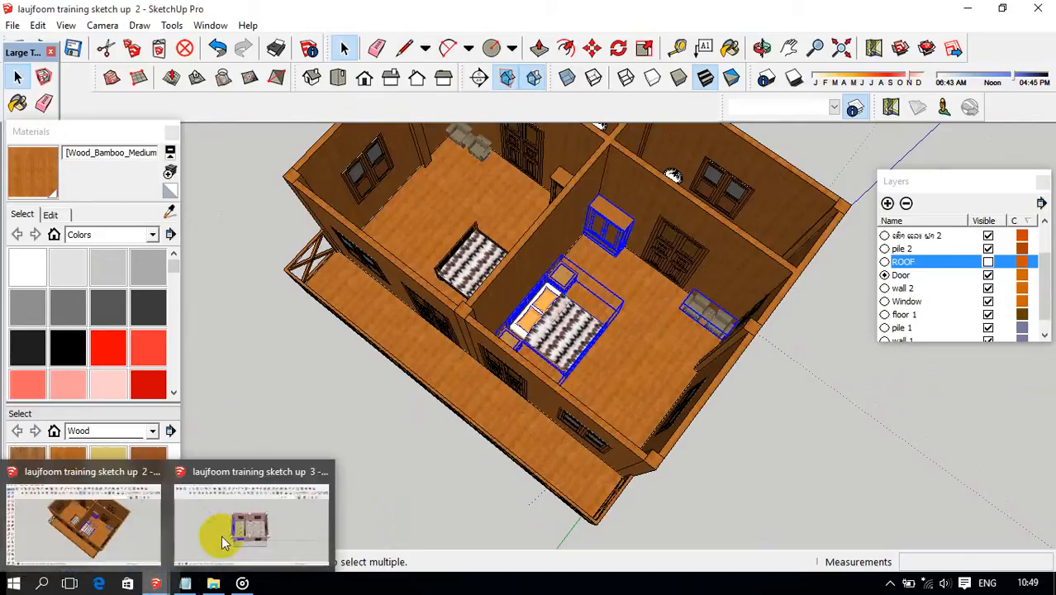
left_click(220, 538)
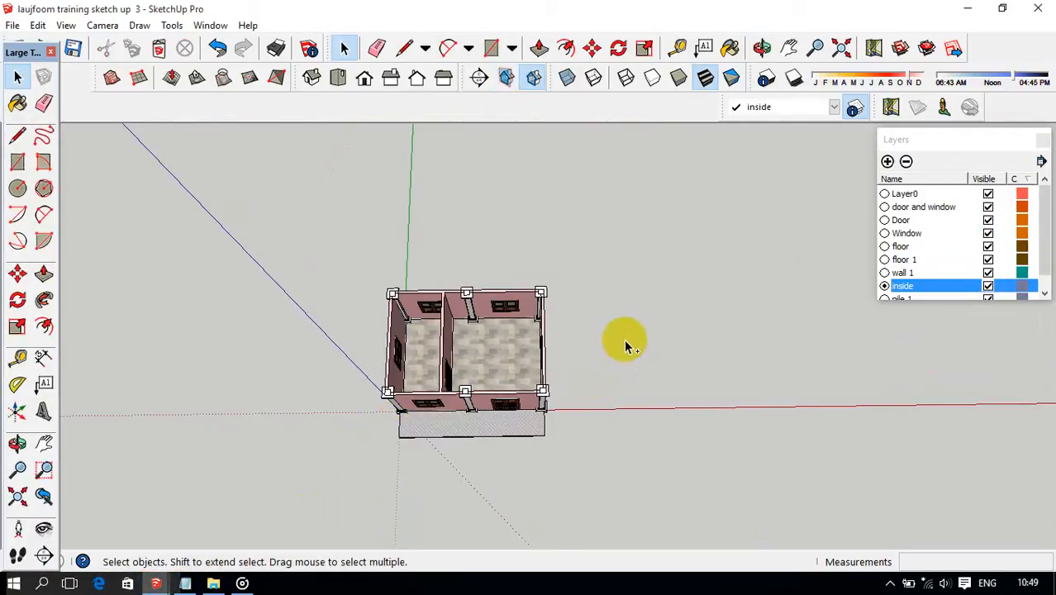
key("ctrl+v")
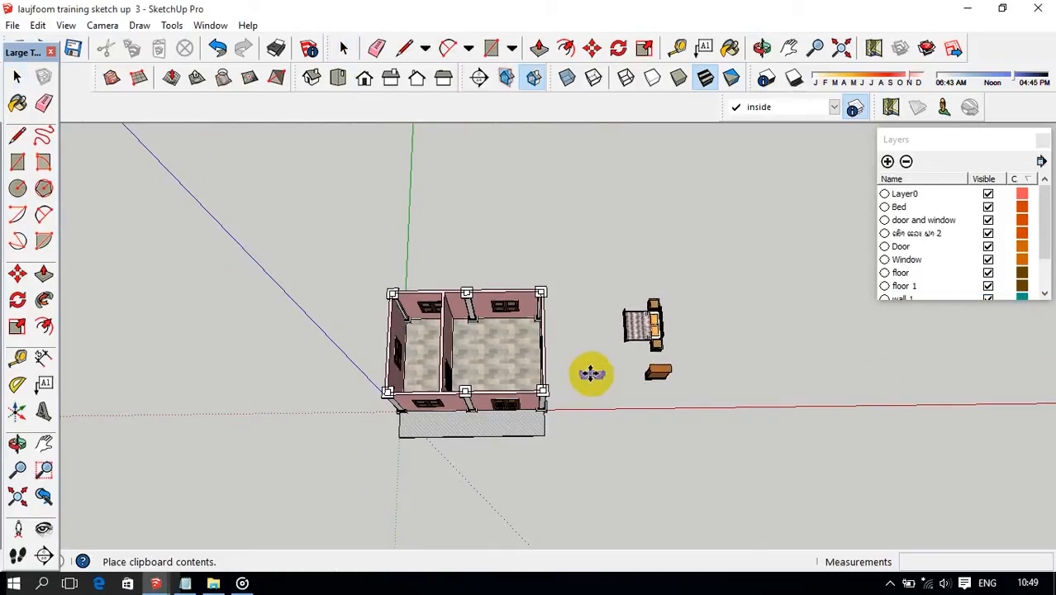
left_click(591, 373)
middle_click_drag(591, 373, 612, 342)
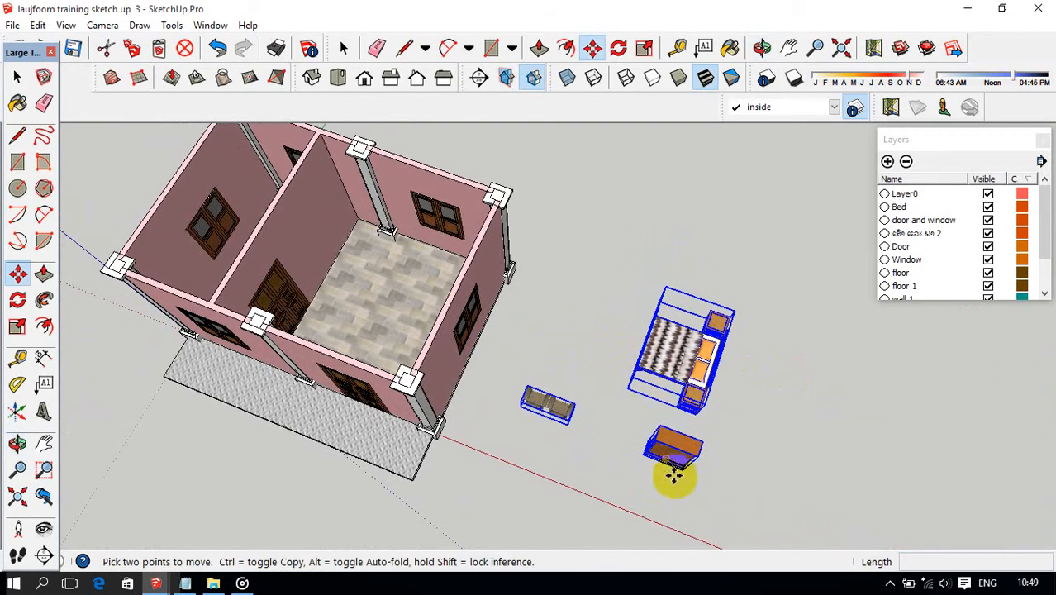
Select only the cabinet and move it about 3800 mm up against the house's side wall.
middle_click_drag(674, 475, 325, 423)
scroll(564, 451, "up", 3)
scroll(467, 418, "down", 3)
key("space")
left_click(637, 430)
left_click(666, 411)
scroll(644, 438, "up", 3)
key("m")
scroll(660, 433, "up", 1)
left_click(325, 419)
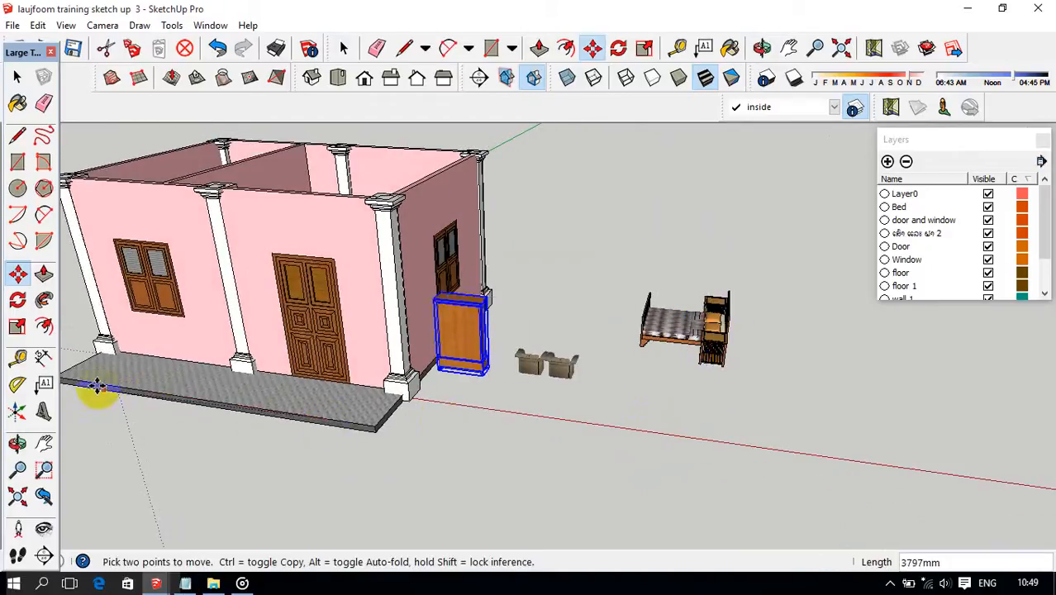
left_click(68, 378)
Raise the cabinet 100 mm along the blue axis.
middle_click_drag(400, 396, 467, 387)
scroll(424, 356, "up", 6)
middle_click_drag(422, 353, 232, 324)
scroll(416, 295, "up", 5)
scroll(416, 299, "down", 3)
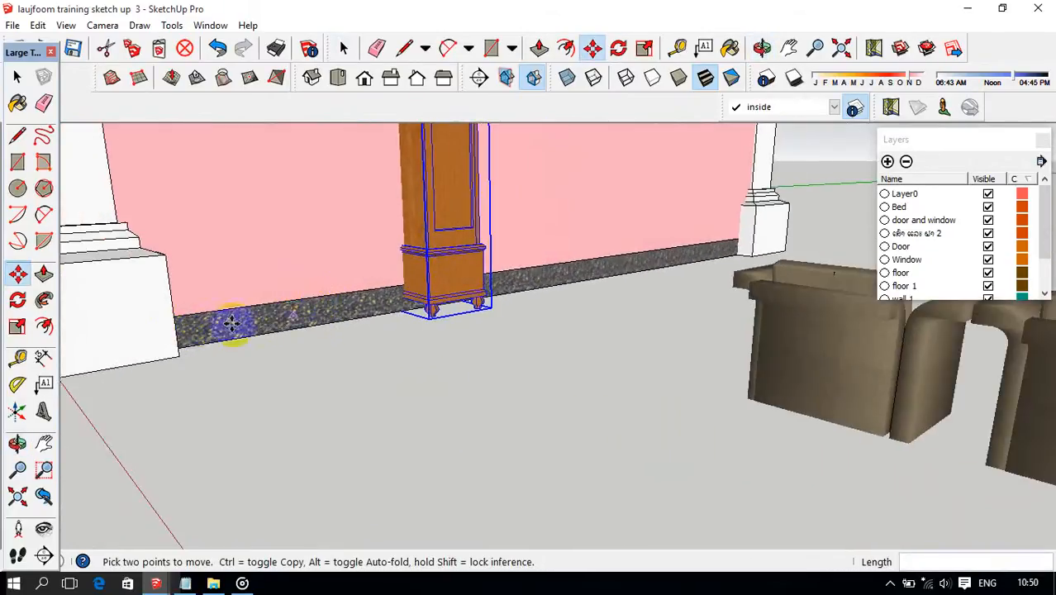
left_click(179, 354)
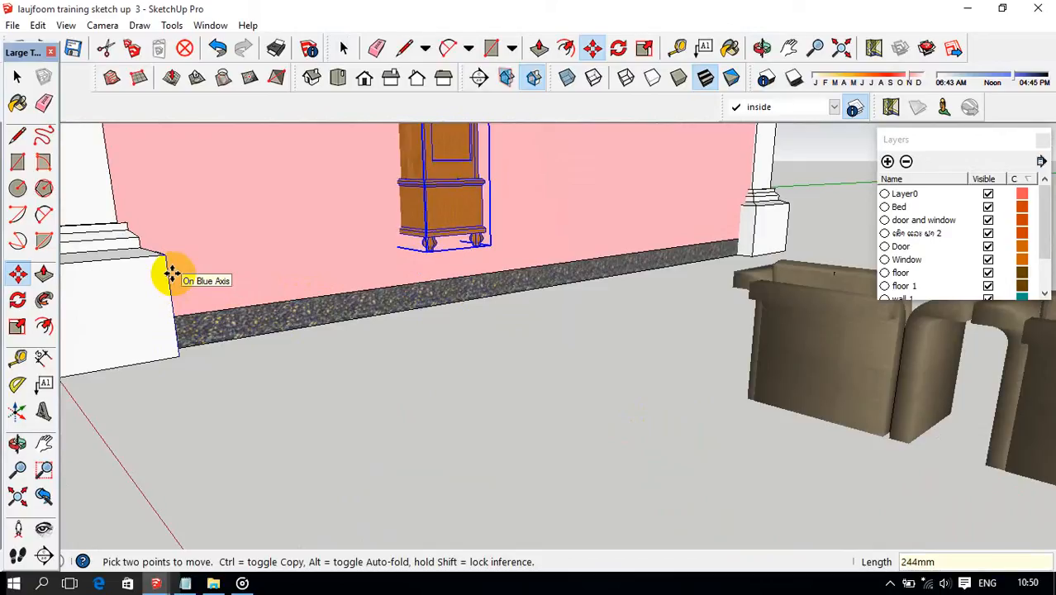
type("100")
key("Return")
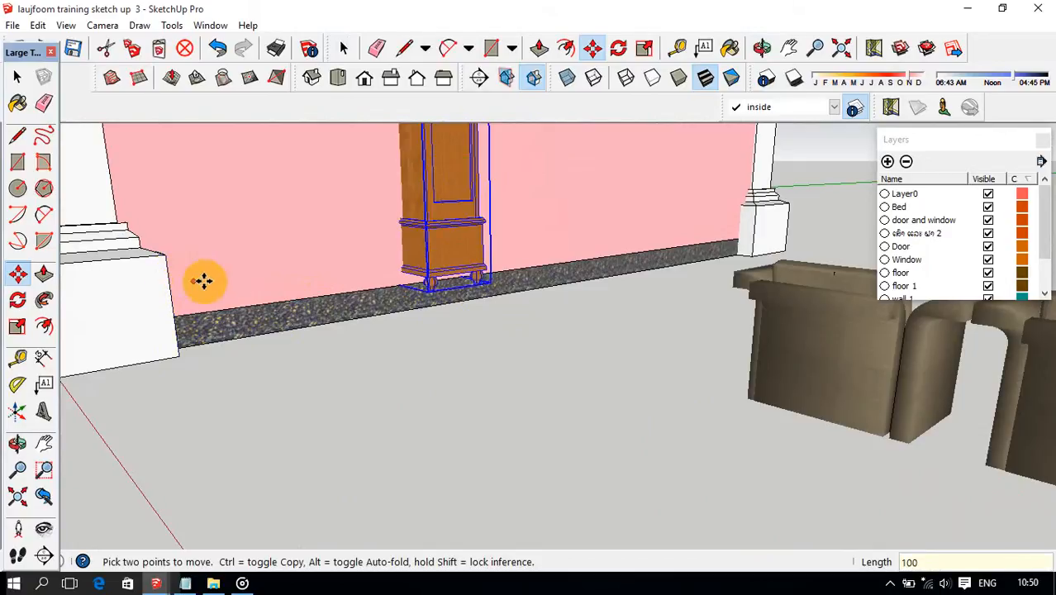
Move the cabinet about 1725 mm into the house and turn on the display of back edges.
middle_click_drag(203, 281, 279, 329)
left_click(268, 334)
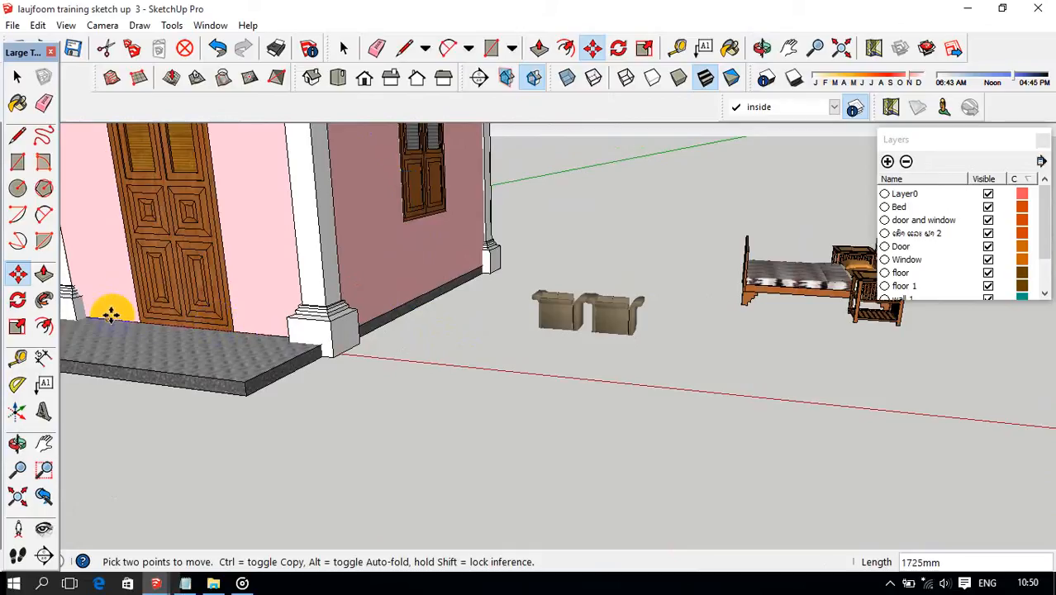
scroll(281, 301, "down", 3)
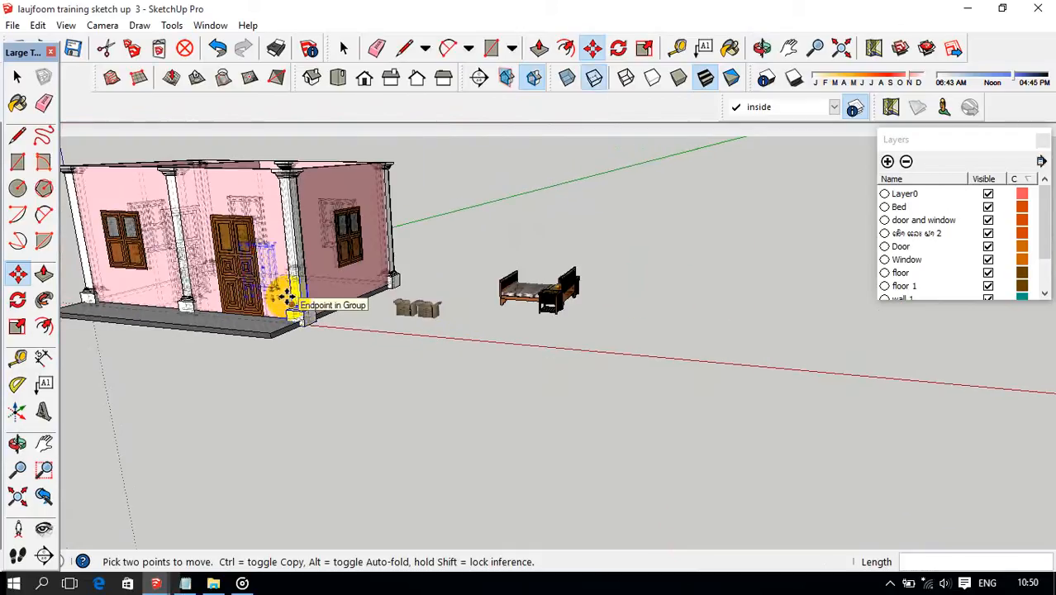
Move the cabinet by its foot towards the front corner of the large room, next to the partition wall.
middle_click_drag(282, 295, 348, 382)
scroll(232, 314, "up", 3)
key("m")
middle_click_drag(639, 384, 862, 361)
scroll(692, 433, "up", 1)
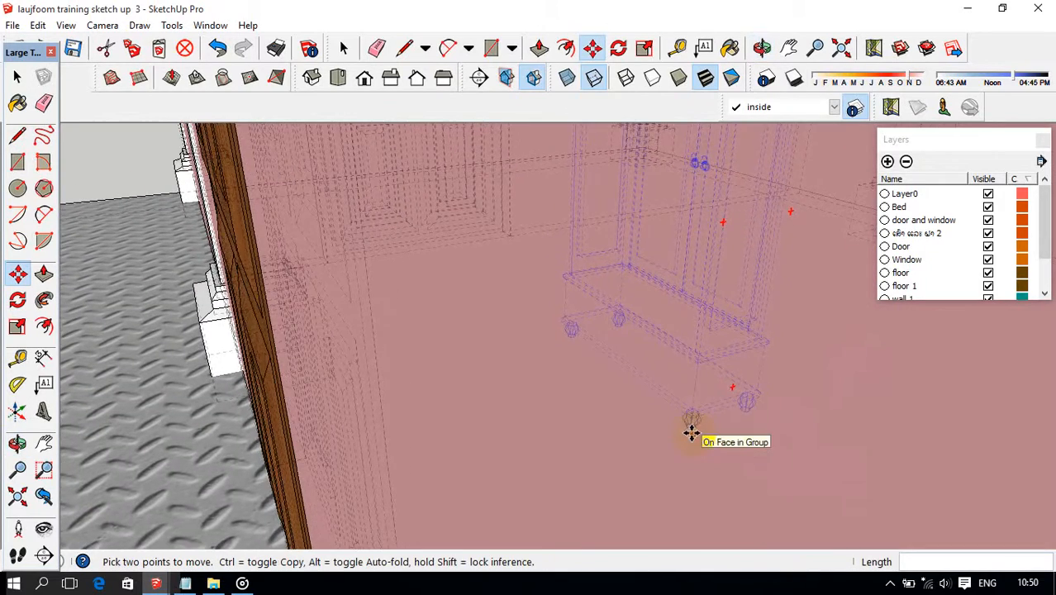
scroll(634, 428, "down", 4)
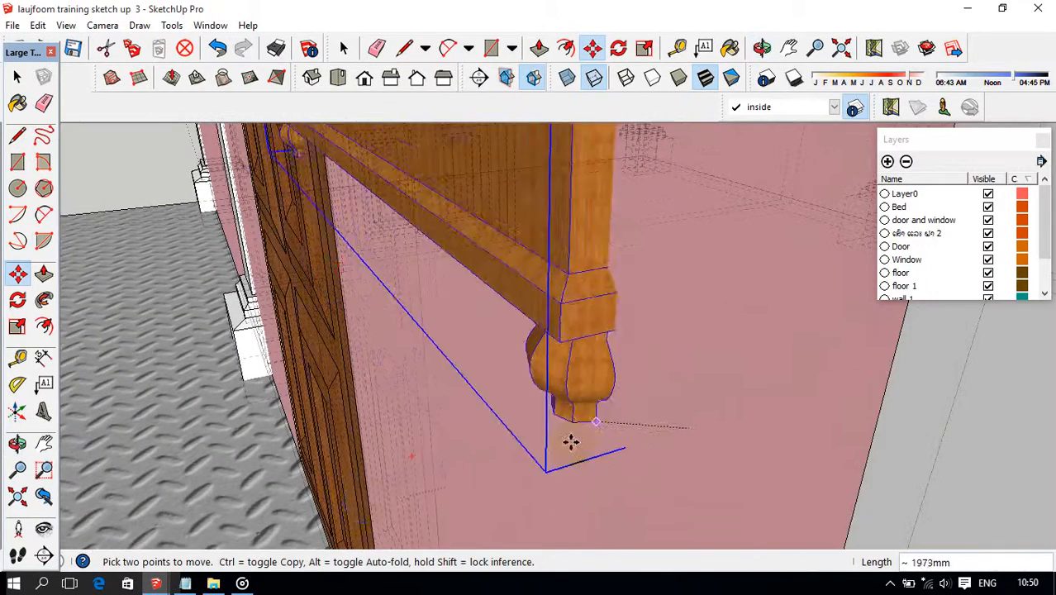
scroll(320, 514, "down", 6)
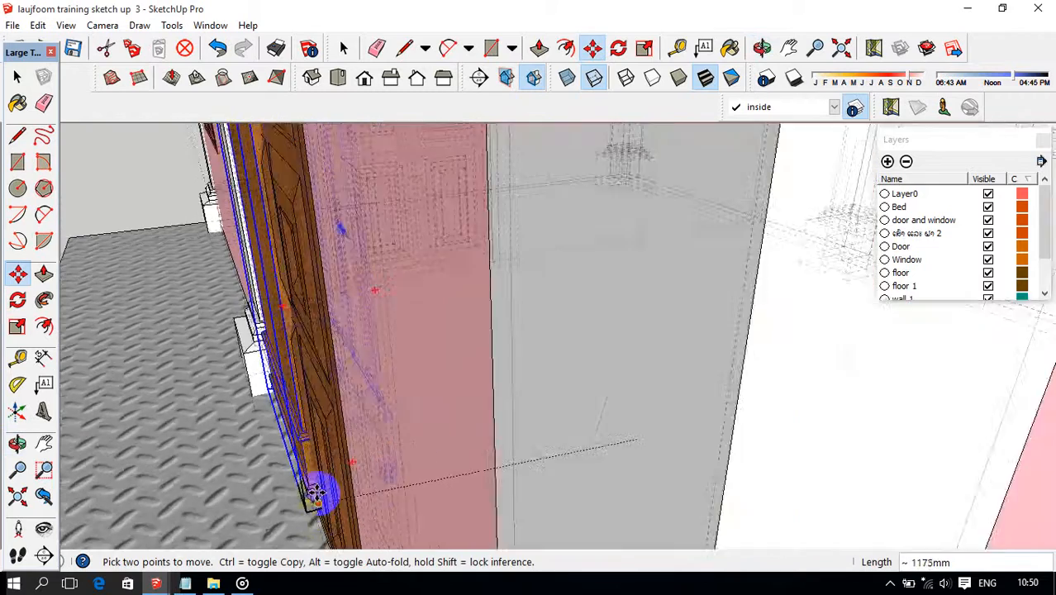
middle_click_drag(342, 436, 321, 358)
scroll(320, 358, "down", 2)
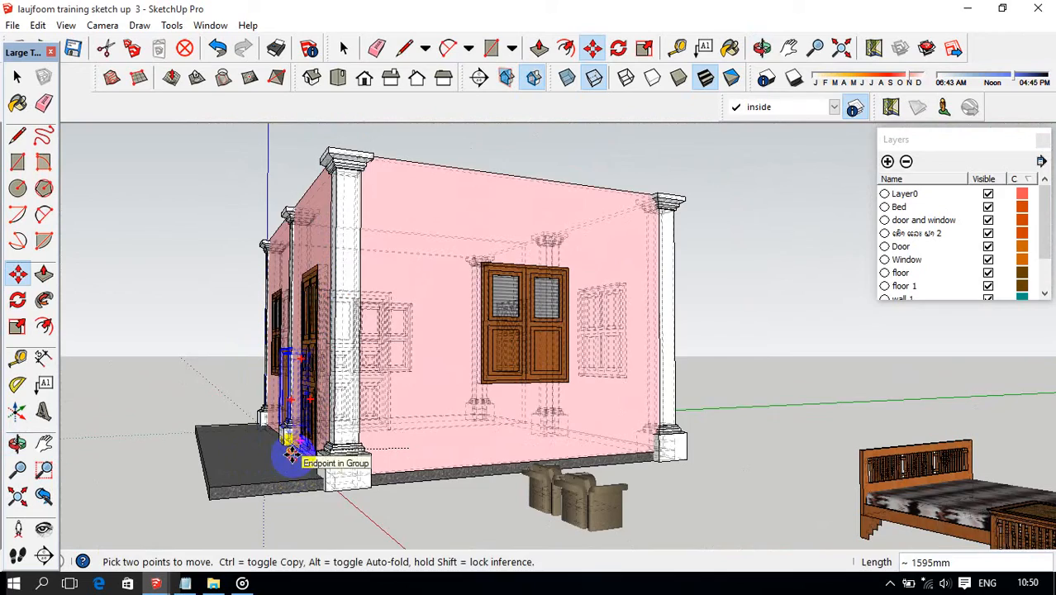
middle_click_drag(291, 454, 323, 424)
scroll(309, 431, "up", 8)
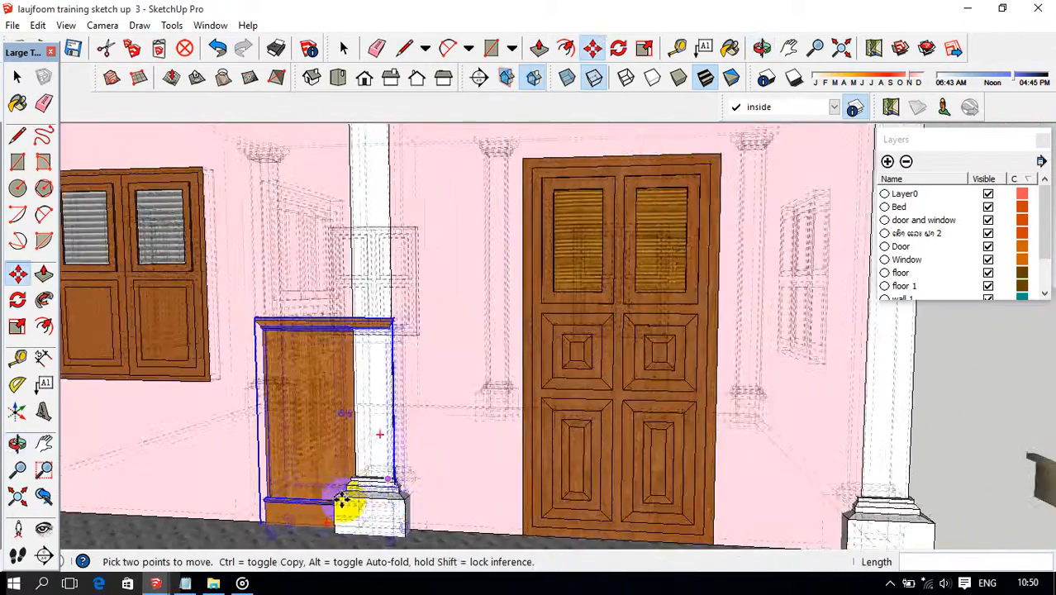
middle_click_drag(342, 501, 760, 467)
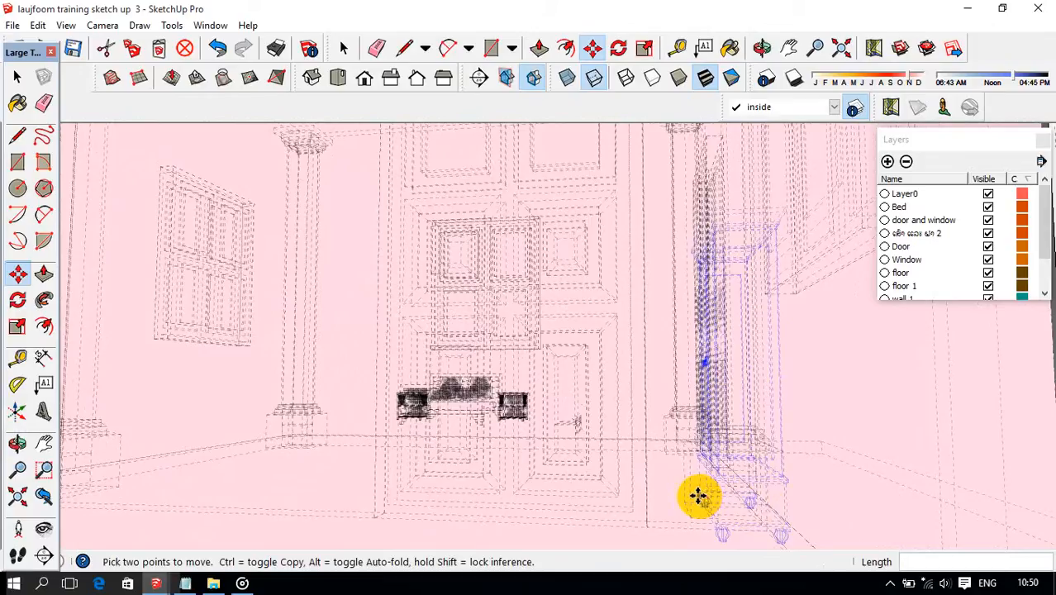
middle_click_drag(529, 447, 735, 514)
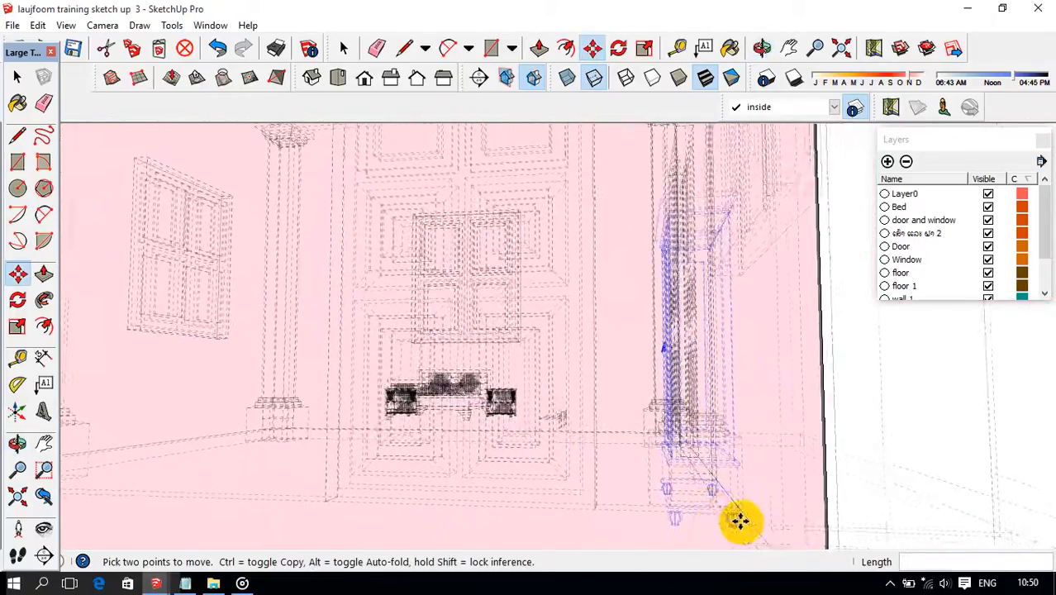
Shift the cabinet 100 mm horizontally from its foot in the front corner of the room.
scroll(748, 540, "up", 1)
scroll(743, 535, "up", 1)
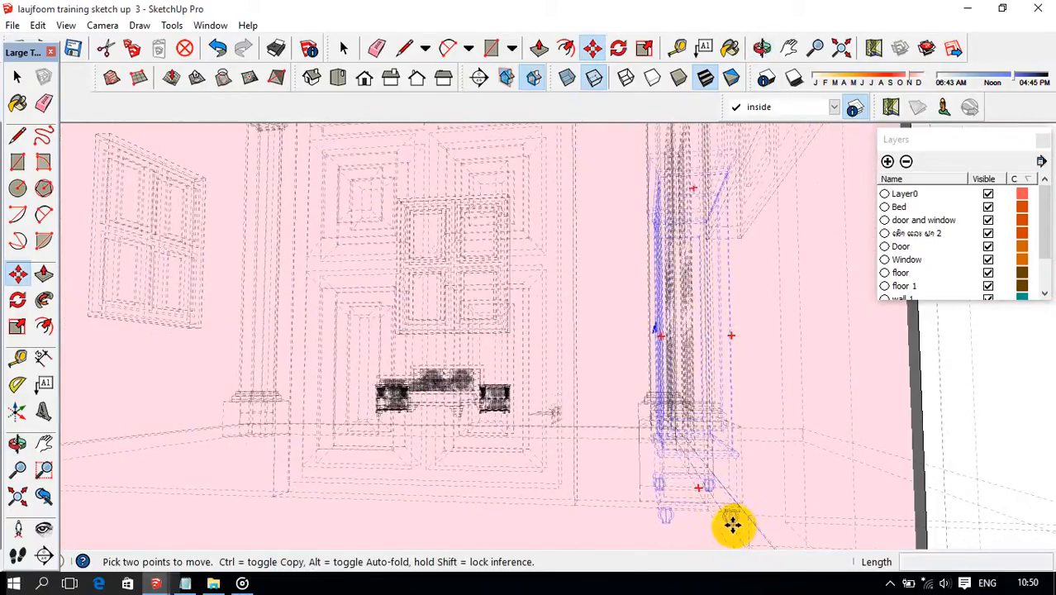
left_click(732, 524)
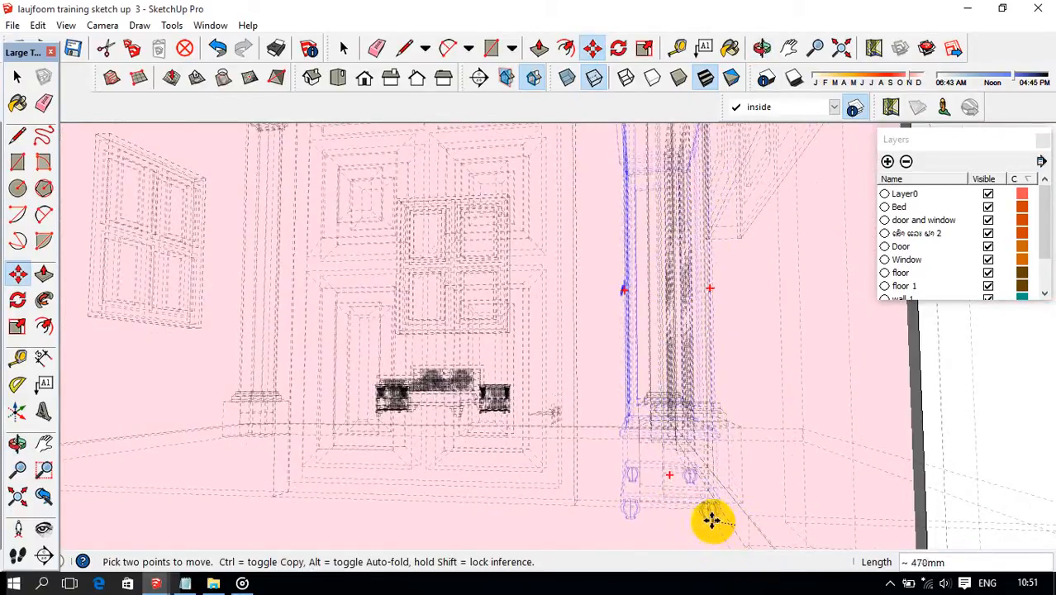
type("100")
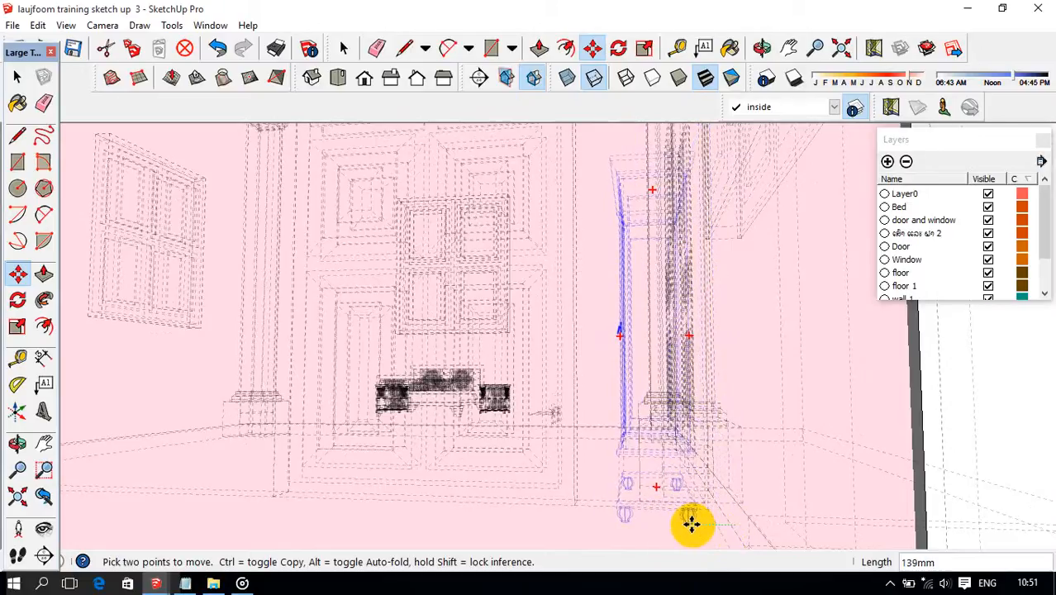
key("Return")
Turn off the back edges display and check the cabinet's placement in the room corner beside the partition door.
middle_click_drag(716, 513, 744, 467)
key("k")
scroll(744, 466, "down", 3)
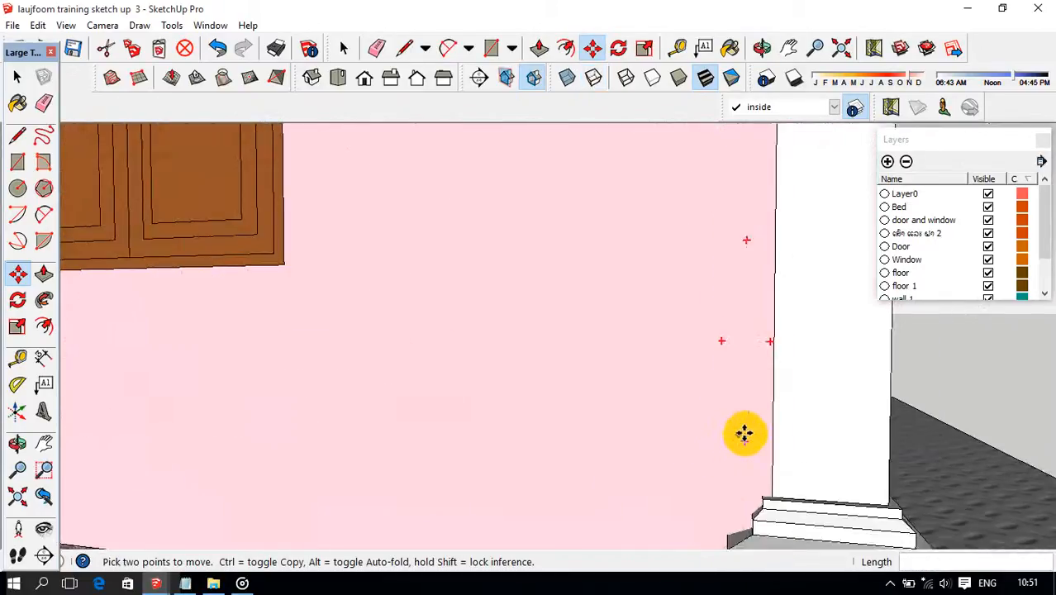
left_click(841, 47)
middle_click_drag(727, 339, 712, 356)
middle_click_drag(727, 403, 760, 410)
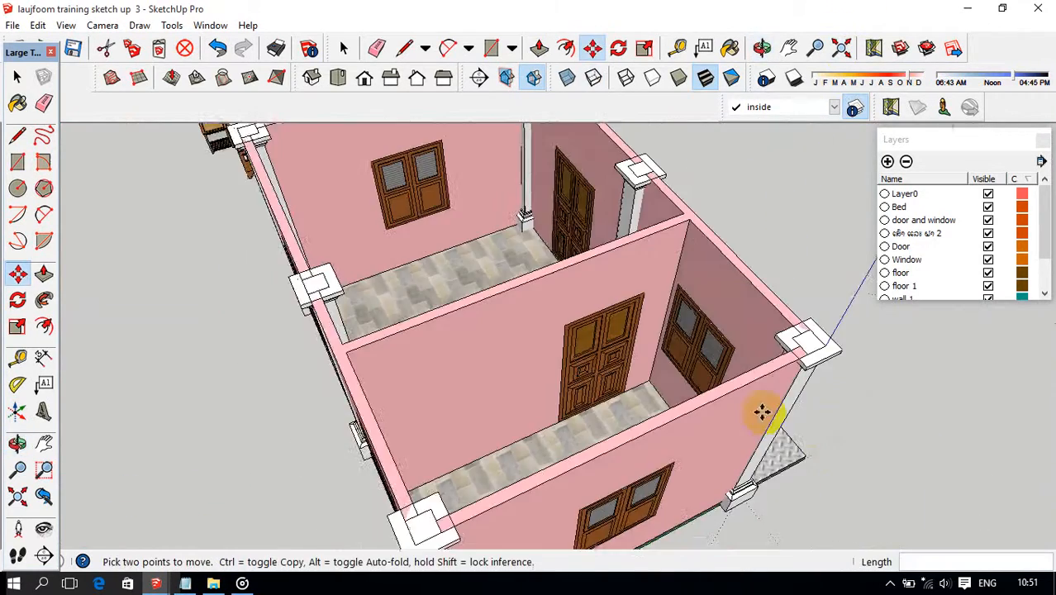
mouse_move(625, 326)
middle_mouse_down()
mouse_move(881, 419)
mouse_move(913, 413)
middle_mouse_up()
middle_click_drag(558, 282, 645, 262)
scroll(539, 284, "up", 6)
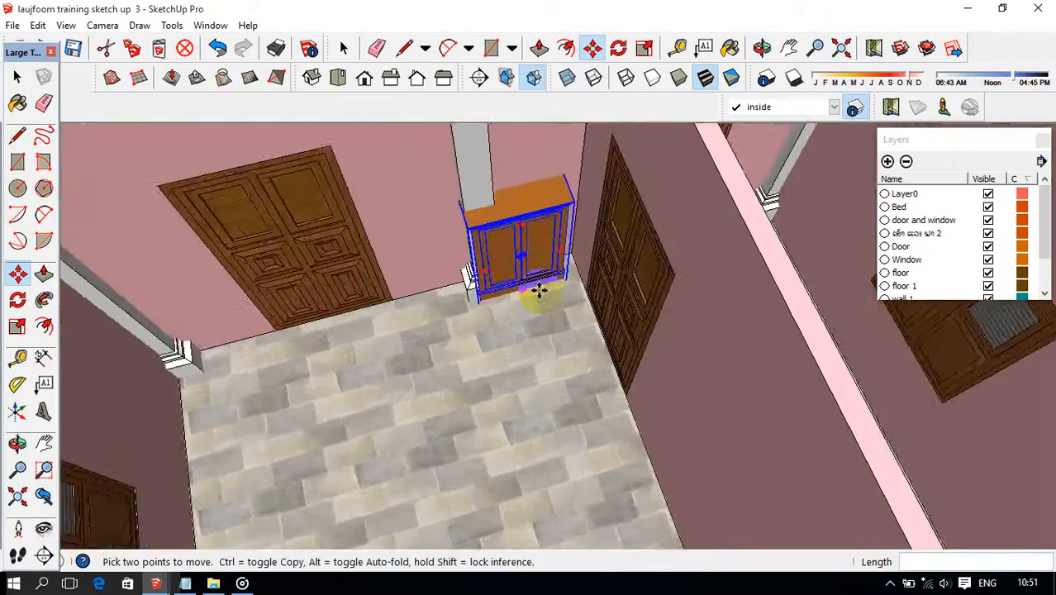
mouse_move(538, 289)
middle_mouse_down()
mouse_move(547, 278)
mouse_move(538, 275)
middle_mouse_up()
key("m")
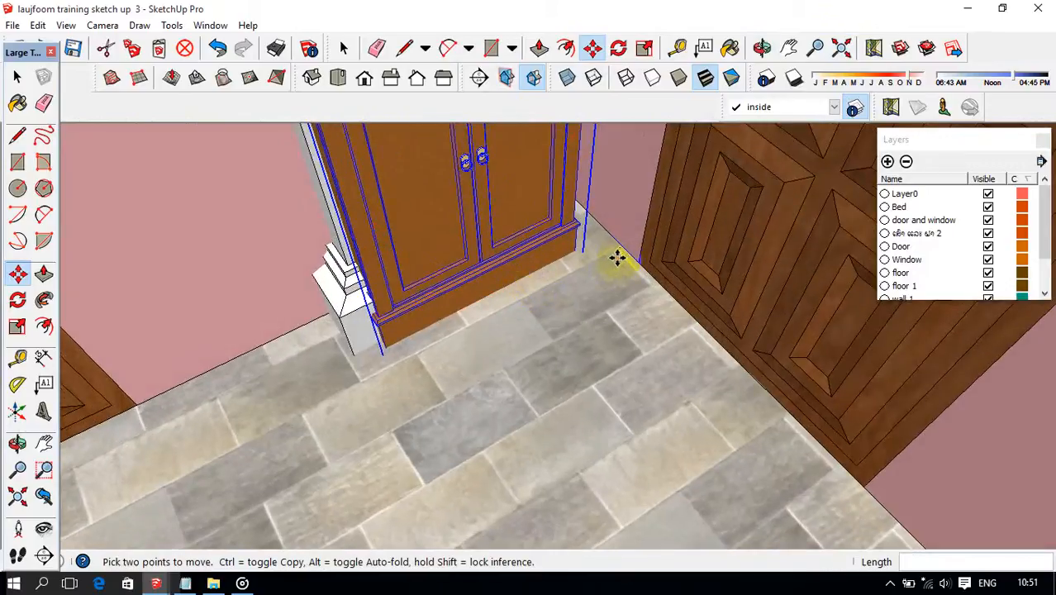
Move the cabinet out along the partition wall so it clears the corner column, and raise it 100 mm onto the floor.
left_click(623, 252)
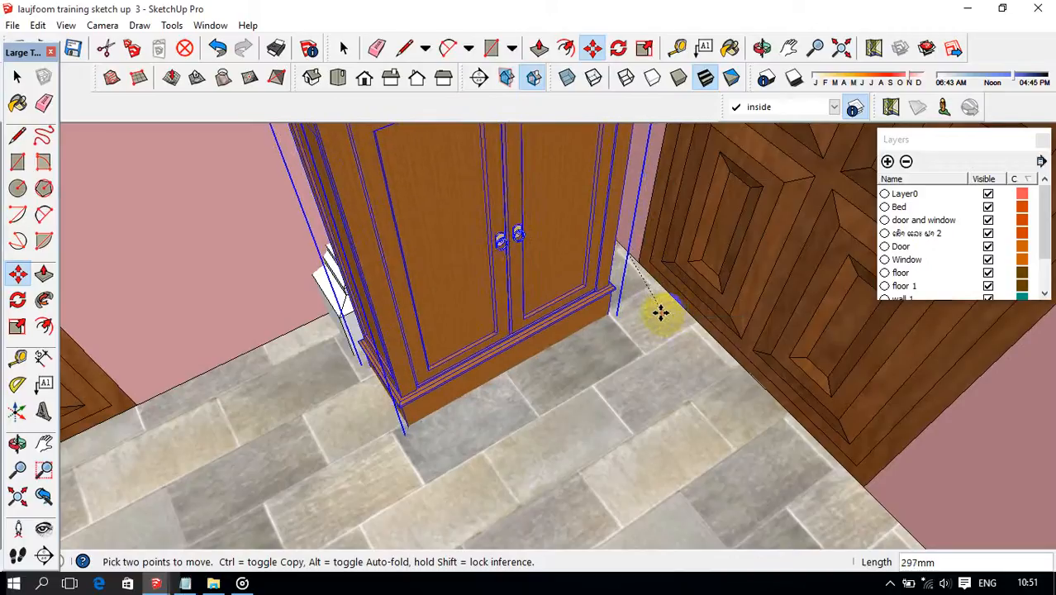
left_click(677, 306)
mouse_move(677, 307)
middle_mouse_down()
mouse_move(608, 293)
mouse_move(641, 252)
mouse_move(624, 314)
mouse_move(625, 278)
mouse_move(568, 271)
mouse_move(686, 319)
middle_mouse_up()
left_click(808, 361)
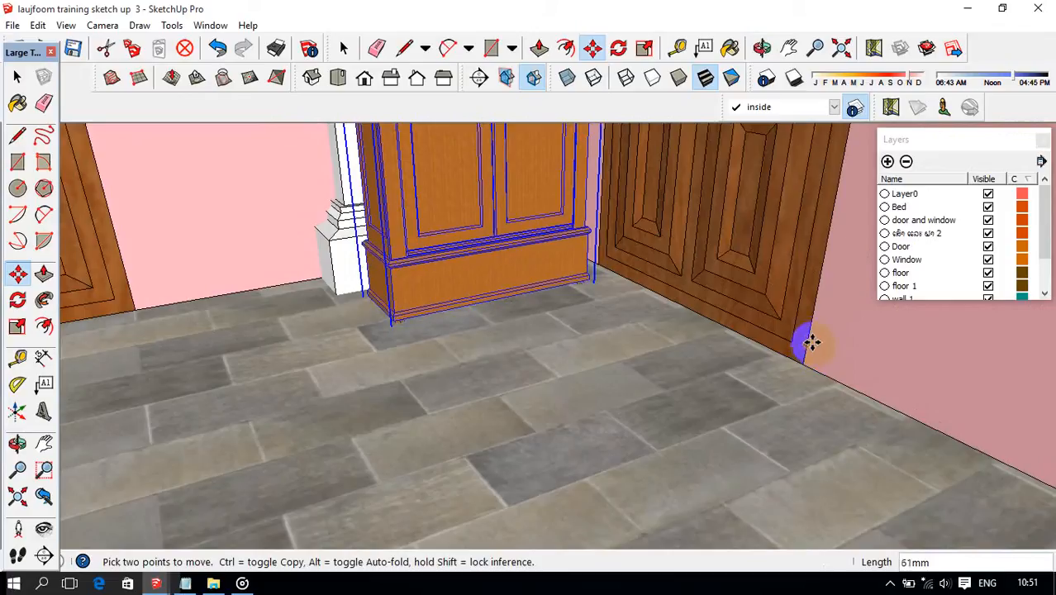
Move the cabinet about 311 mm along the red axis, away from the partition door.
left_click(698, 312)
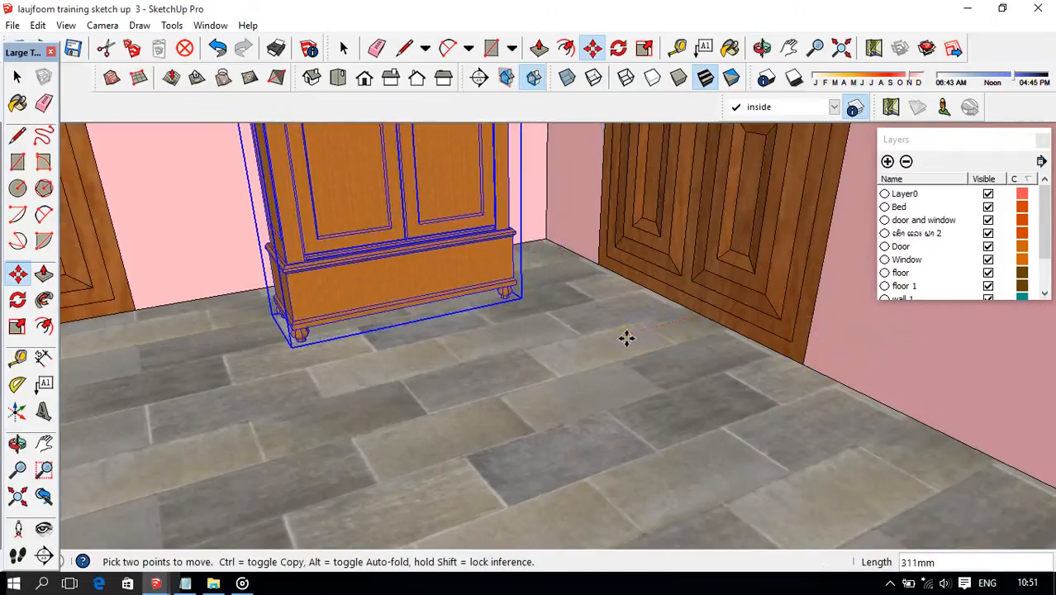
left_click(623, 338)
scroll(621, 334, "down", 3)
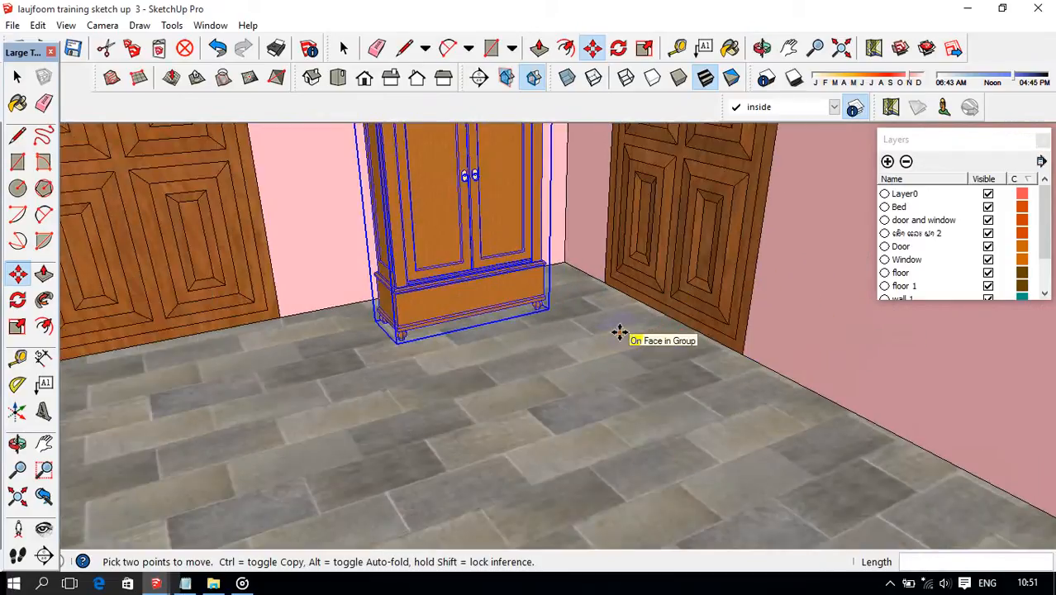
left_click(620, 332)
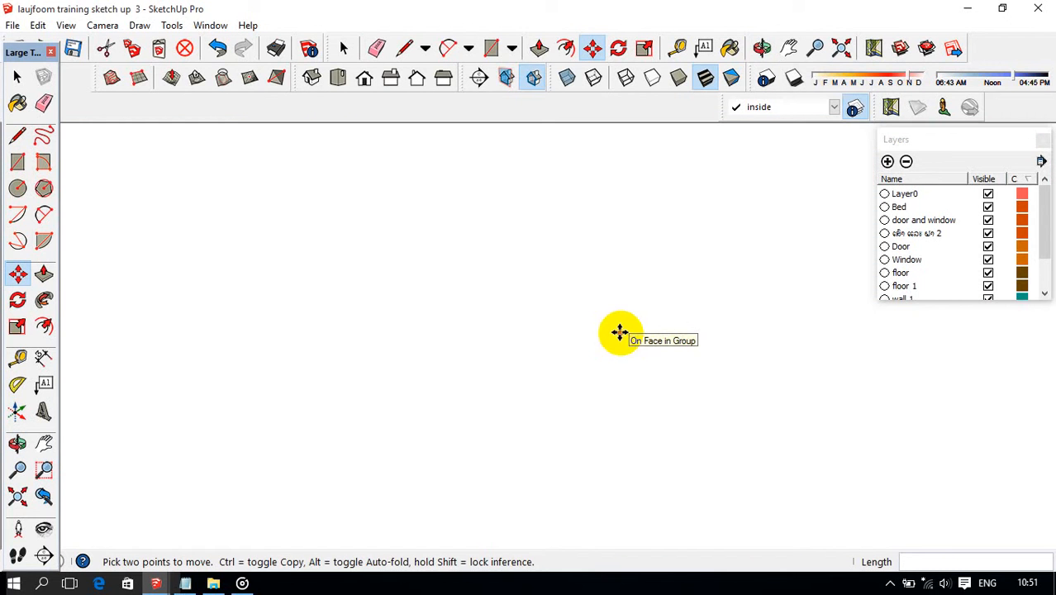
Rotate the pair of armchairs outside the house about 90 degrees on the ground plane.
left_click(839, 47)
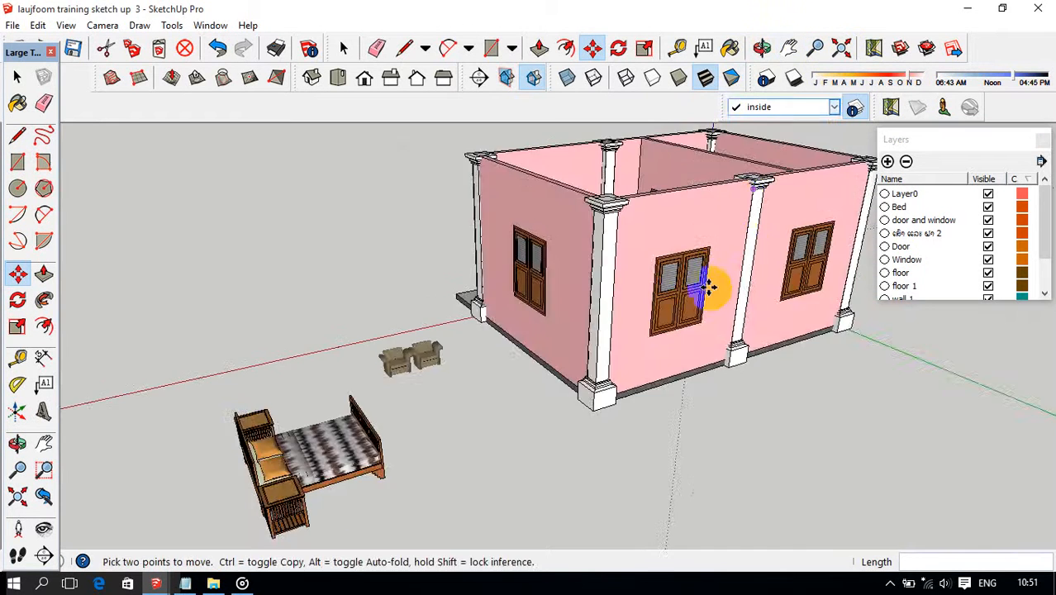
middle_click_drag(706, 285, 467, 325)
scroll(648, 299, "up", 4)
key("m")
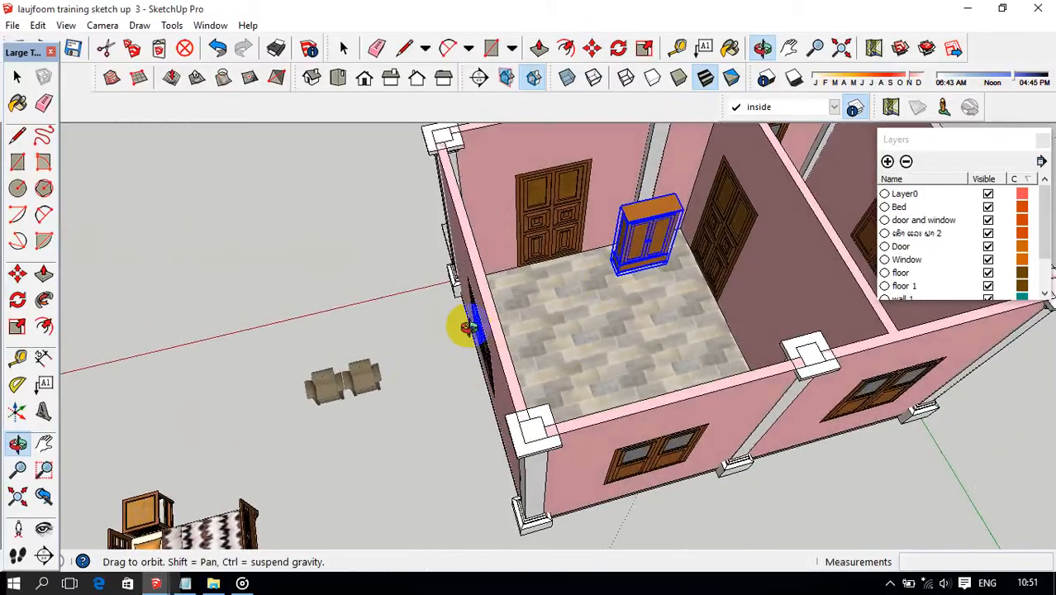
key("space")
left_click(374, 377)
middle_click_drag(374, 382, 382, 338)
middle_click_drag(376, 419, 443, 312)
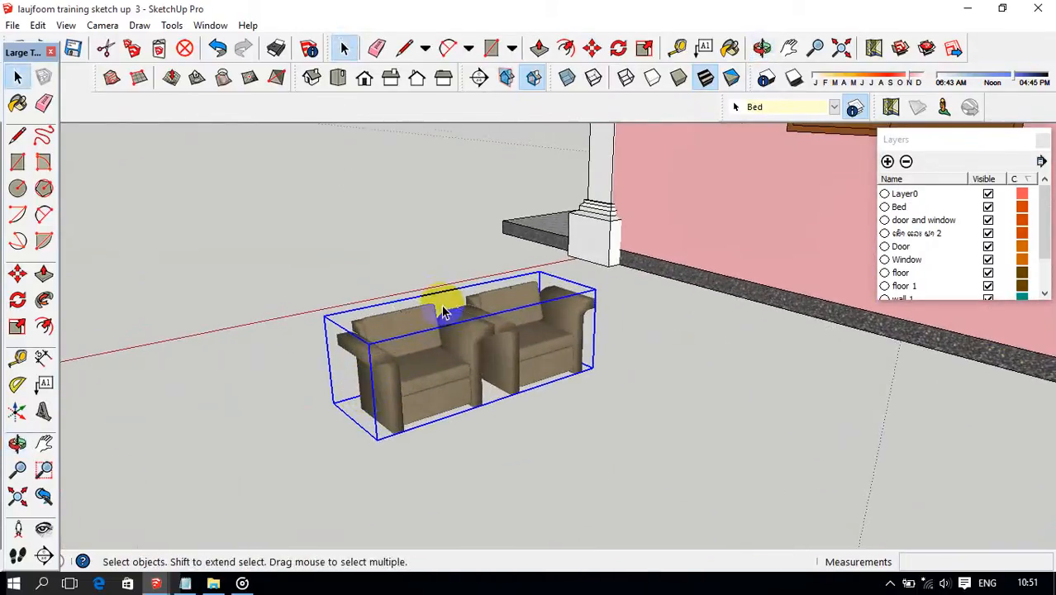
left_click(618, 49)
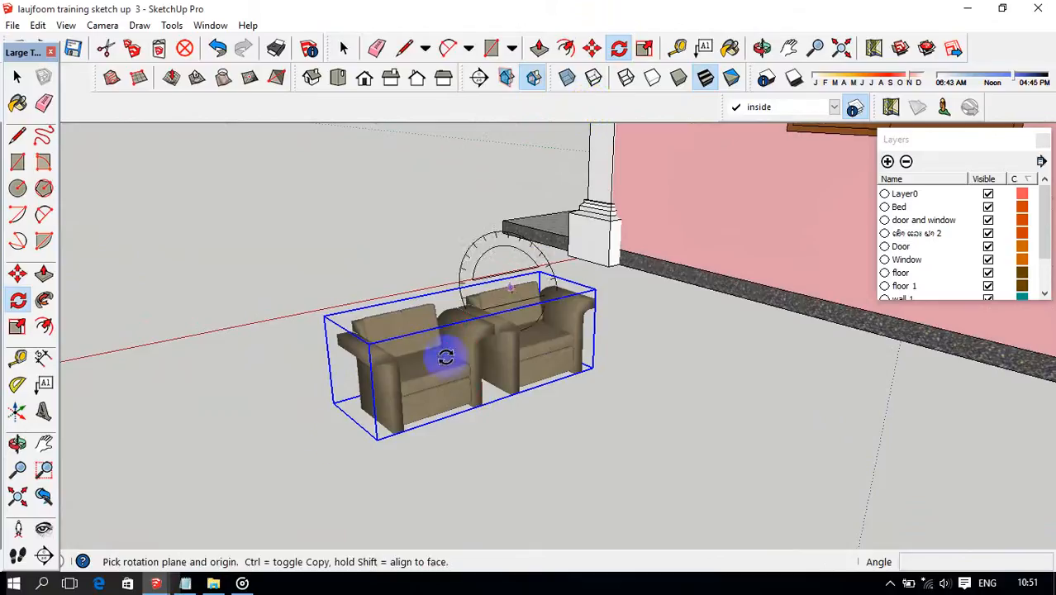
left_click_drag(372, 450, 406, 448)
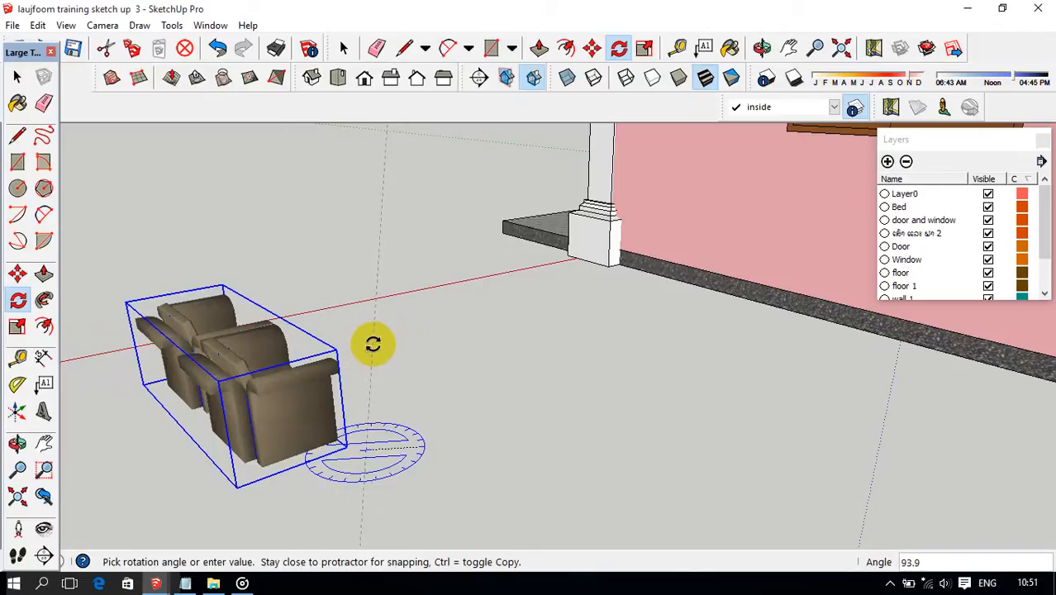
left_click(372, 344)
Raise the pair of armchairs by the thickness of the floor slab, using the slab edge beside the column base as reference.
middle_click_drag(372, 353, 438, 357)
key("m")
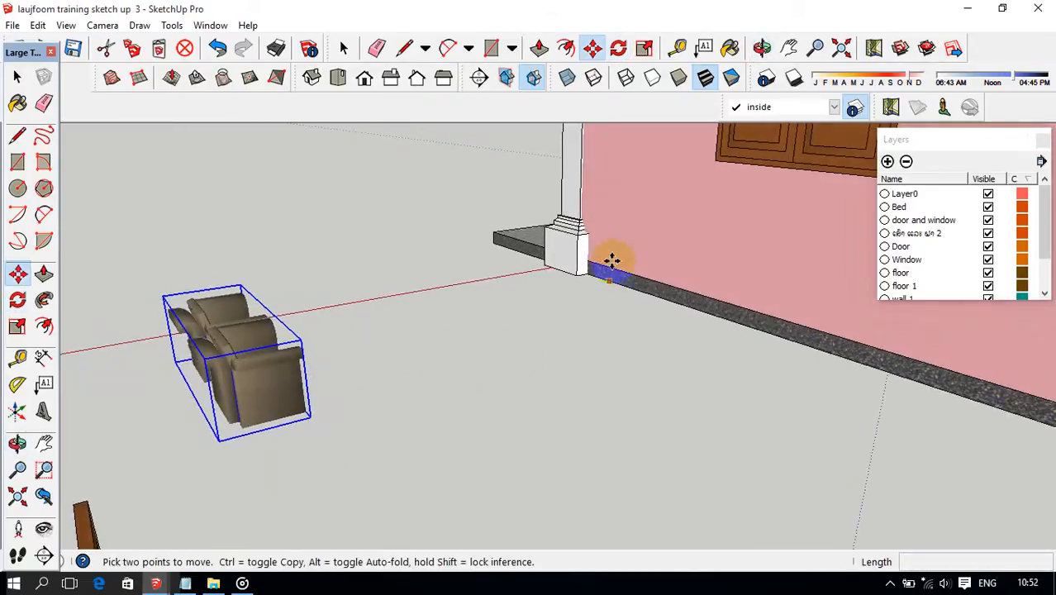
left_click(581, 273)
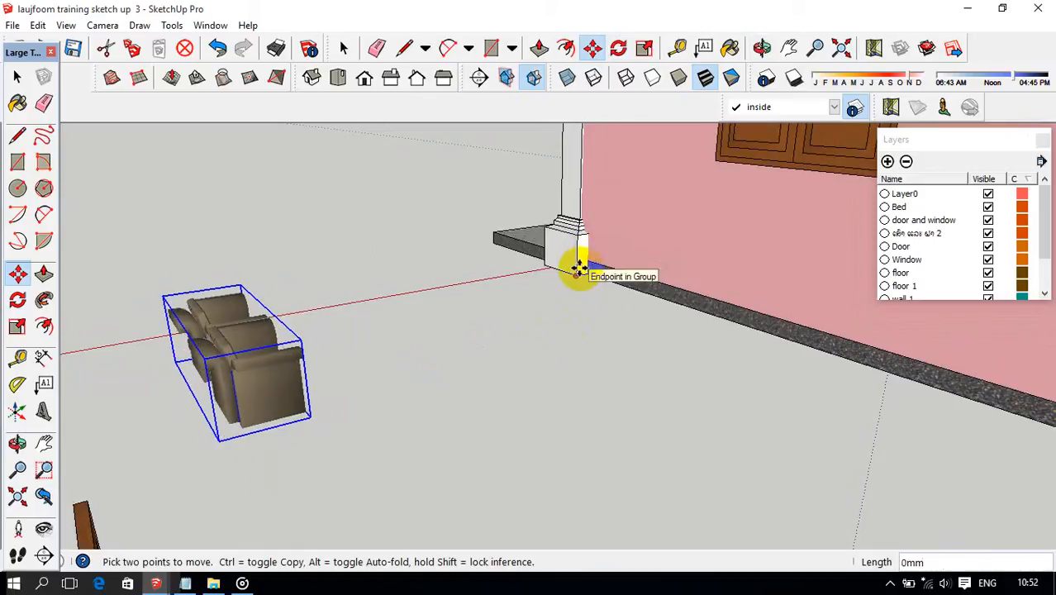
key("Escape")
scroll(606, 271, "up", 2)
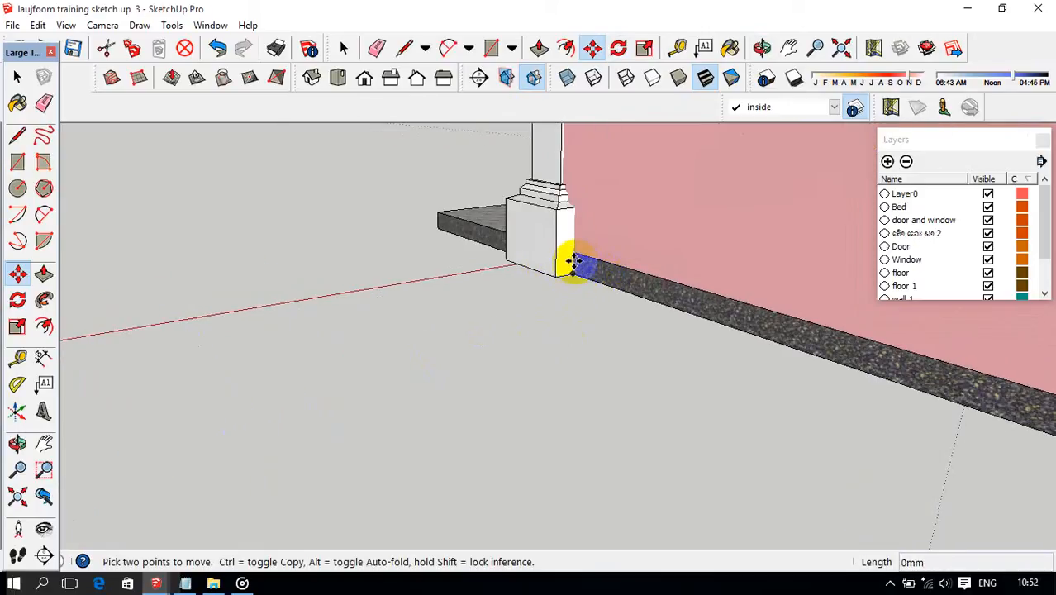
left_click(575, 252)
scroll(577, 247, "down", 5)
Move the armchairs along the red axis up to the side wall of the house.
middle_click_drag(533, 266, 430, 305)
scroll(426, 309, "up", 2)
scroll(629, 264, "down", 5)
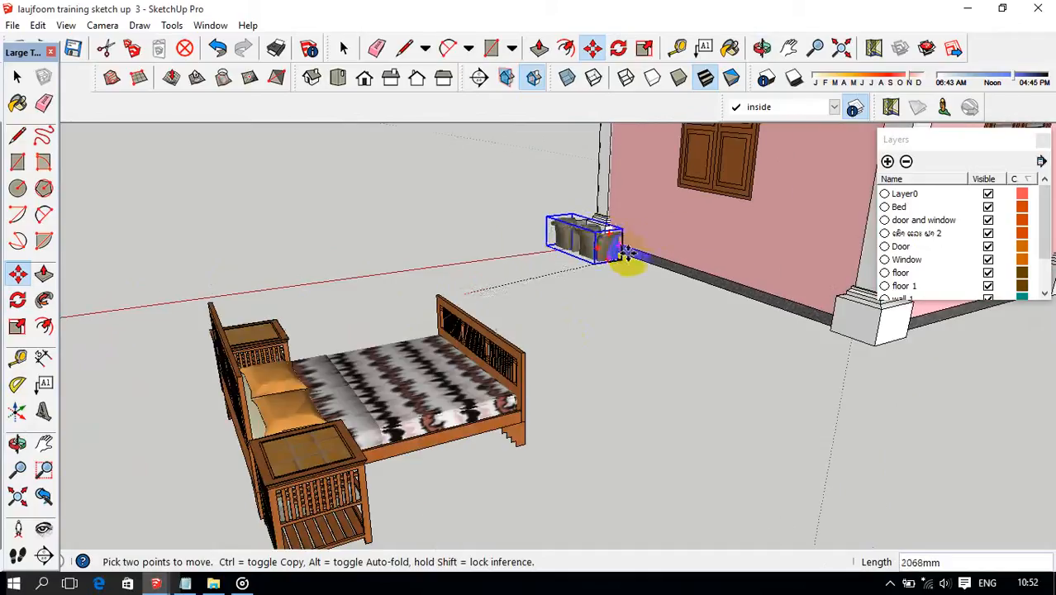
mouse_move(644, 260)
middle_mouse_down()
mouse_move(572, 266)
mouse_move(653, 271)
middle_mouse_up()
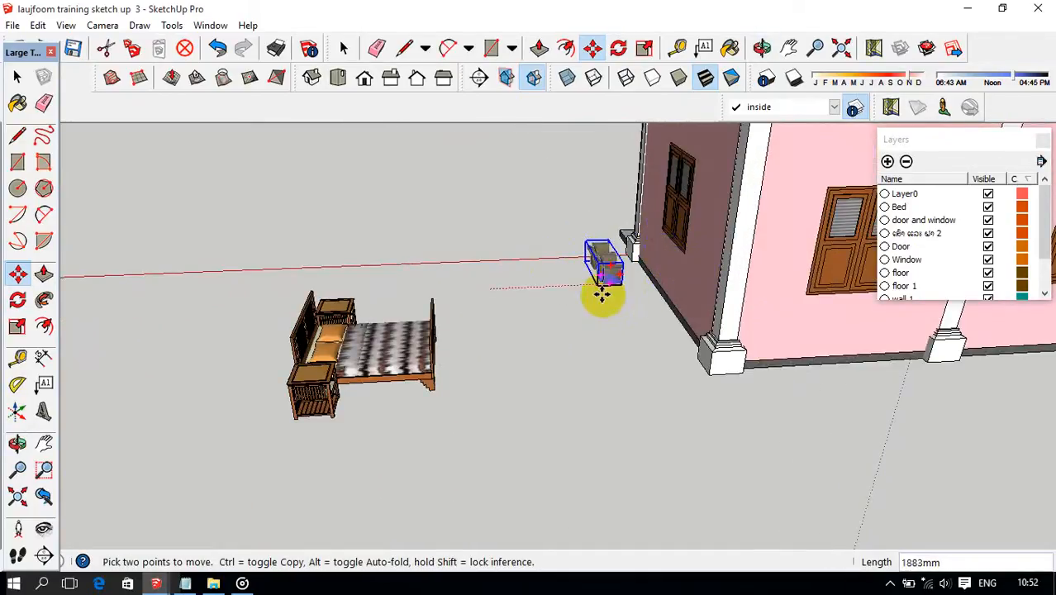
middle_click_drag(758, 324, 714, 290)
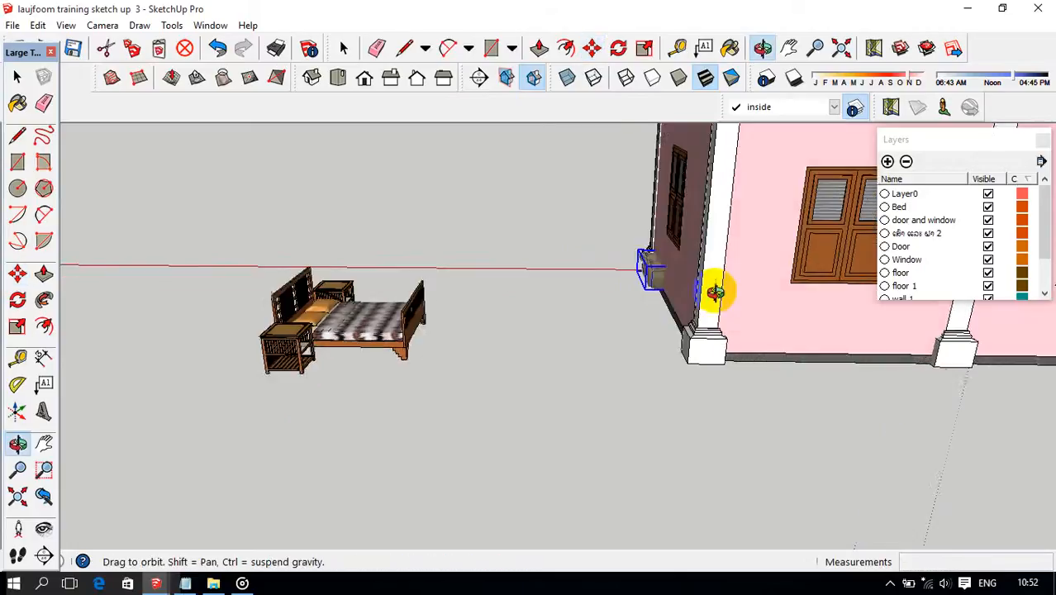
Move the armchairs about 358 mm further along the red axis, through the side wall into the large room.
scroll(634, 315, "up", 2)
middle_click_drag(634, 315, 693, 312)
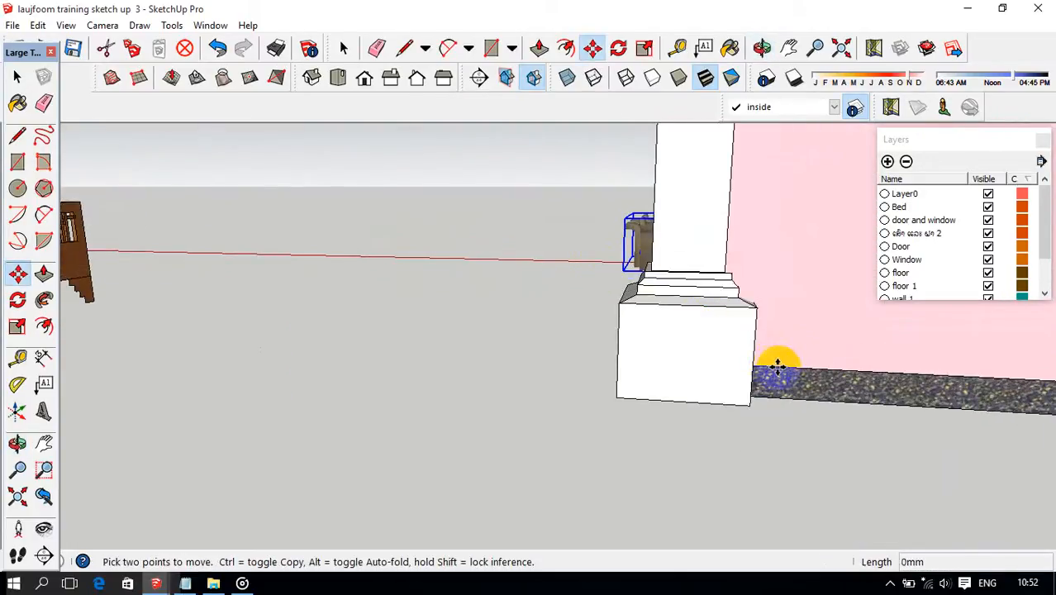
scroll(793, 365, "down", 3)
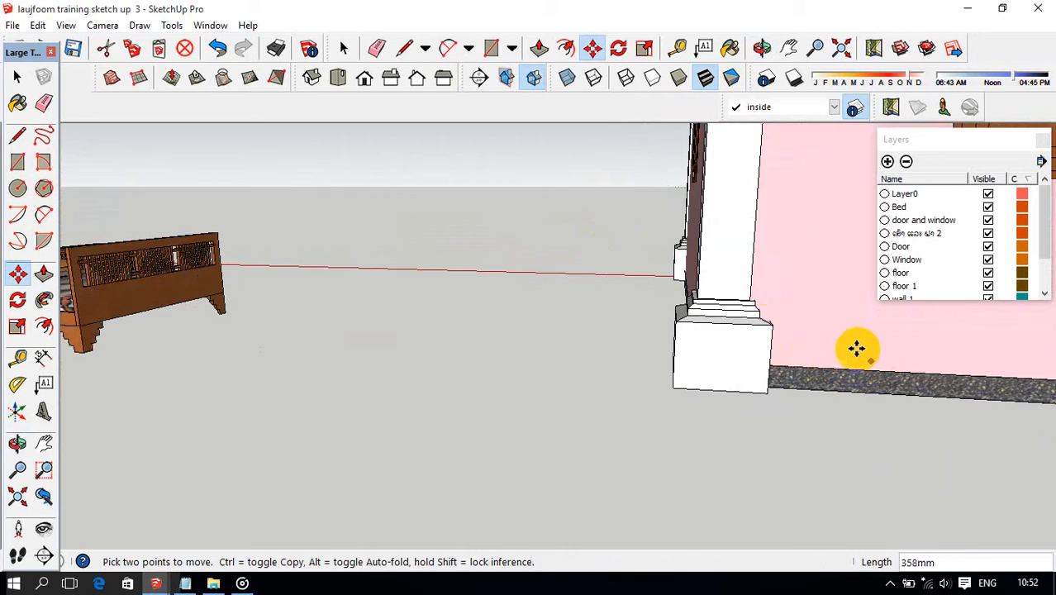
scroll(747, 279, "down", 4)
Fine-tune the armchairs' position on the tiled floor along the inner face of the side wall.
middle_click_drag(766, 235, 551, 364)
scroll(661, 372, "up", 5)
scroll(620, 353, "up", 3)
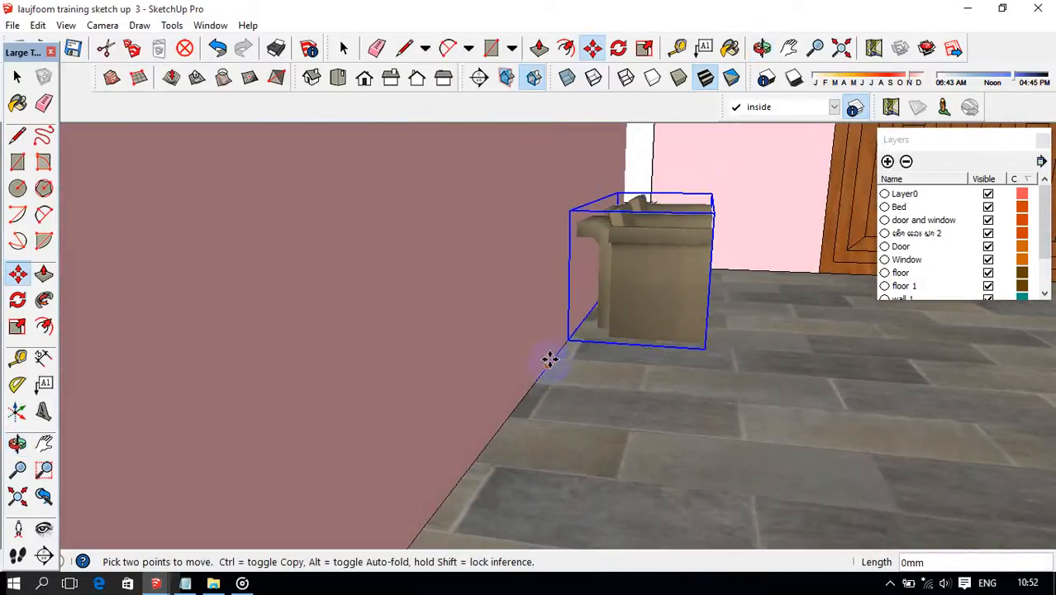
middle_click_drag(581, 354, 632, 349)
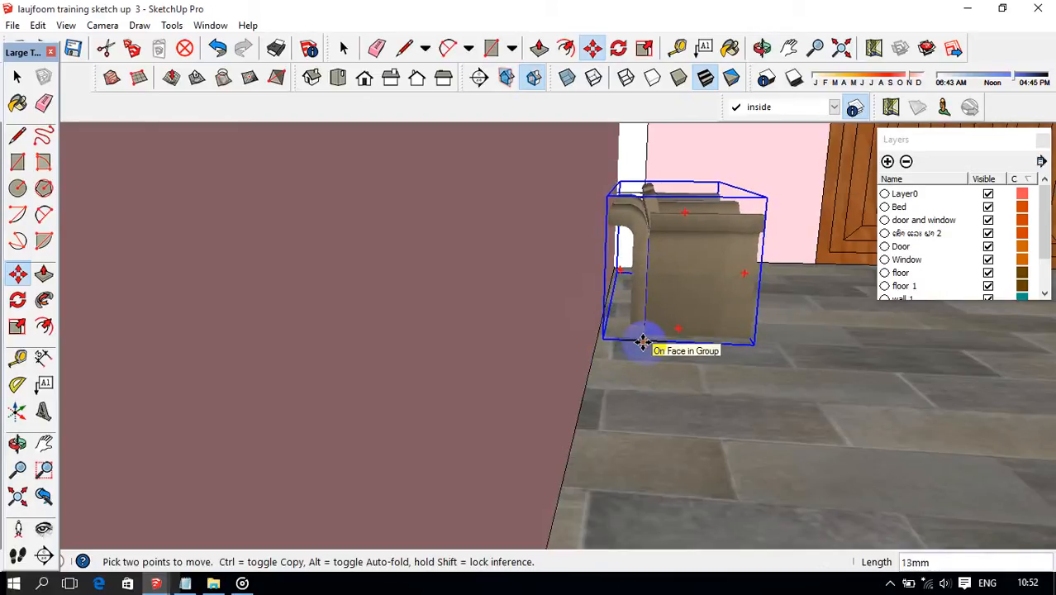
middle_click_drag(659, 342, 654, 344)
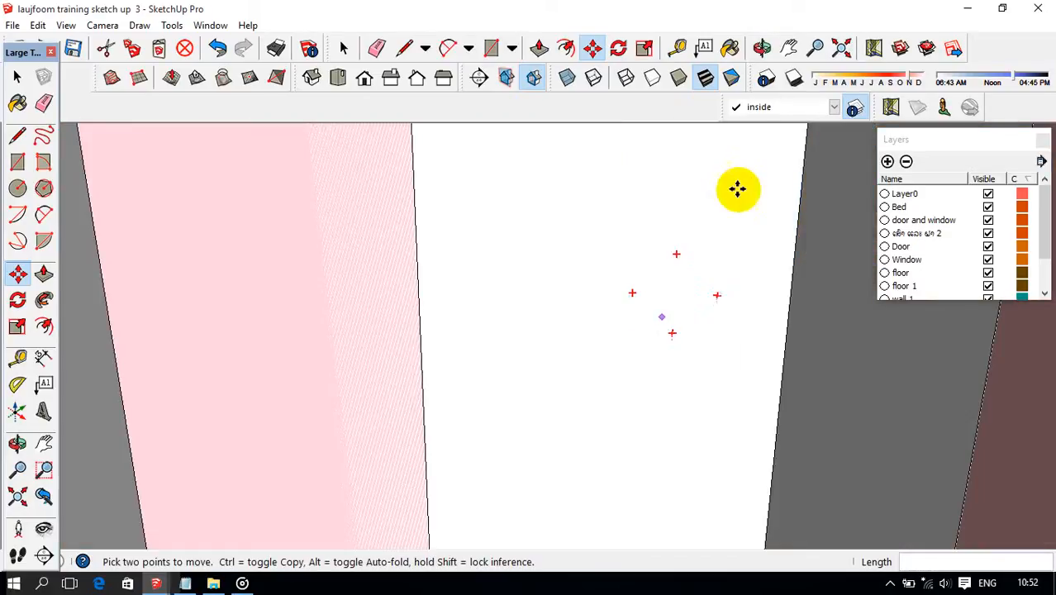
Rotate the bed with its two nightstands 90 degrees on the ground plane.
left_click(838, 48)
middle_click_drag(672, 278, 706, 395)
scroll(707, 409, "up", 2)
key("q")
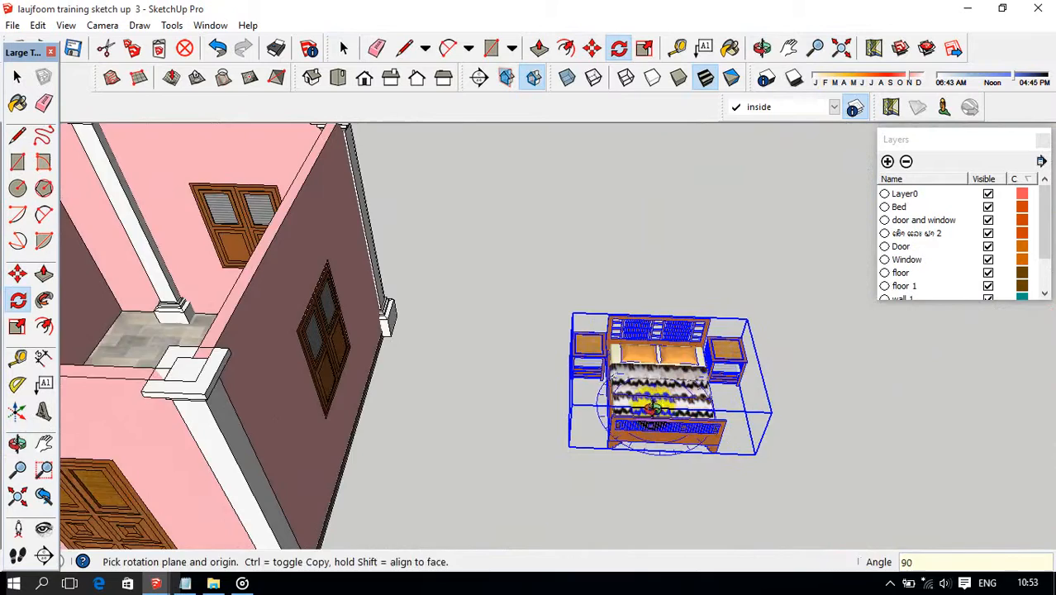
Raise the bed set 100 mm, using the bottom and top of the porch slab edge as reference points.
middle_click_drag(652, 407, 583, 430)
key("m")
scroll(487, 480, "up", 3)
middle_click_drag(469, 486, 477, 407)
scroll(340, 421, "up", 3)
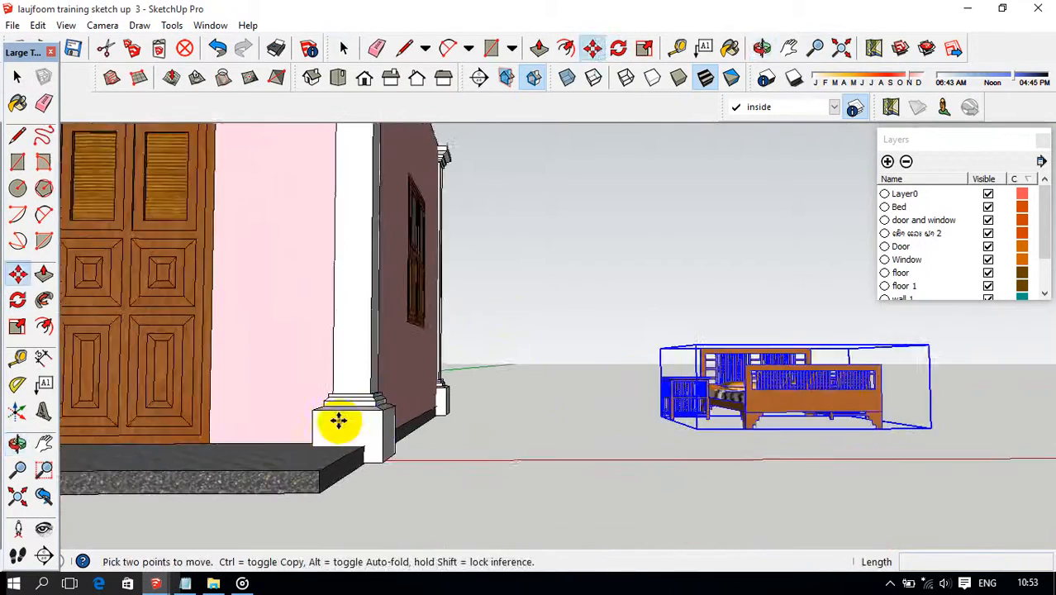
mouse_move(339, 420)
middle_mouse_down()
mouse_move(497, 426)
mouse_move(459, 446)
mouse_move(339, 433)
middle_mouse_up()
scroll(405, 432, "up", 6)
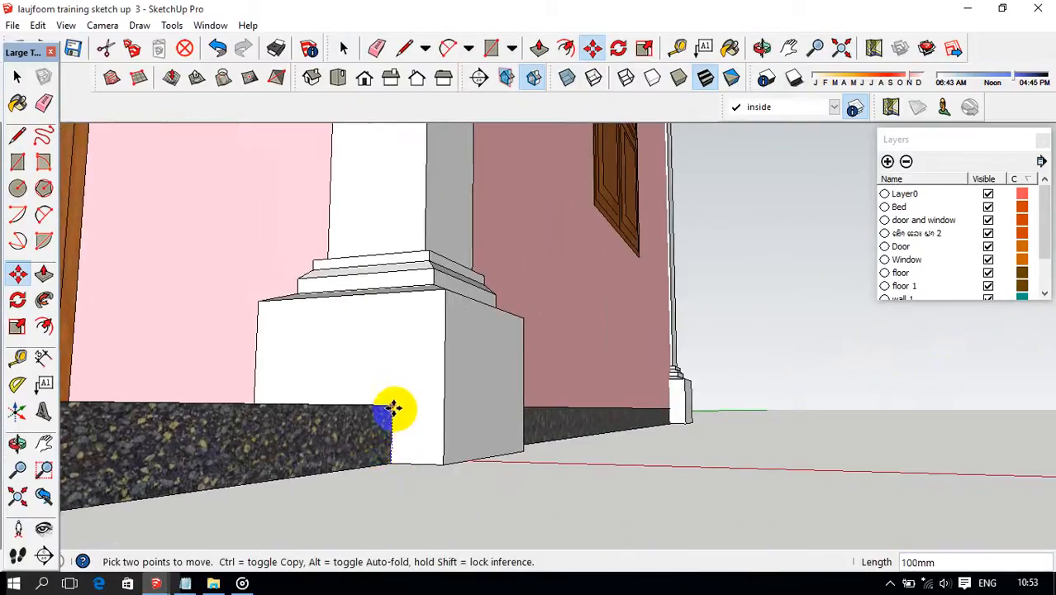
Move the bed set about 4475 mm along the red axis into the large room.
scroll(394, 408, "down", 8)
middle_click_drag(608, 406, 667, 468)
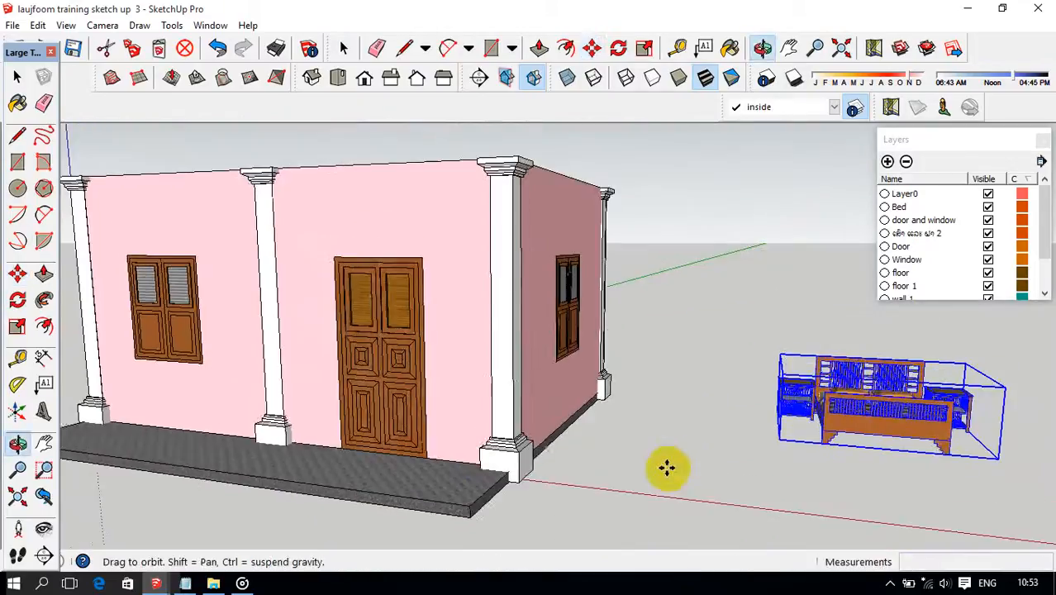
middle_click_drag(479, 451, 510, 500)
left_click(486, 498)
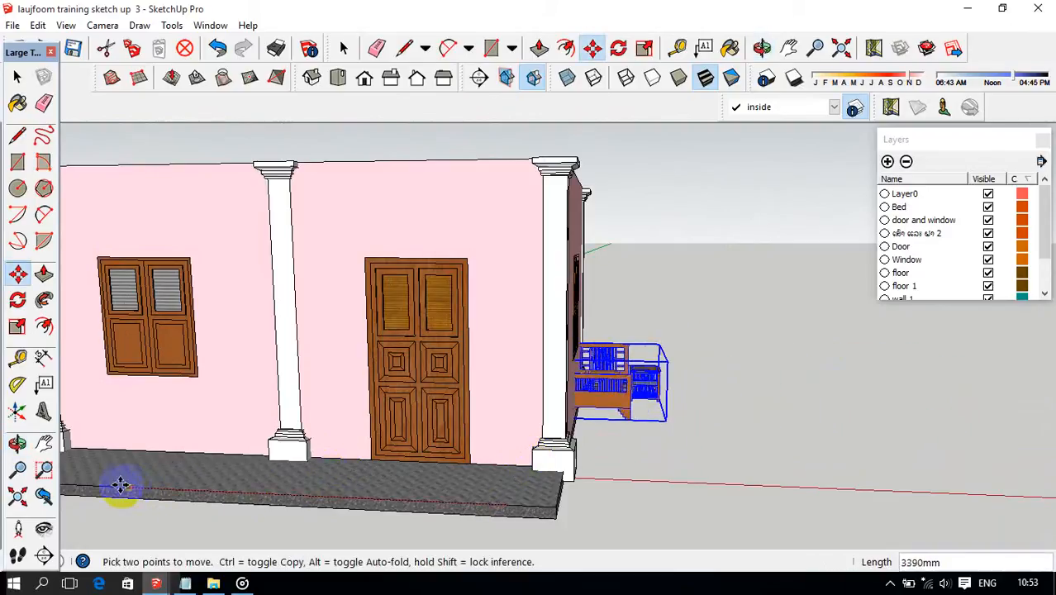
scroll(102, 483, "down", 4)
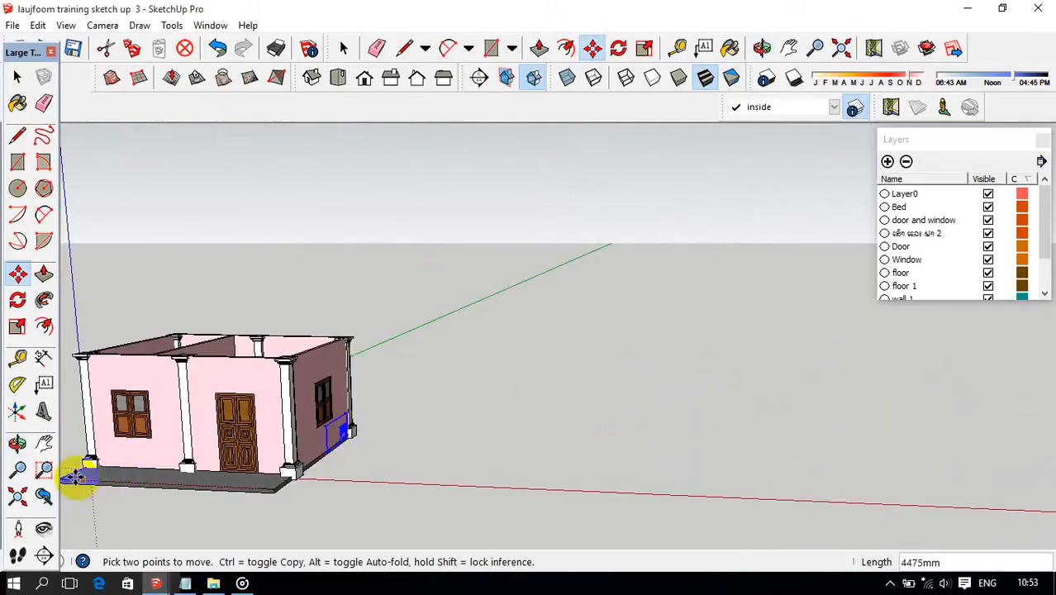
Move the bed set about 373 mm so its headboard sits closer to the back window wall of the large room.
mouse_move(69, 475)
middle_mouse_down()
mouse_move(282, 471)
mouse_move(313, 424)
mouse_move(427, 417)
mouse_move(362, 430)
mouse_move(395, 431)
middle_mouse_up()
scroll(302, 431, "up", 5)
scroll(307, 426, "up", 3)
scroll(362, 430, "up", 3)
scroll(395, 431, "down", 5)
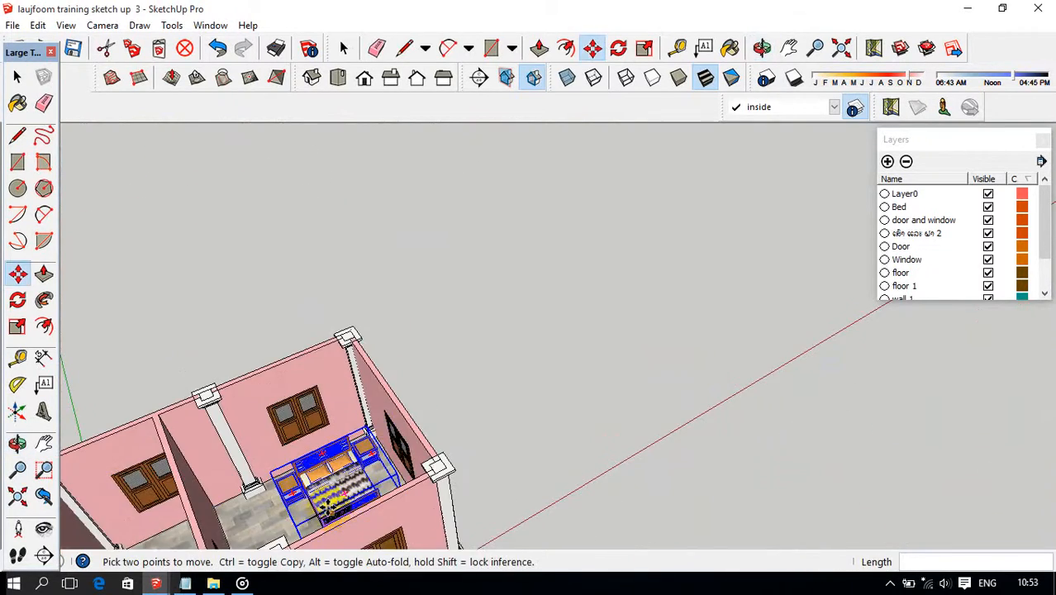
mouse_move(328, 508)
middle_mouse_down()
mouse_move(413, 388)
mouse_move(471, 366)
mouse_move(450, 358)
mouse_move(486, 403)
mouse_move(562, 405)
mouse_move(531, 373)
mouse_move(507, 470)
mouse_move(540, 377)
middle_mouse_up()
scroll(471, 365, "up", 5)
scroll(433, 358, "up", 3)
scroll(486, 403, "up", 1)
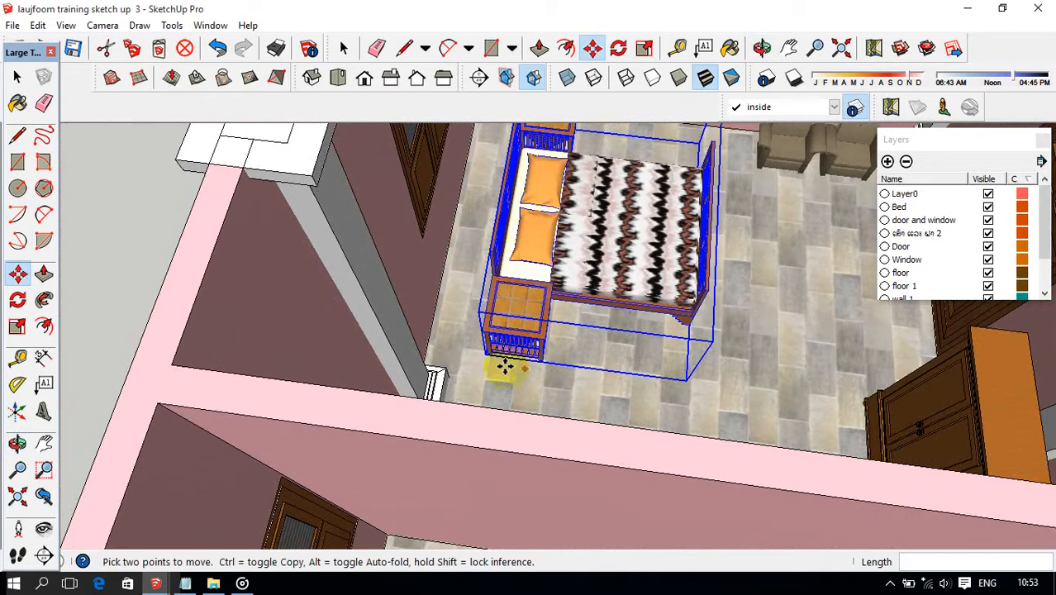
left_click(474, 362)
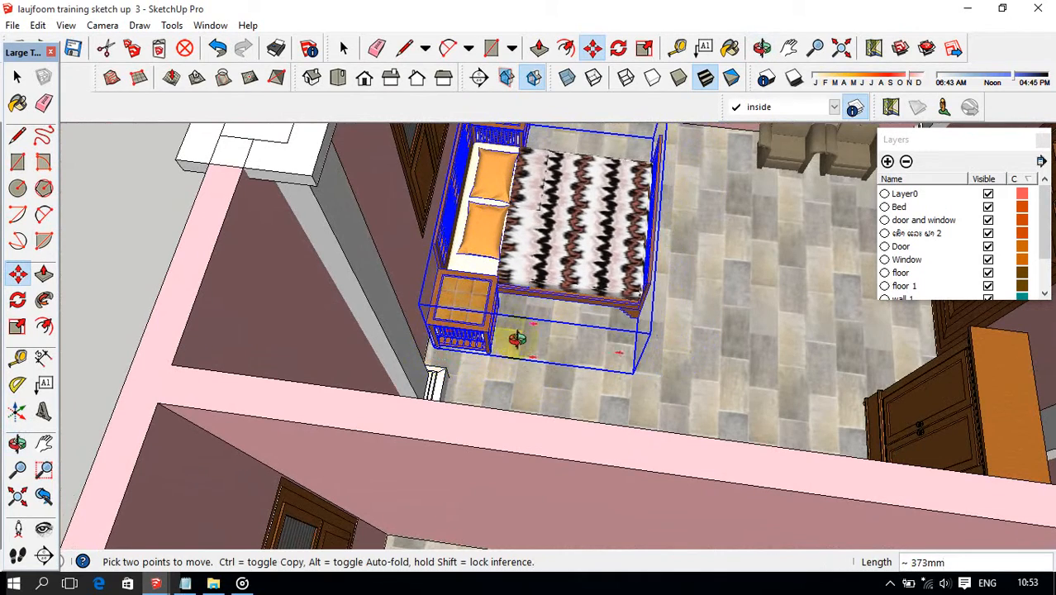
Shift the bed set 100 mm along the back wall towards the partition wall.
middle_click_drag(516, 338, 655, 266)
scroll(692, 309, "up", 5)
scroll(656, 267, "down", 3)
middle_click_drag(595, 337, 606, 425)
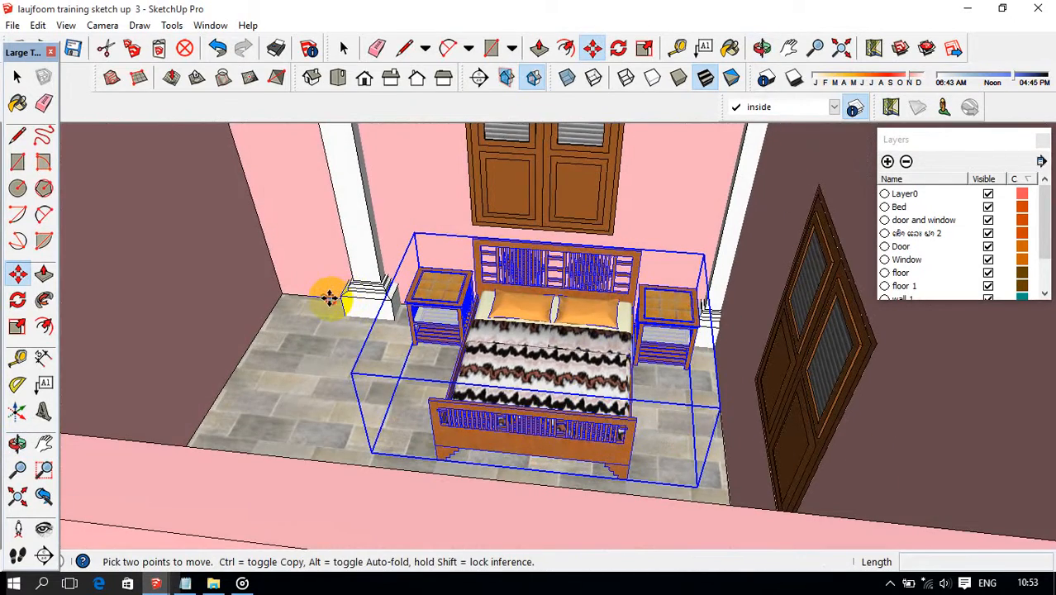
type("100")
key("Return")
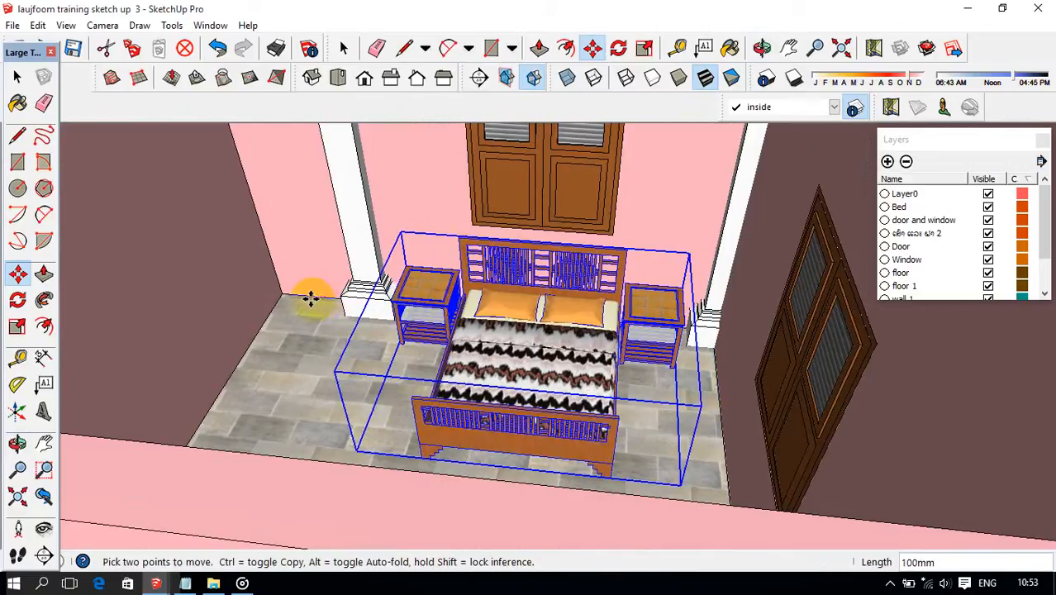
Deselect the bed set and check the furniture layout of the large room from above.
scroll(310, 299, "down", 6)
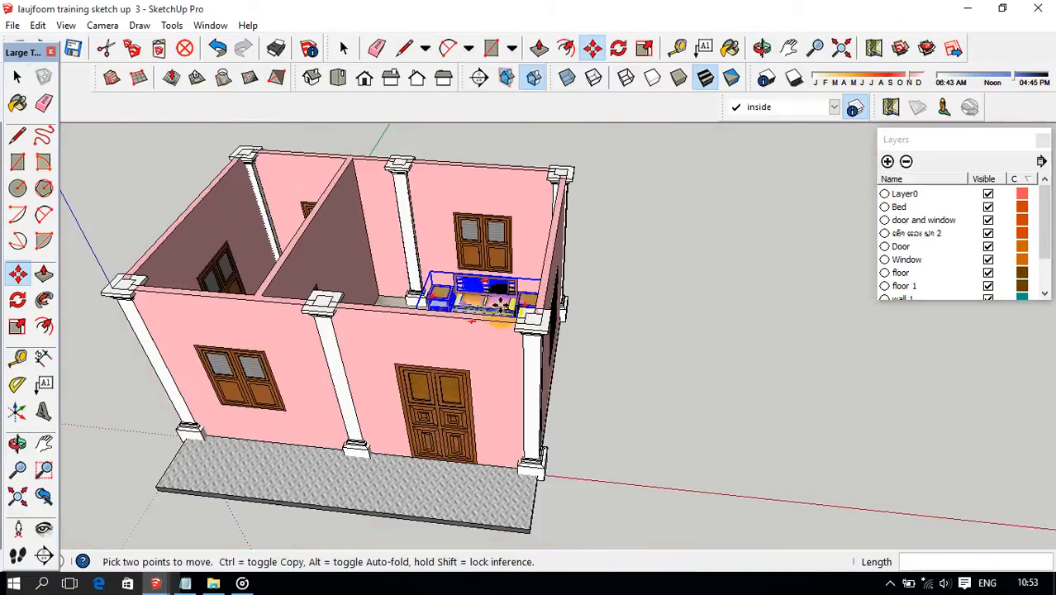
key("space")
mouse_move(624, 346)
middle_mouse_down()
mouse_move(500, 354)
mouse_move(478, 393)
mouse_move(627, 356)
middle_mouse_up()
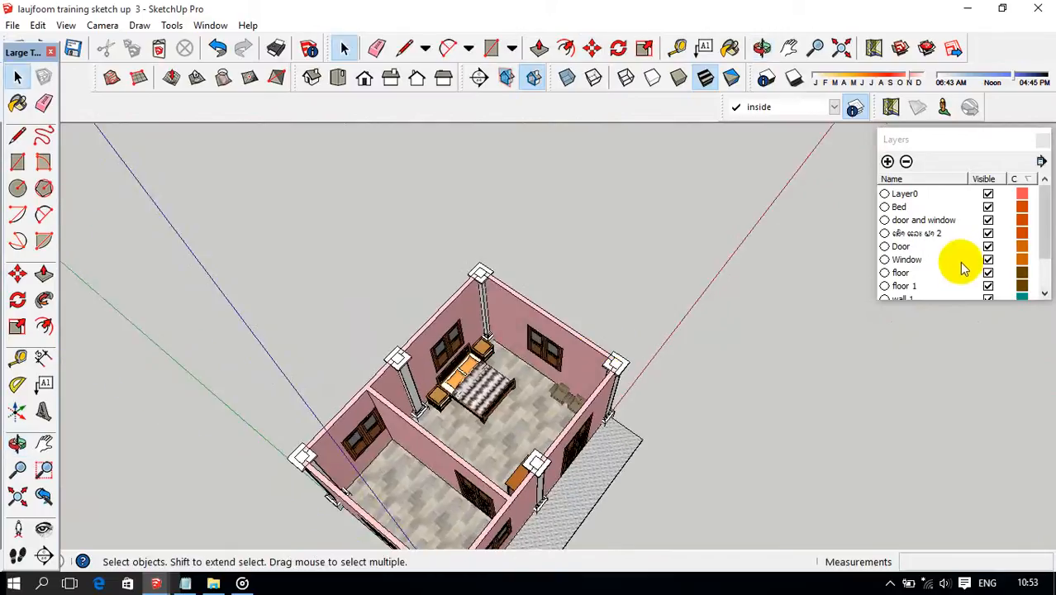
middle_click_drag(576, 426, 625, 395)
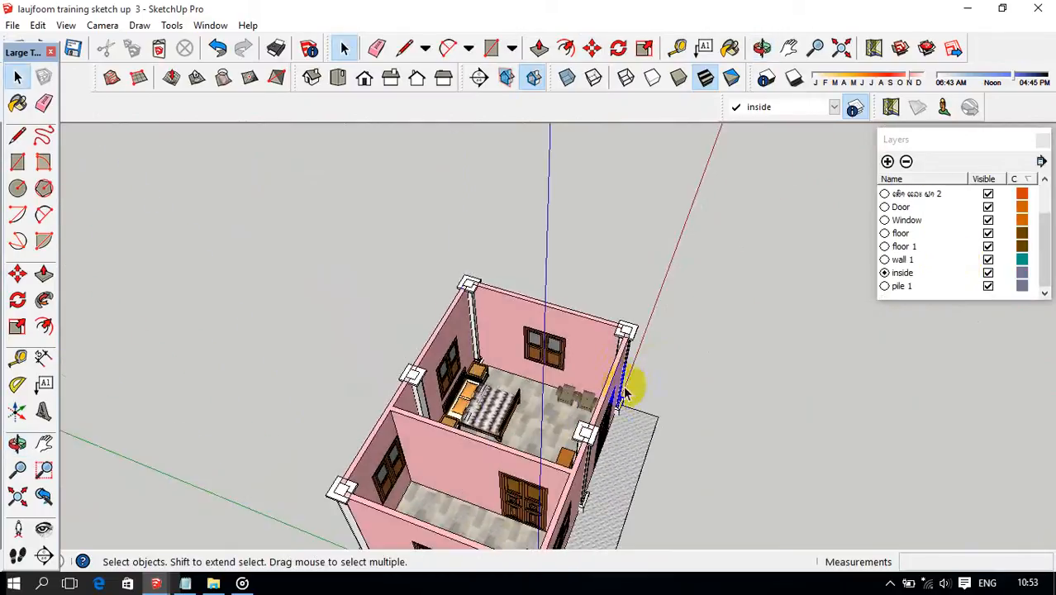
Examine the placement of the bed, armchairs and cabinet in the large room from several angles.
middle_click_drag(753, 287, 541, 459)
scroll(609, 430, "up", 3)
middle_click_drag(609, 433, 762, 415)
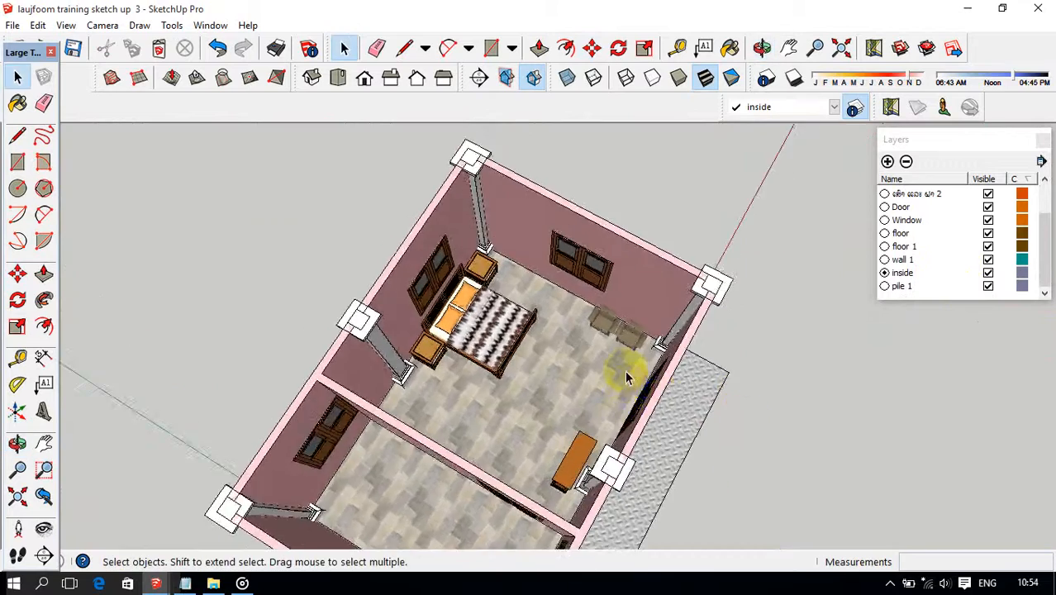
scroll(633, 375, "up", 2)
middle_click_drag(634, 367, 688, 304)
scroll(644, 317, "up", 2)
scroll(649, 343, "up", 1)
scroll(632, 328, "up", 1)
middle_click_drag(632, 329, 474, 337)
scroll(611, 306, "down", 3)
scroll(474, 337, "up", 2)
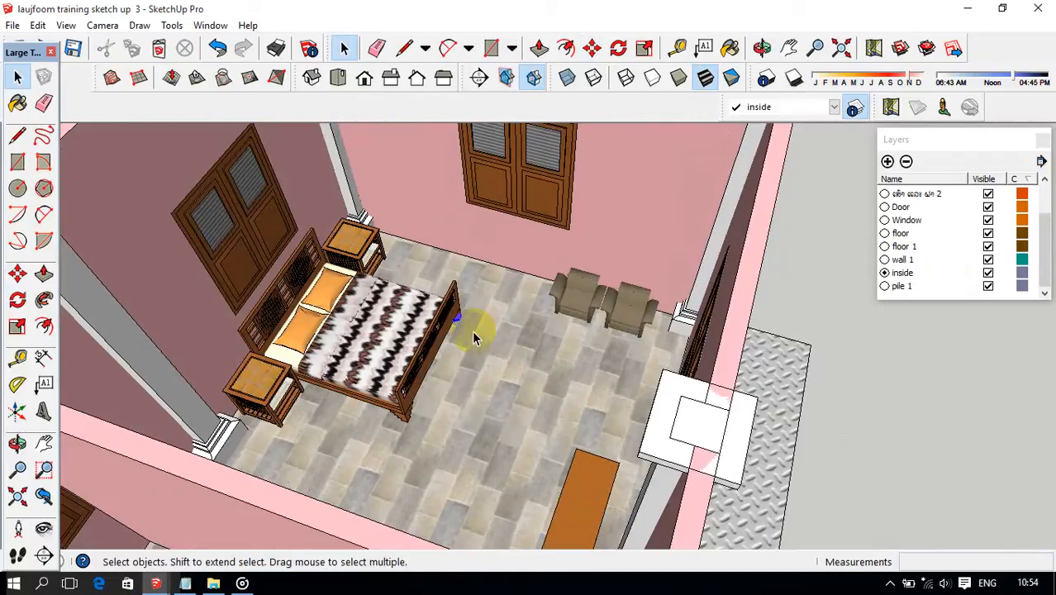
scroll(472, 331, "down", 3)
middle_click_drag(460, 318, 477, 384)
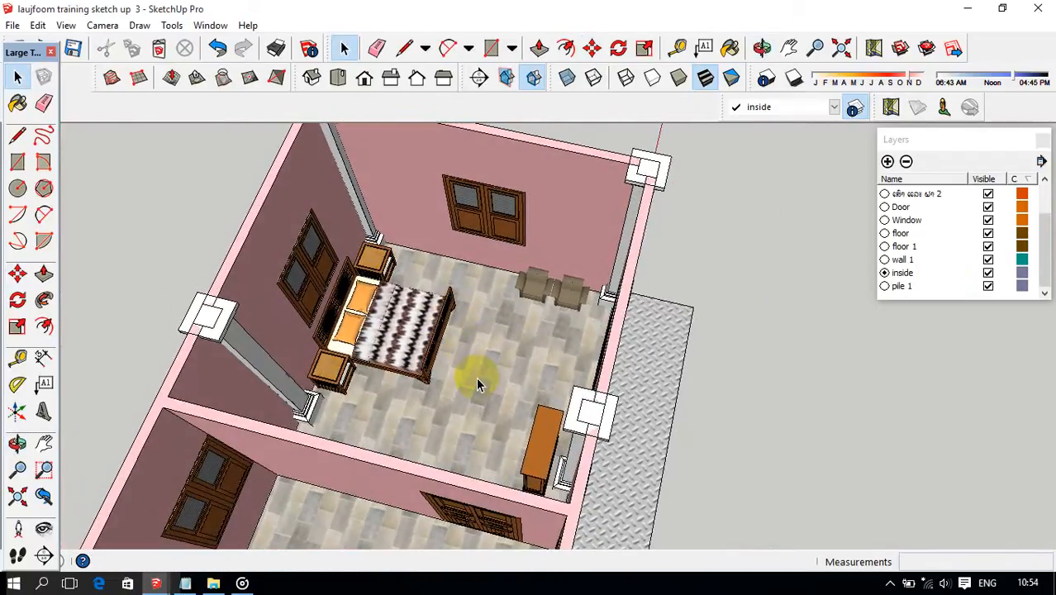
scroll(477, 380, "down", 3)
middle_click_drag(503, 384, 264, 347)
scroll(460, 378, "up", 1)
scroll(535, 332, "up", 2)
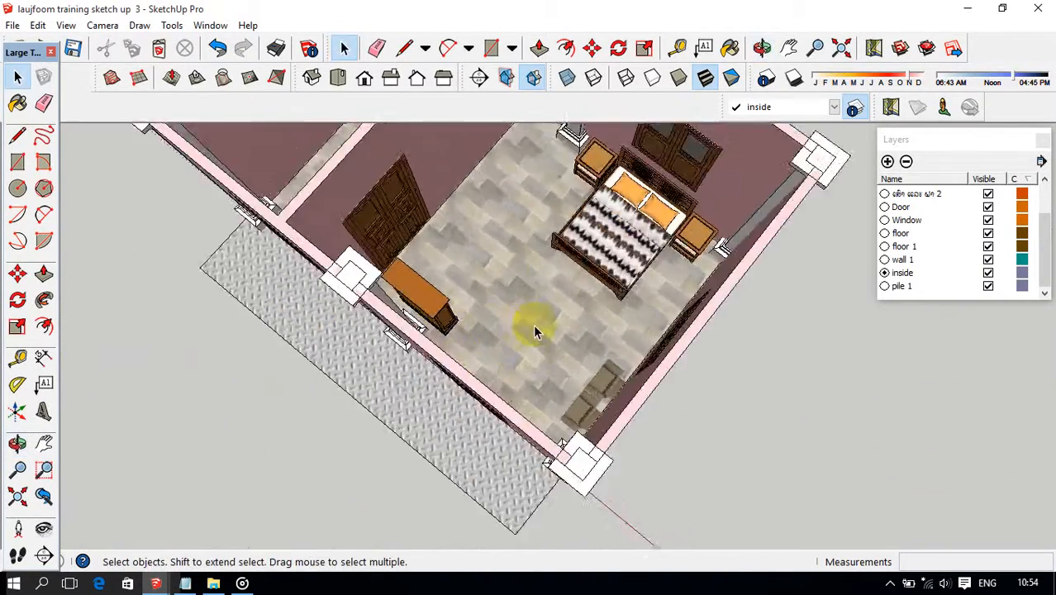
Select the cabinet and draw a reference line about 73 mm long from the column base corner towards the cabinet's side.
scroll(532, 332, "up", 3)
middle_click_drag(496, 322, 429, 307)
scroll(410, 287, "up", 2)
scroll(472, 301, "up", 3)
scroll(429, 307, "down", 4)
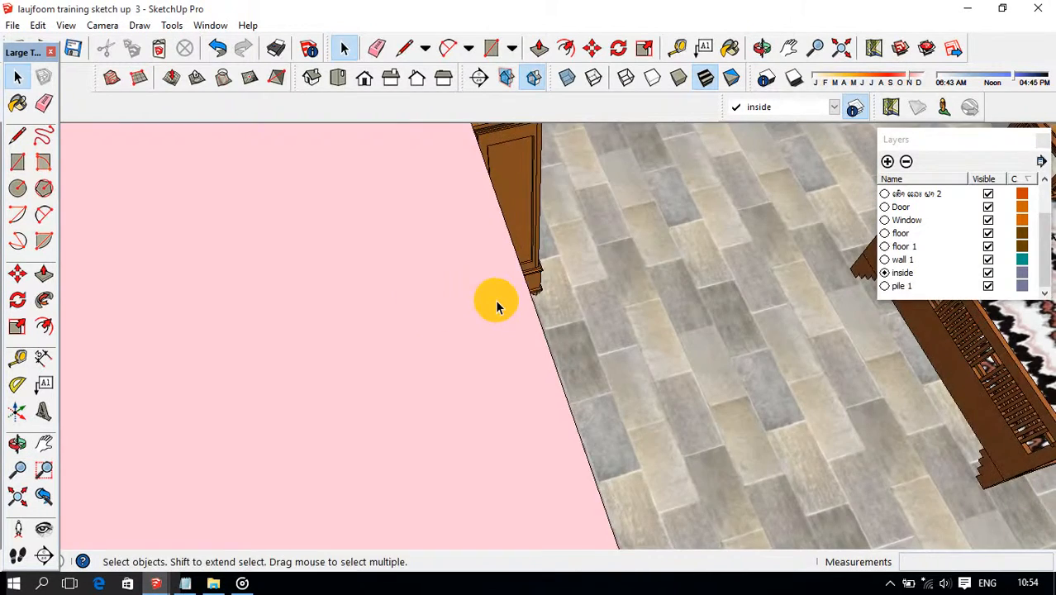
middle_click_drag(494, 299, 424, 288)
scroll(556, 307, "up", 2)
scroll(580, 282, "up", 2)
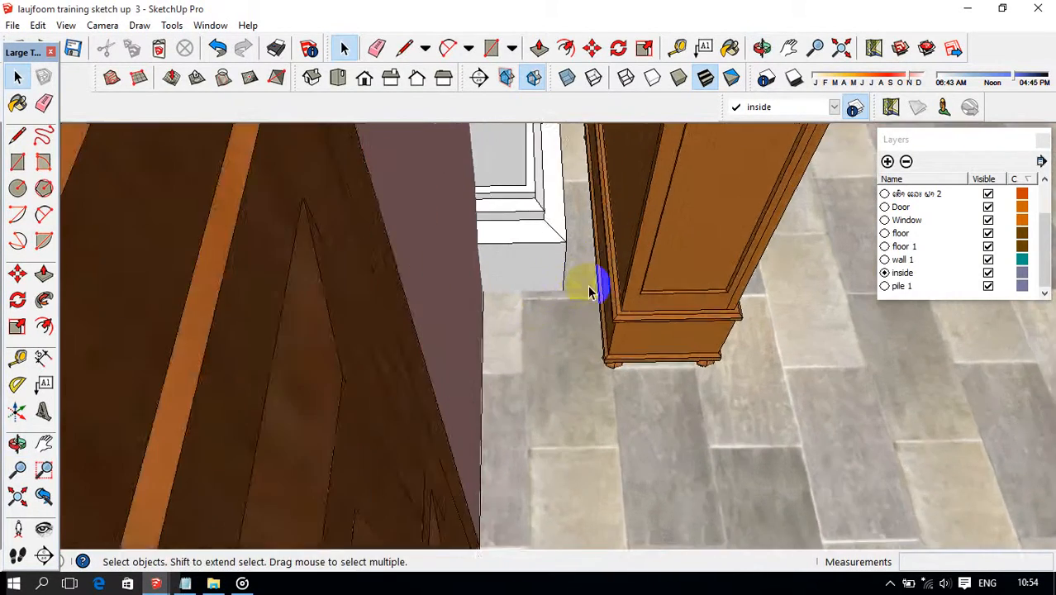
middle_click_drag(580, 282, 625, 252)
left_click(620, 256)
scroll(611, 264, "up", 4)
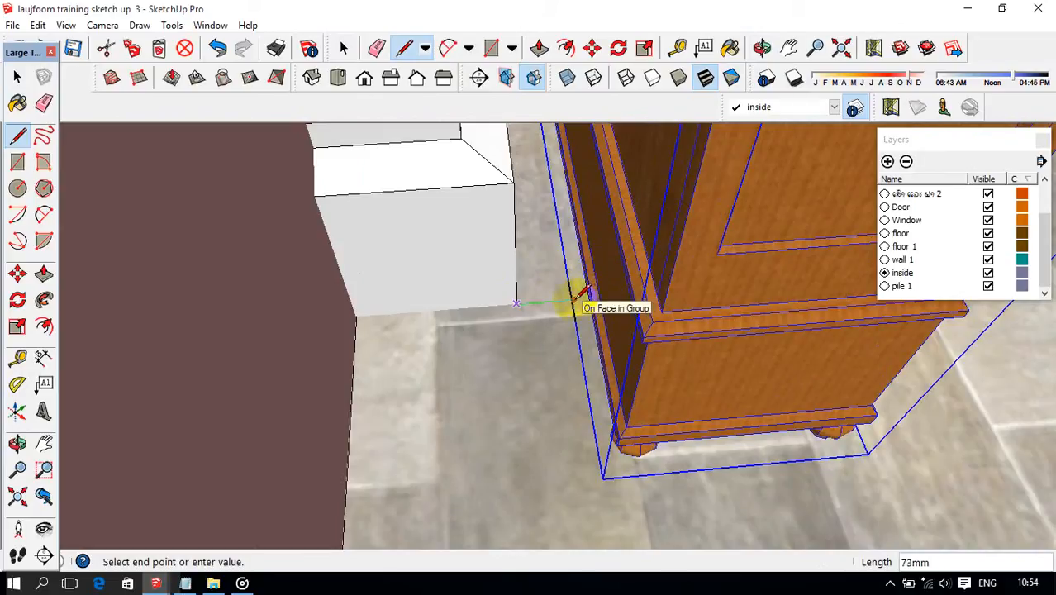
scroll(593, 291, "up", 3)
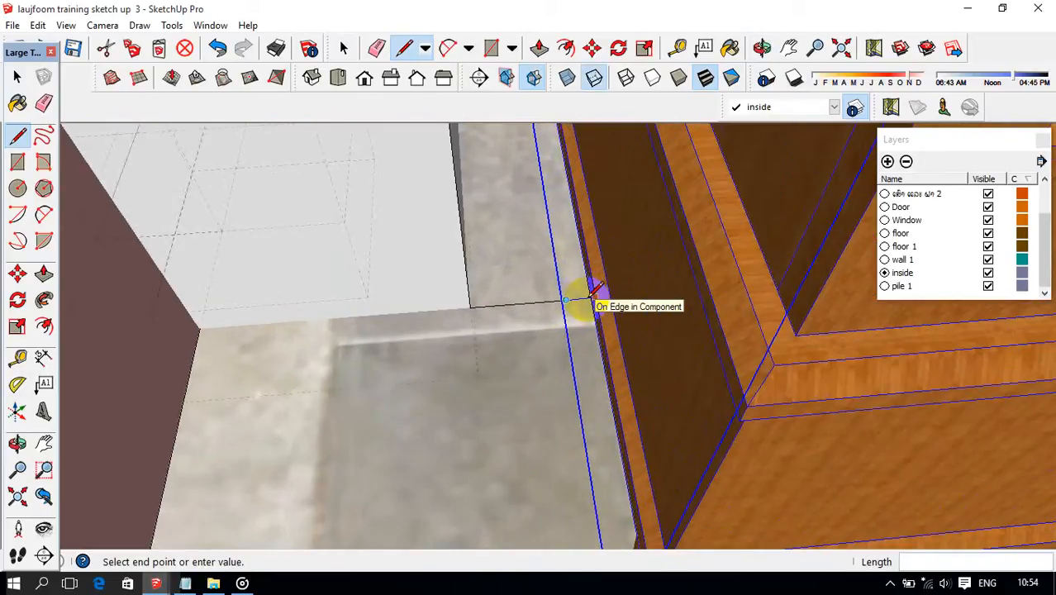
Move the cabinet along the reference line so its bounding corner meets the column base corner.
scroll(593, 290, "up", 2)
middle_click_drag(608, 309, 698, 199)
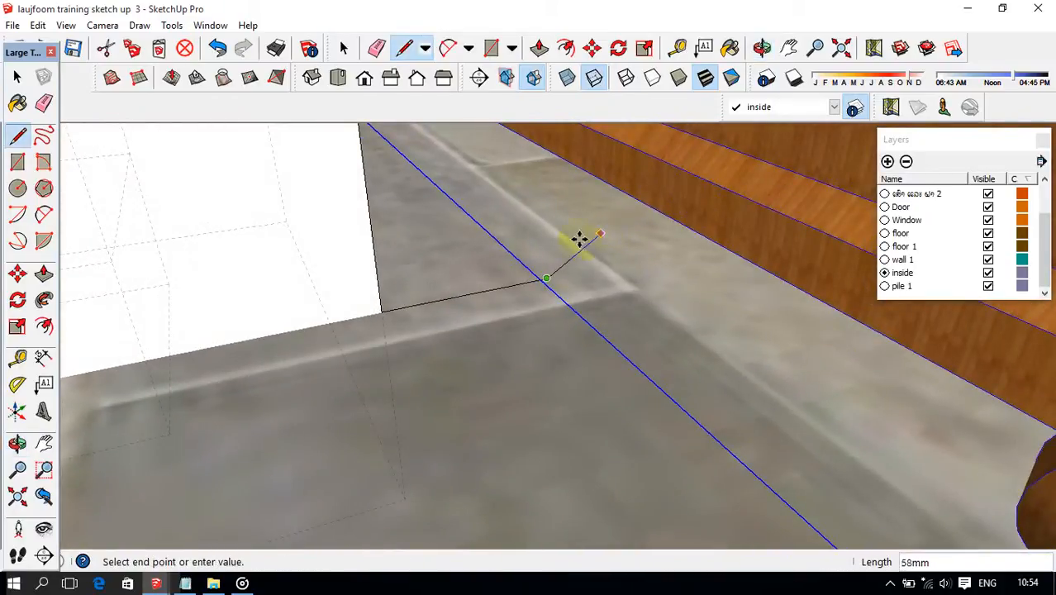
key("m")
scroll(543, 285, "up", 2)
left_click(532, 279)
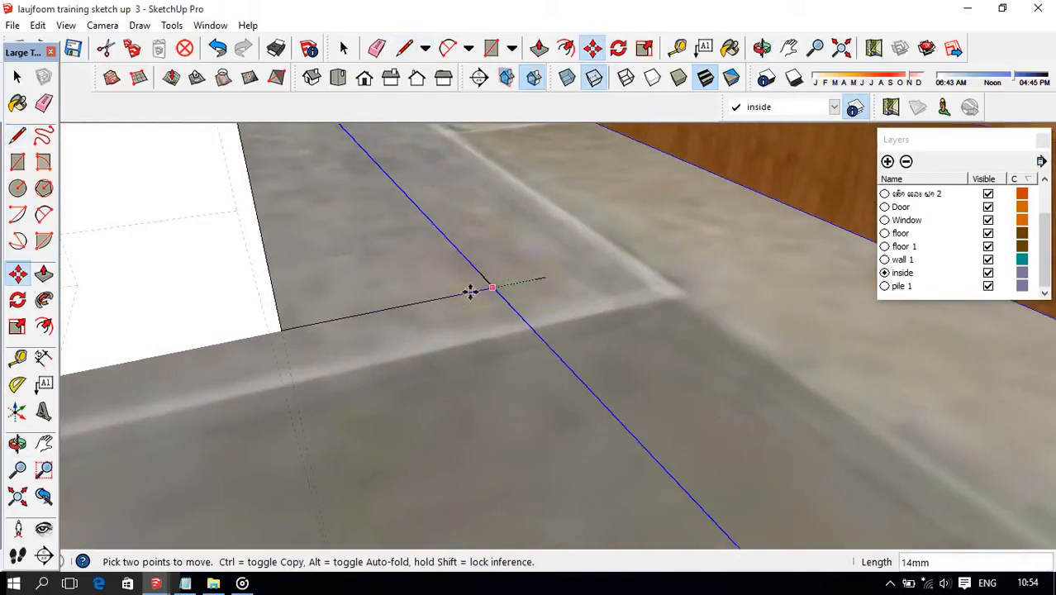
scroll(281, 281, "down", 5)
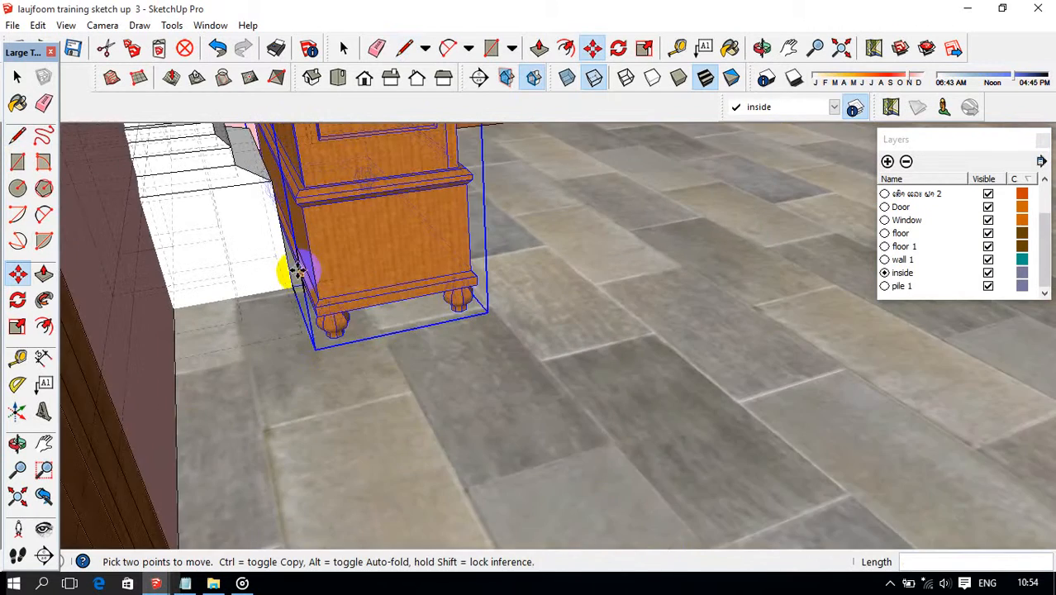
Shift the cabinet about 12 mm further towards the column base so its body sits closer to it.
middle_click_drag(279, 271, 299, 276)
scroll(285, 274, "up", 3)
scroll(297, 285, "up", 2)
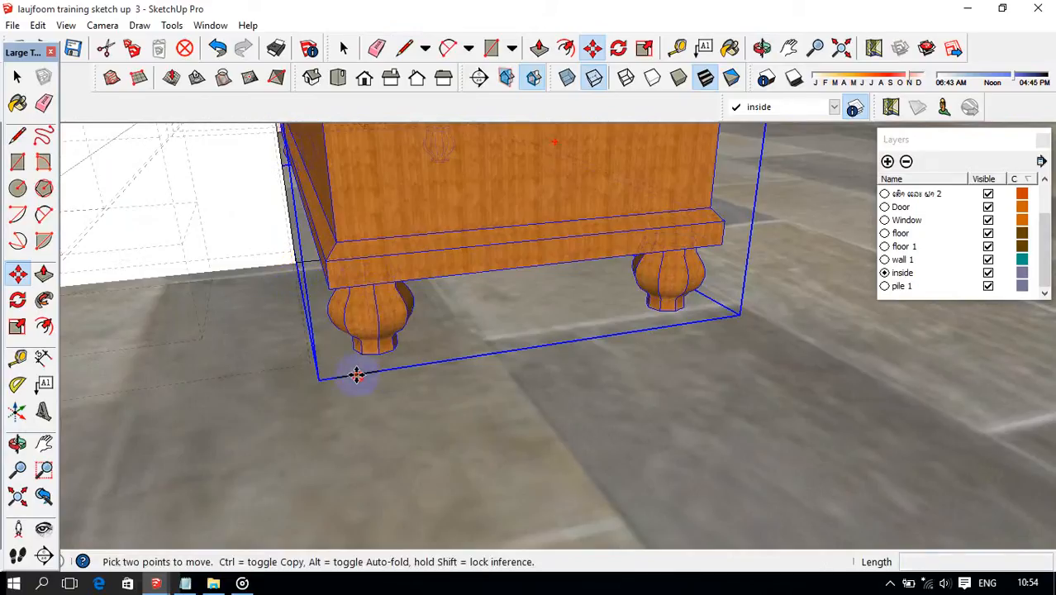
left_click_drag(351, 376, 344, 376)
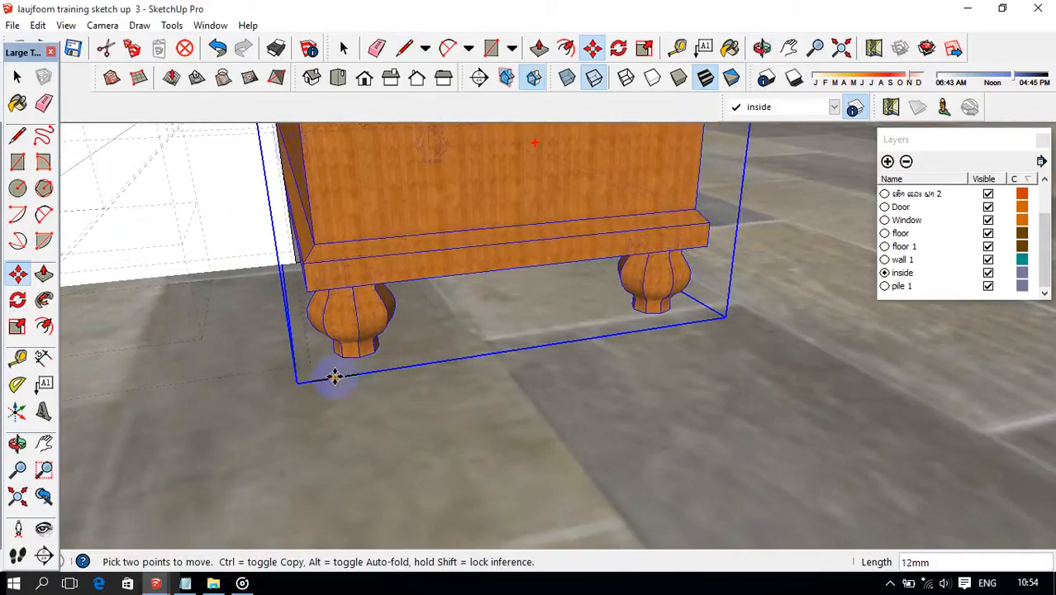
scroll(334, 377, "down", 2)
middle_click_drag(349, 348, 365, 303)
middle_click_drag(370, 266, 345, 234)
scroll(339, 295, "up", 4)
scroll(345, 324, "up", 6)
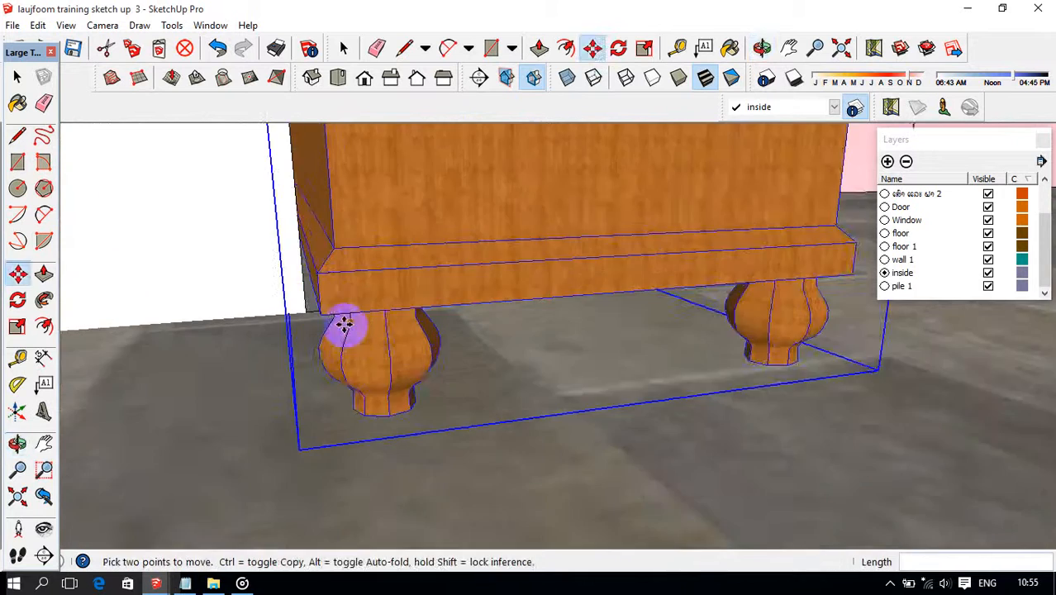
Erase the reference line on the floor beside the column base.
middle_click_drag(345, 320, 271, 335)
scroll(271, 335, "up", 3)
scroll(238, 336, "up", 3)
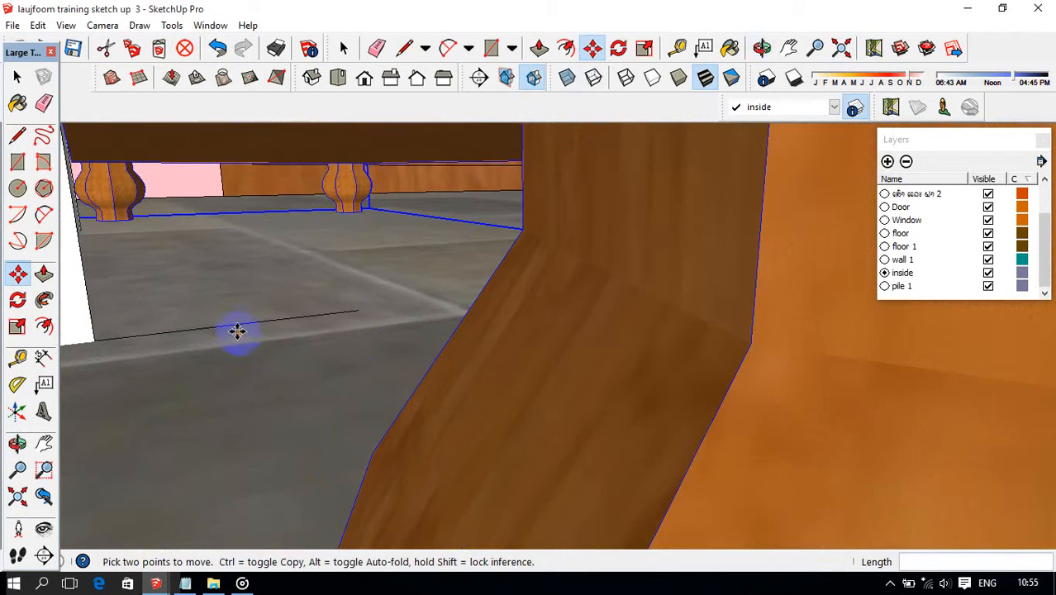
key("e")
scroll(237, 322, "down", 8)
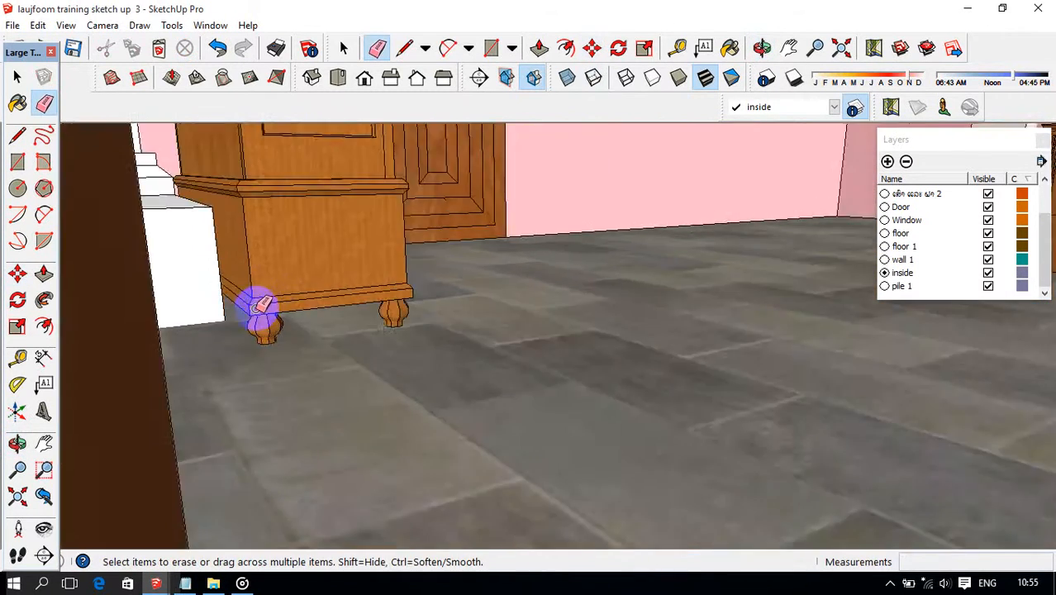
scroll(262, 307, "up", 5)
Check the whole house and its furniture layout from above and from the front.
left_click(840, 46)
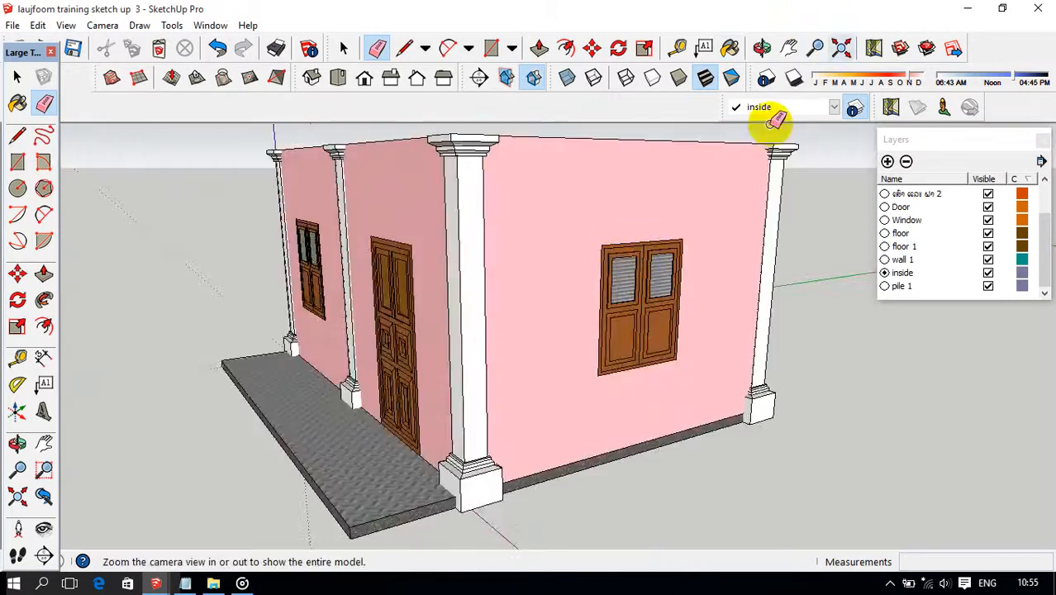
scroll(594, 260, "down", 3)
middle_click_drag(594, 259, 538, 344)
scroll(503, 246, "down", 3)
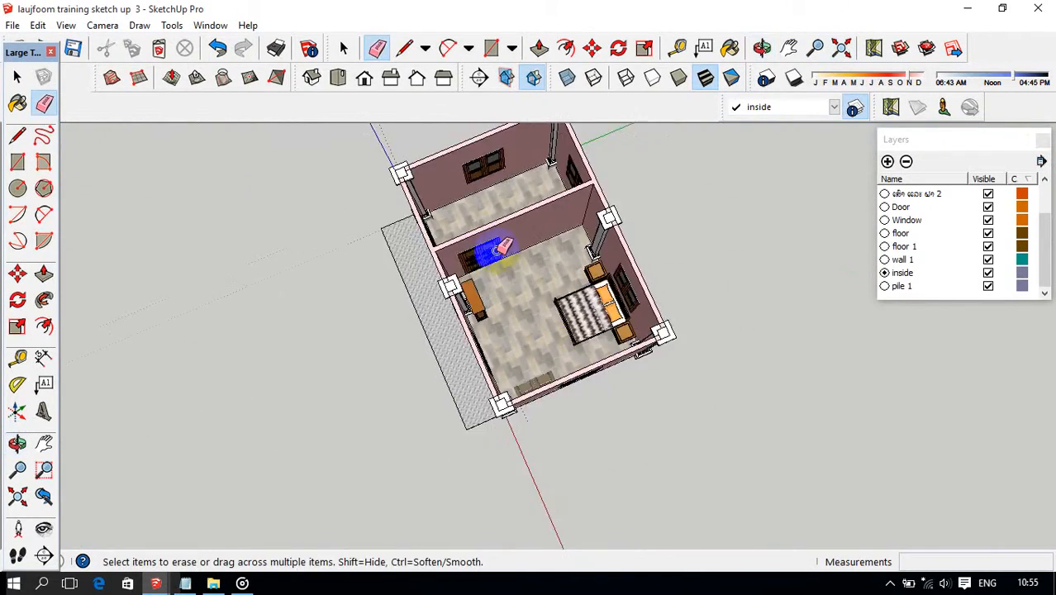
middle_click_drag(497, 254, 525, 350, "shift")
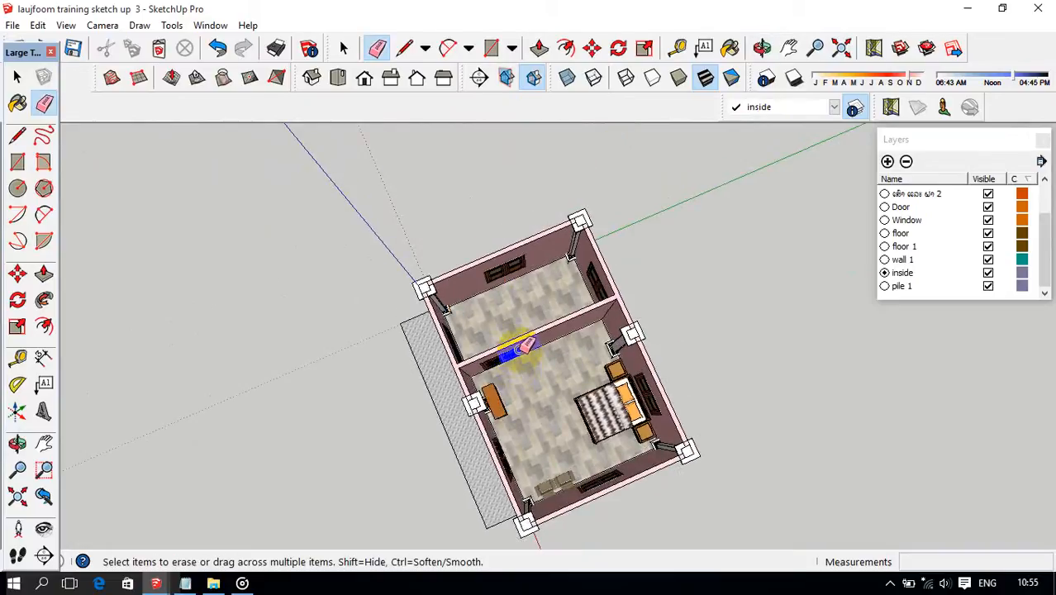
key("o")
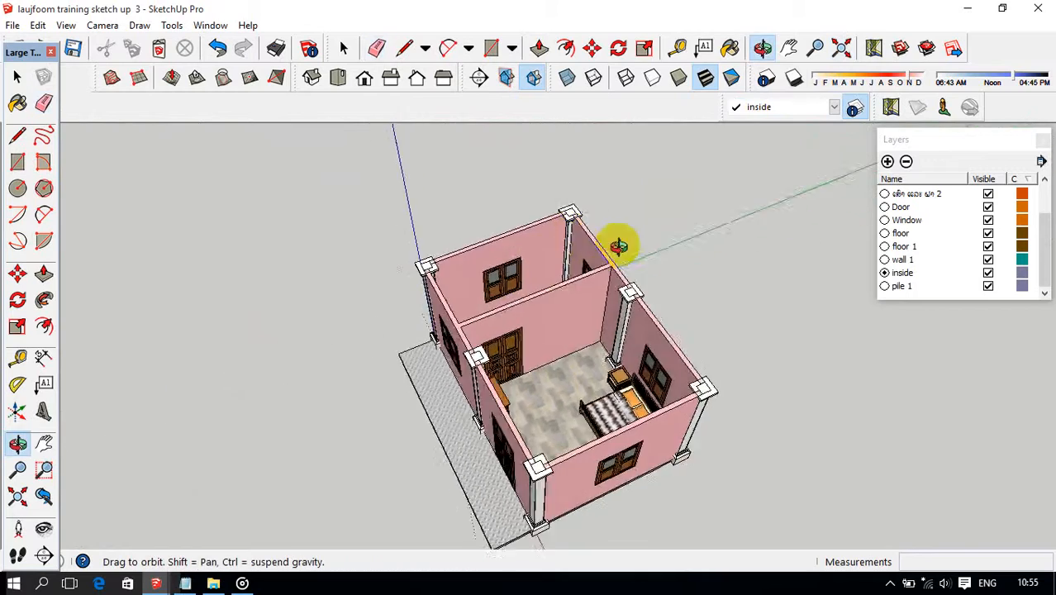
middle_click_drag(618, 246, 657, 248)
scroll(502, 277, "up", 5)
mouse_move(499, 278)
middle_mouse_down()
mouse_move(497, 217)
mouse_move(439, 205)
mouse_move(589, 285)
mouse_move(661, 304)
middle_mouse_up()
scroll(442, 219, "down", 5)
middle_click_drag(535, 309, 595, 330)
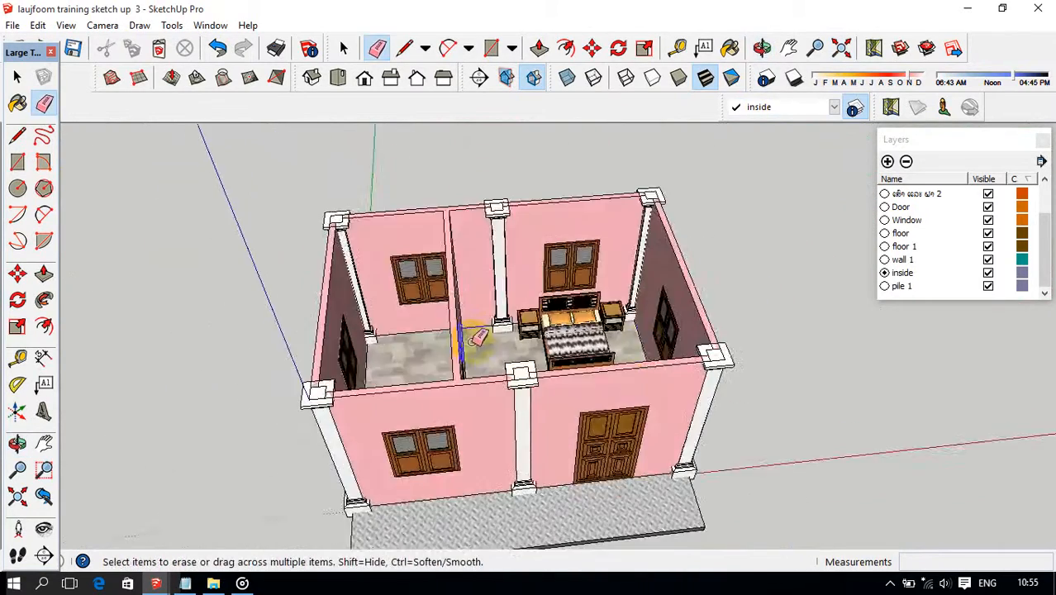
mouse_move(478, 338)
middle_mouse_down()
mouse_move(714, 365)
mouse_move(495, 372)
mouse_move(597, 301)
mouse_move(651, 196)
mouse_move(573, 217)
mouse_move(671, 260)
mouse_move(538, 349)
mouse_move(537, 276)
mouse_move(370, 342)
mouse_move(400, 430)
mouse_move(423, 301)
mouse_move(547, 337)
mouse_move(565, 359)
mouse_move(670, 383)
mouse_move(623, 373)
middle_mouse_up()
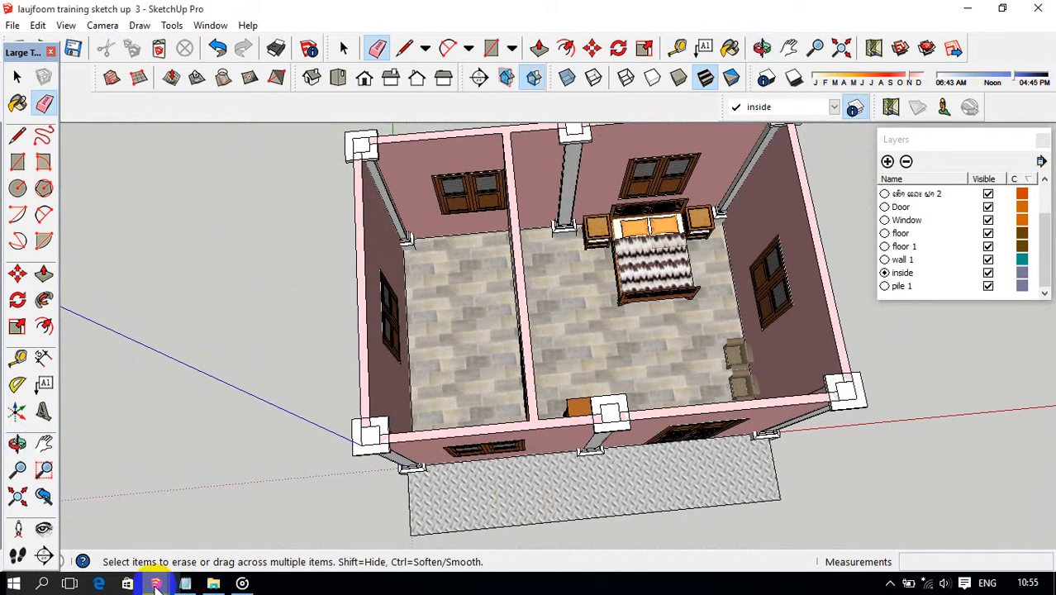
Switch to the "laujfoom training sketch up 2" model and copy the washbasin and toilet from its bathroom.
mouse_move(156, 584)
left_click(248, 520)
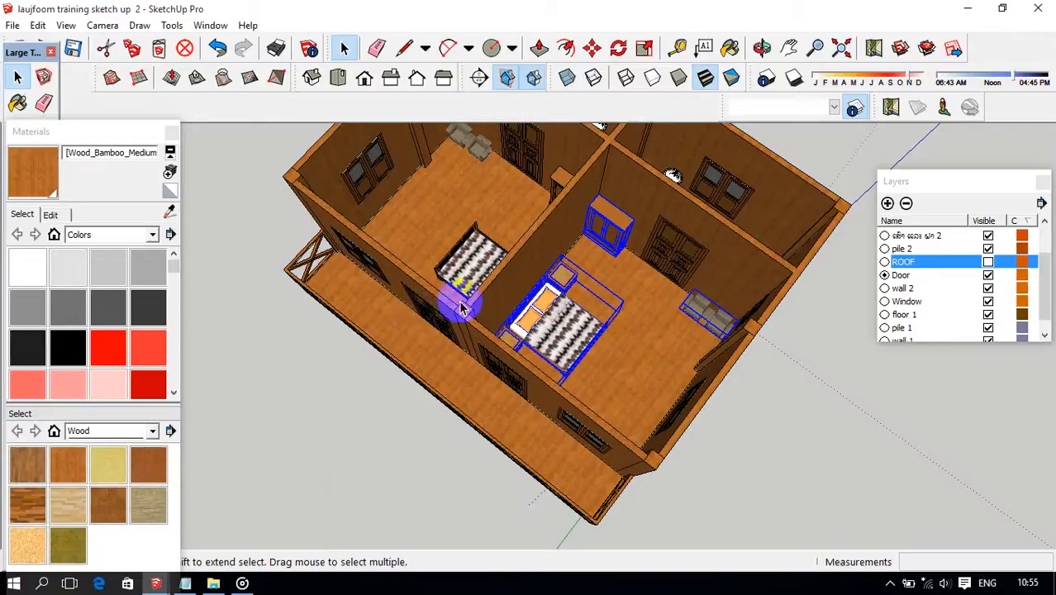
middle_click_drag(561, 298, 606, 265)
scroll(606, 264, "down", 2)
scroll(684, 237, "up", 2)
middle_click_drag(685, 238, 678, 384)
left_click(680, 382)
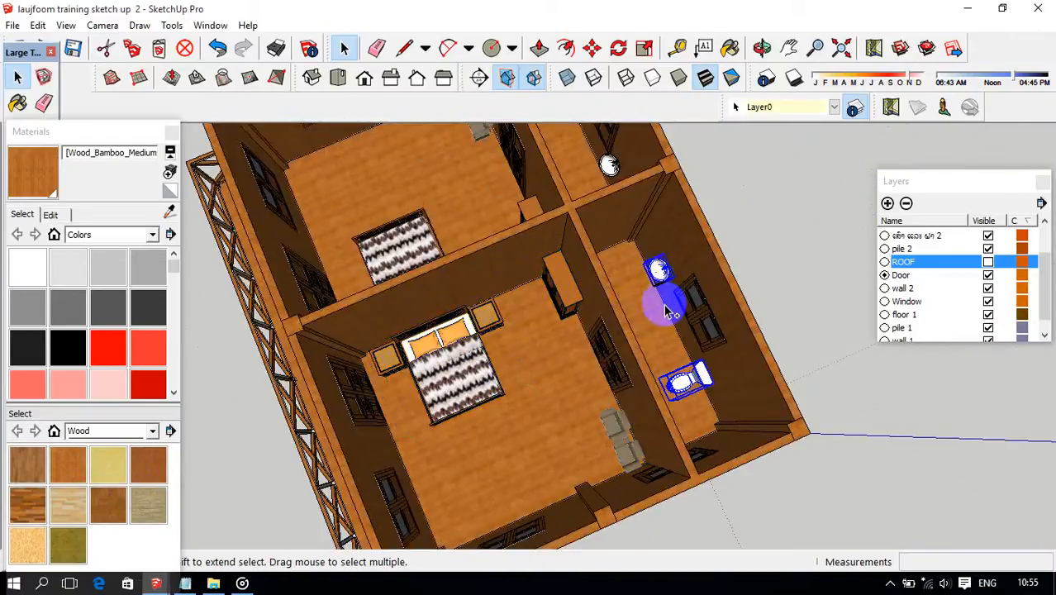
scroll(663, 302, "down", 5)
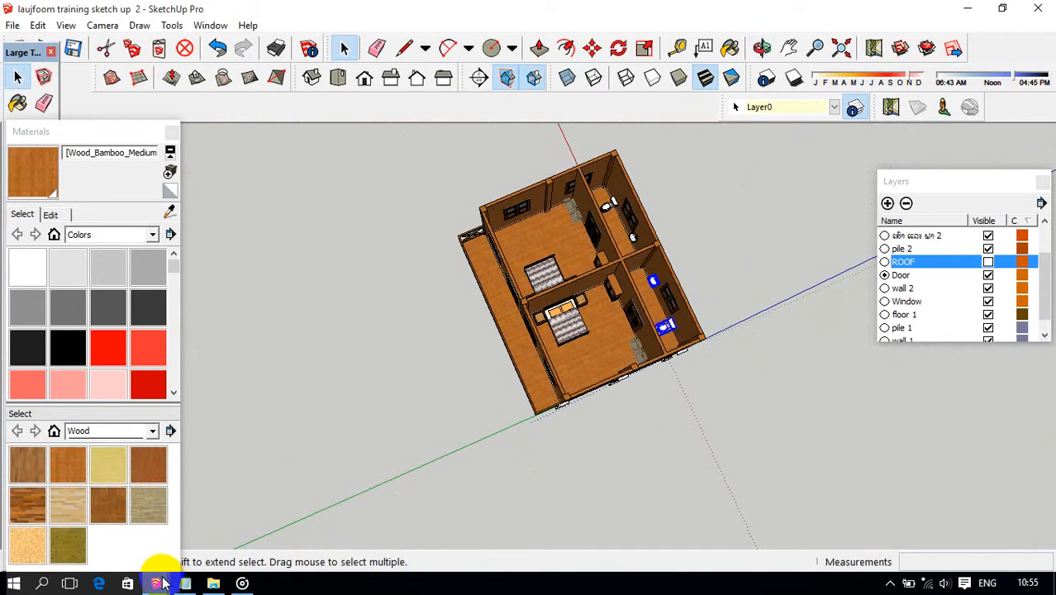
Return to the "laujfoom training sketch up 3" model and paste the fixtures with the washbasin inside the small room's outer wall.
mouse_move(163, 583)
left_click(251, 539)
scroll(522, 348, "up", 3)
middle_click_drag(521, 349, 507, 345)
key("ctrl+v")
scroll(409, 310, "down", 3)
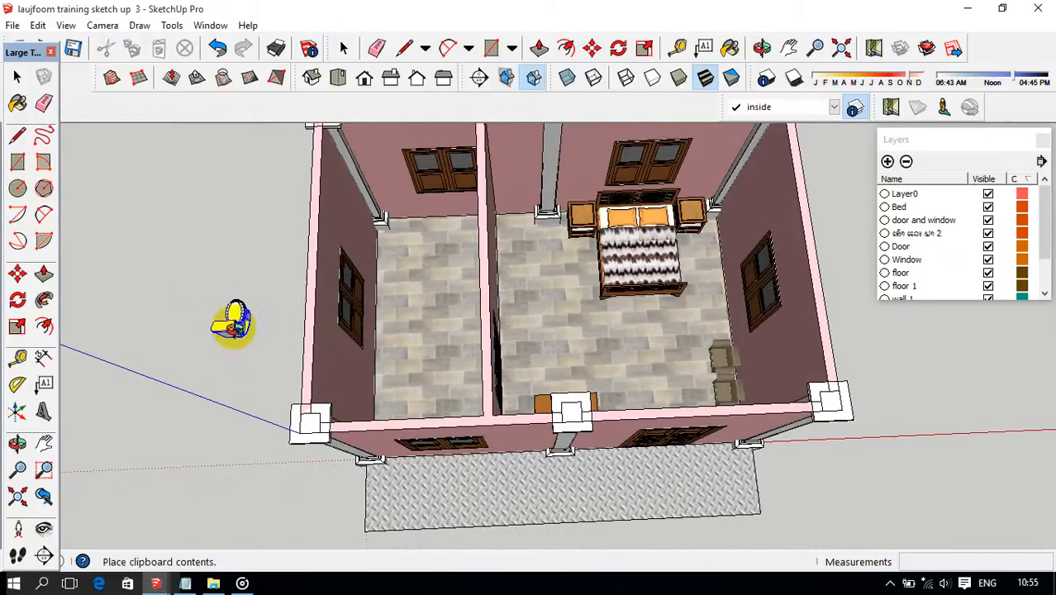
middle_click_drag(235, 318, 266, 188)
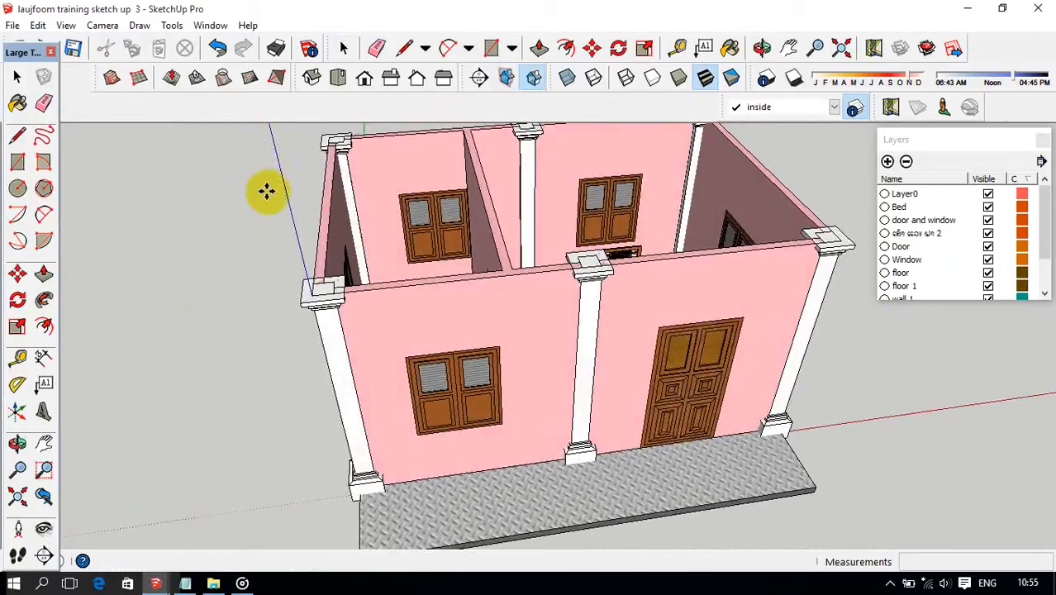
left_click(272, 351)
Try to rotate the pasted washbasin and toilet together by 180 degrees about a point near the basin's corner.
middle_click_drag(323, 332, 288, 402)
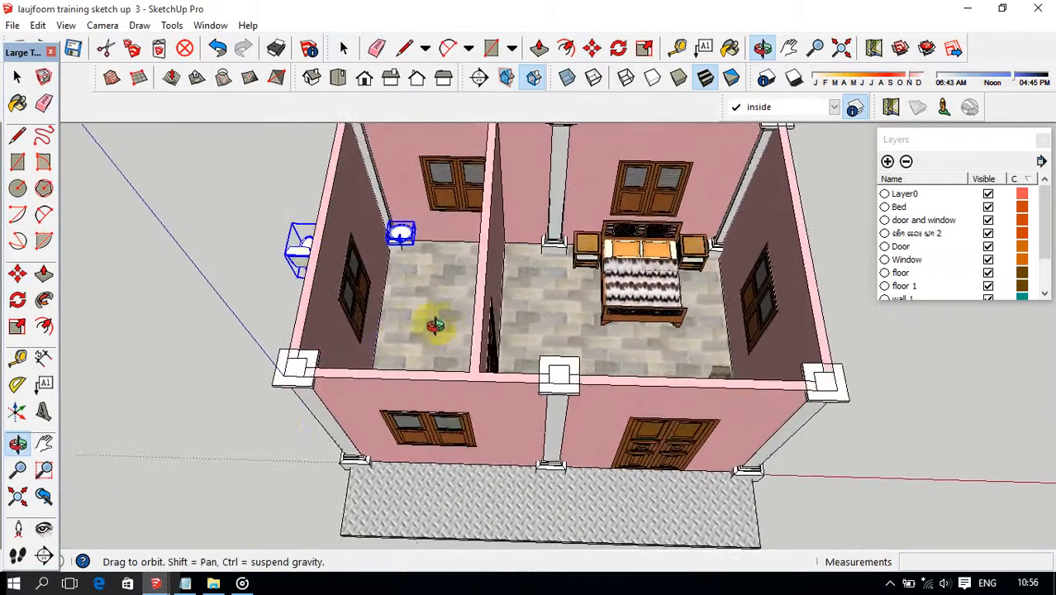
middle_click_drag(434, 325, 339, 317)
middle_click_drag(417, 301, 342, 301)
scroll(523, 170, "up", 10)
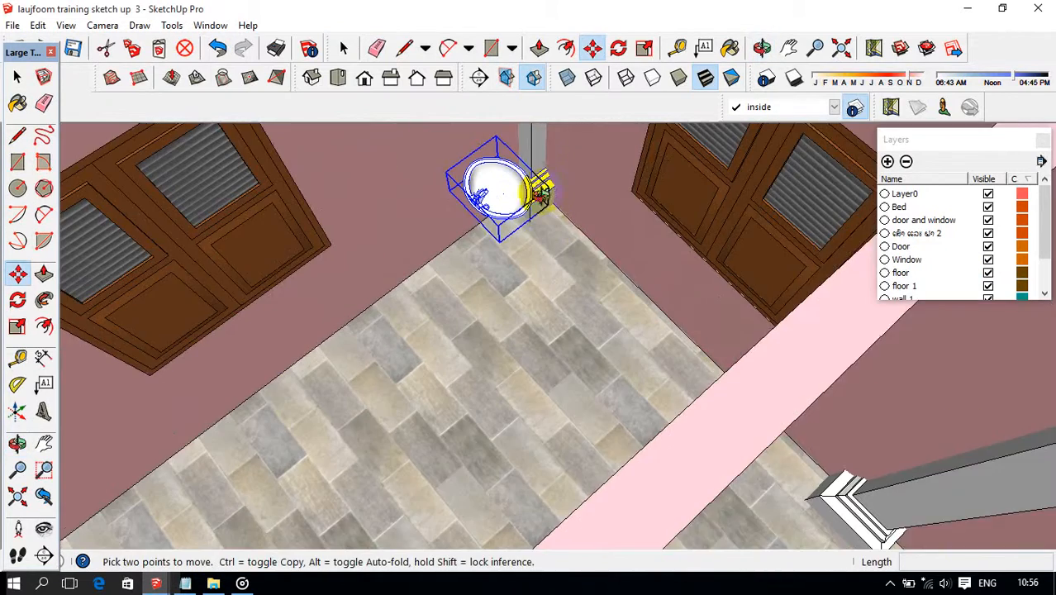
middle_click_drag(539, 192, 525, 198)
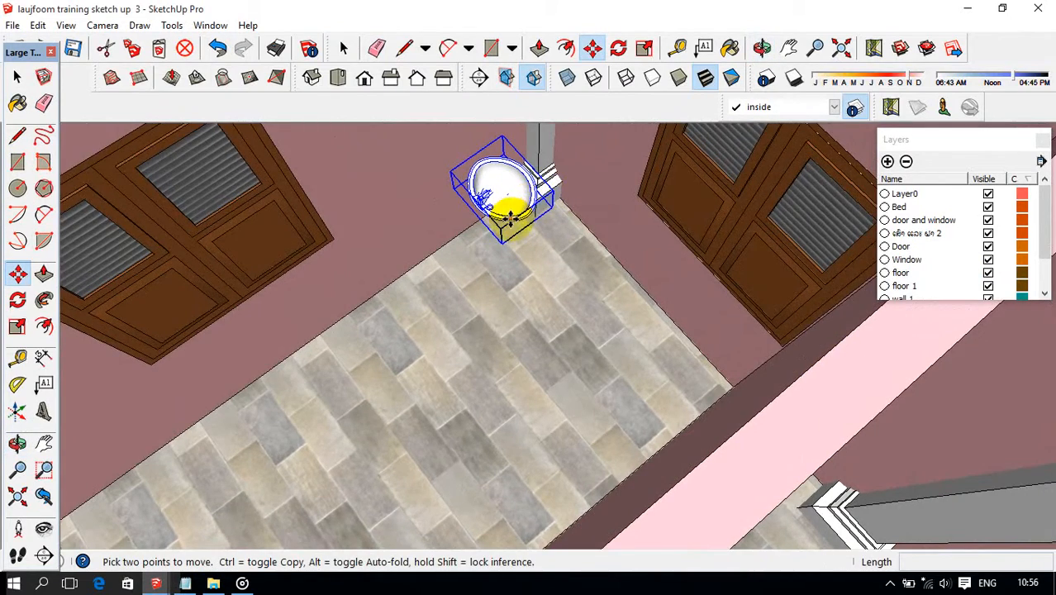
key("q")
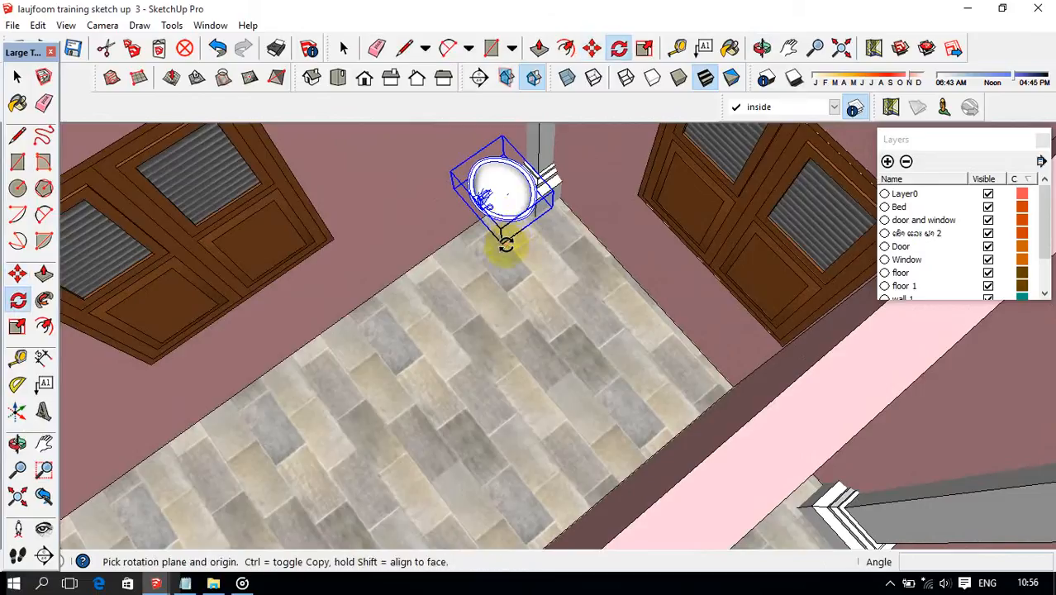
left_click_drag(506, 239, 509, 258)
left_click(515, 266)
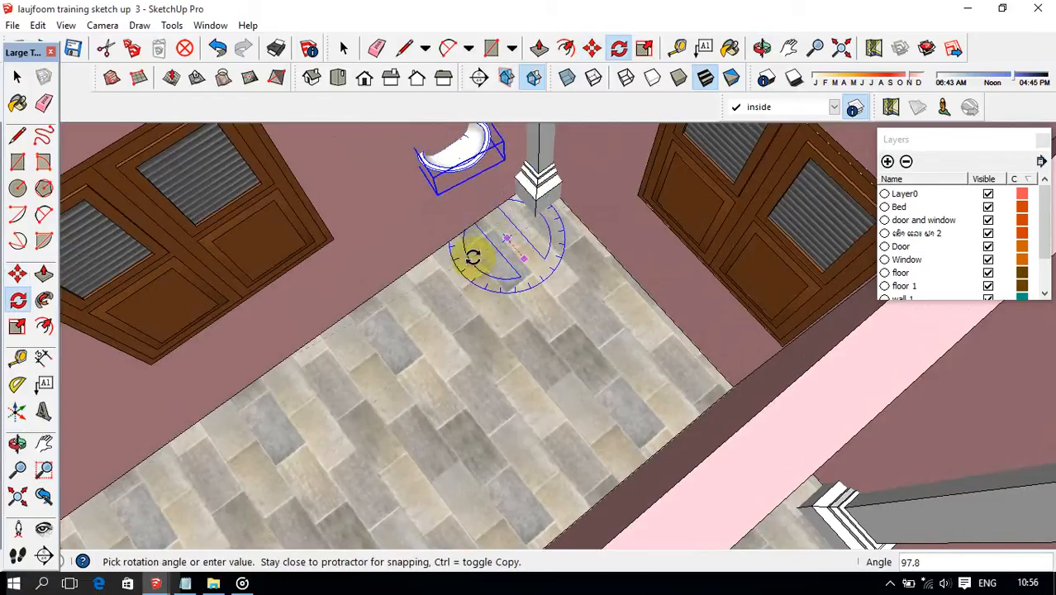
type("180")
key("Return")
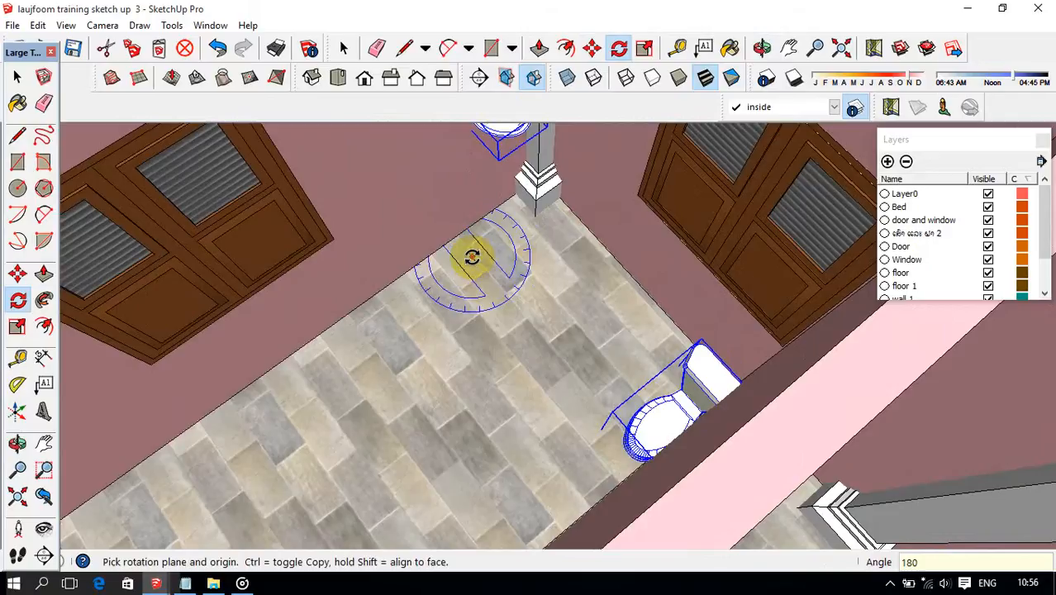
Undo the 180-degree rotation of the washbasin and toilet.
scroll(526, 165, "down", 3)
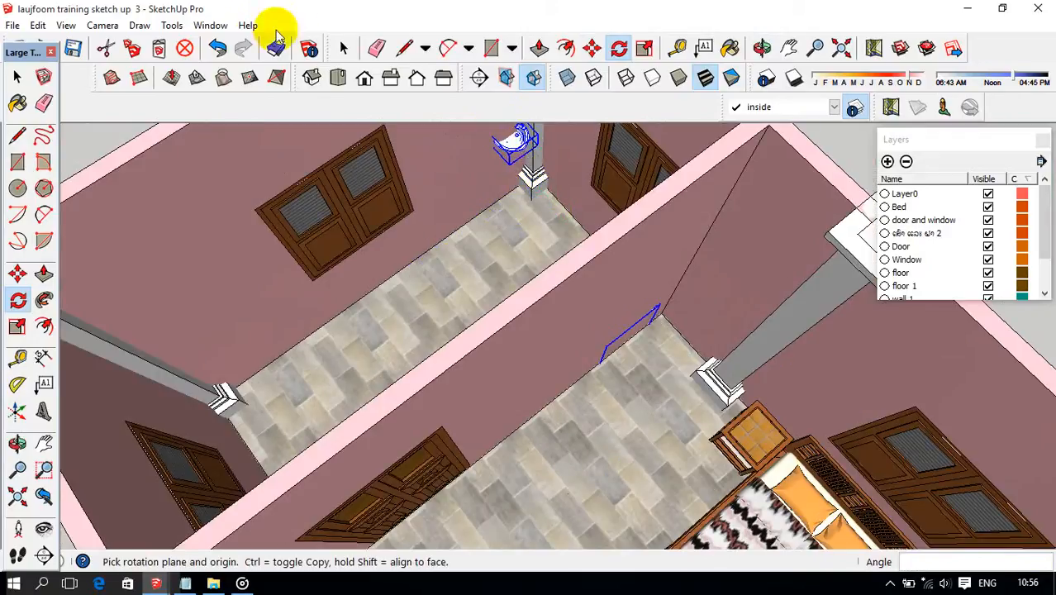
left_click(217, 48)
scroll(506, 206, "up", 3)
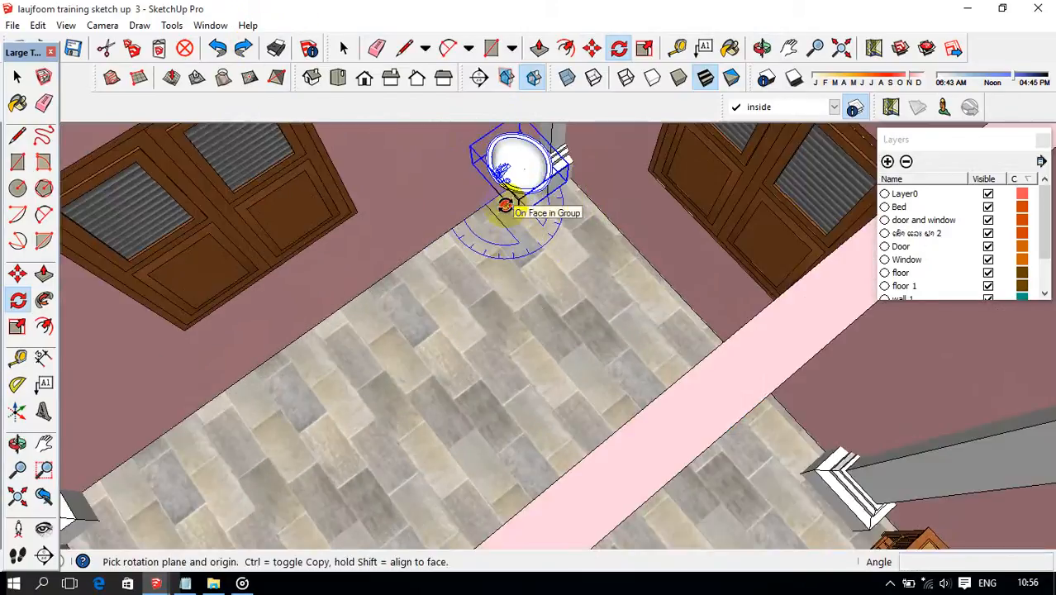
Rotate the pasted washbasin and toilet about a floor point beside the basin so its tap side faces the outer wall.
left_click(481, 222)
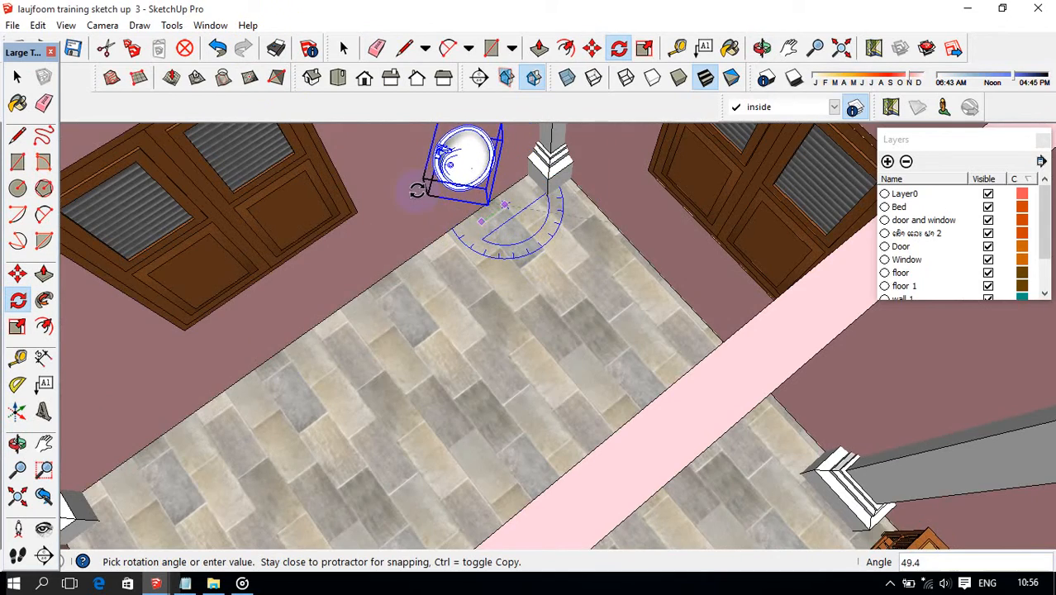
left_click(417, 190)
middle_click_drag(425, 188, 494, 170)
scroll(480, 207, "down", 3)
scroll(510, 201, "down", 2)
scroll(432, 231, "up", 3)
middle_click_drag(431, 232, 376, 236)
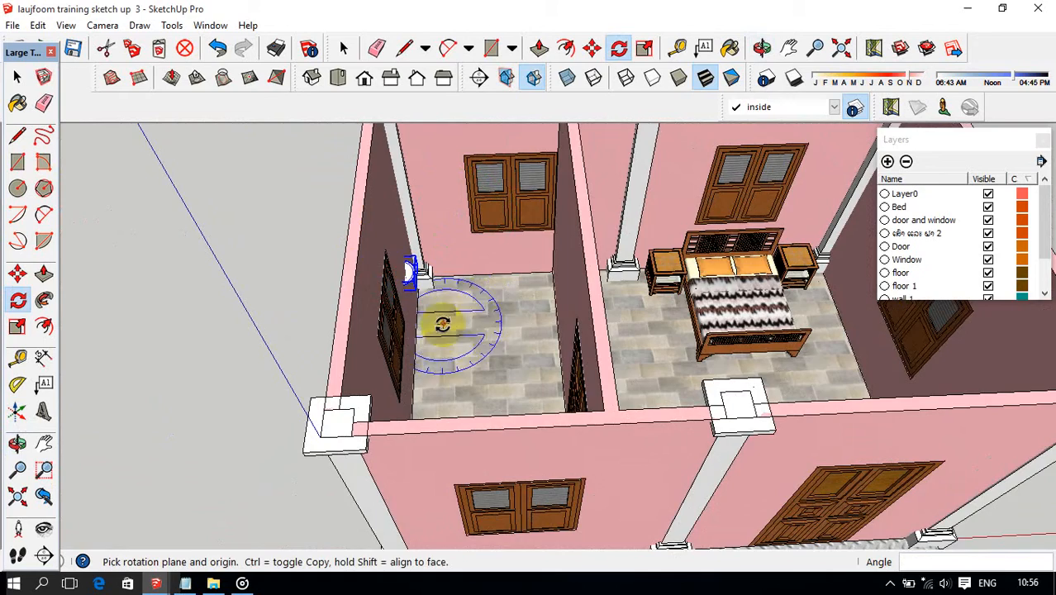
scroll(443, 323, "up", 3)
mouse_move(443, 320)
middle_mouse_down()
mouse_move(440, 297)
mouse_move(432, 315)
middle_mouse_up()
scroll(441, 296, "down", 5)
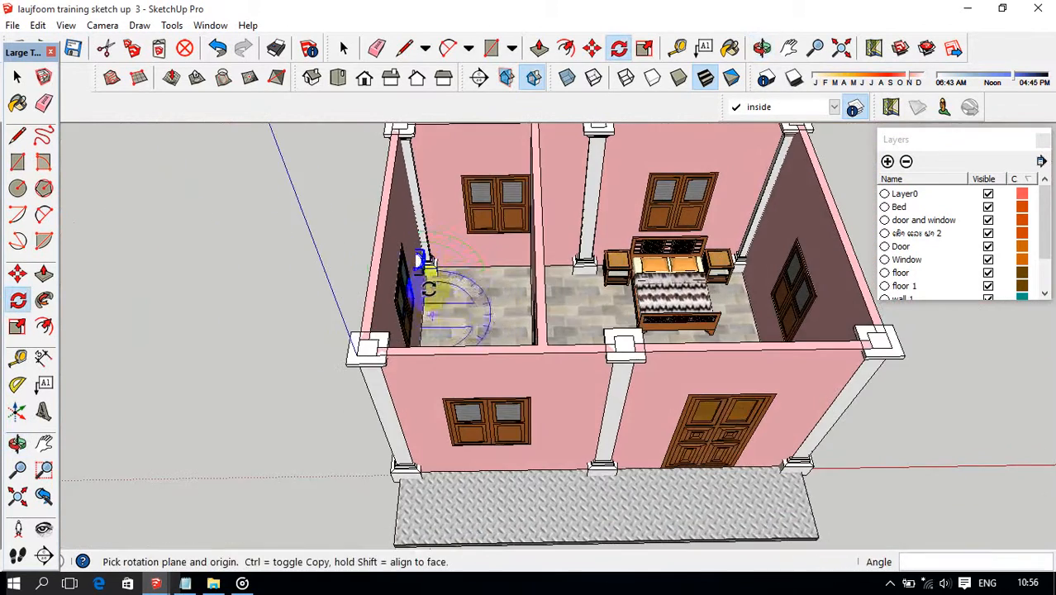
middle_click_drag(426, 268, 395, 350)
scroll(398, 350, "up", 5)
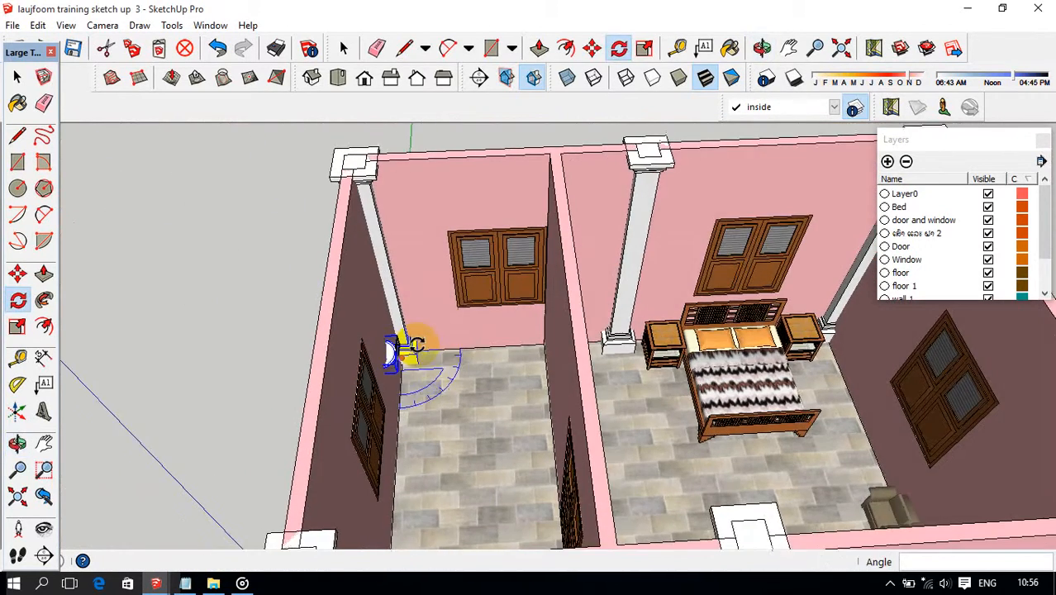
Select only the washbasin and move it by its upper back corner against the small room's outer wall.
key("m")
key("space")
middle_click_drag(351, 357, 393, 372)
scroll(395, 360, "up", 3)
scroll(396, 356, "down", 2)
middle_click_drag(462, 285, 451, 303)
left_click(389, 347)
left_click(394, 351)
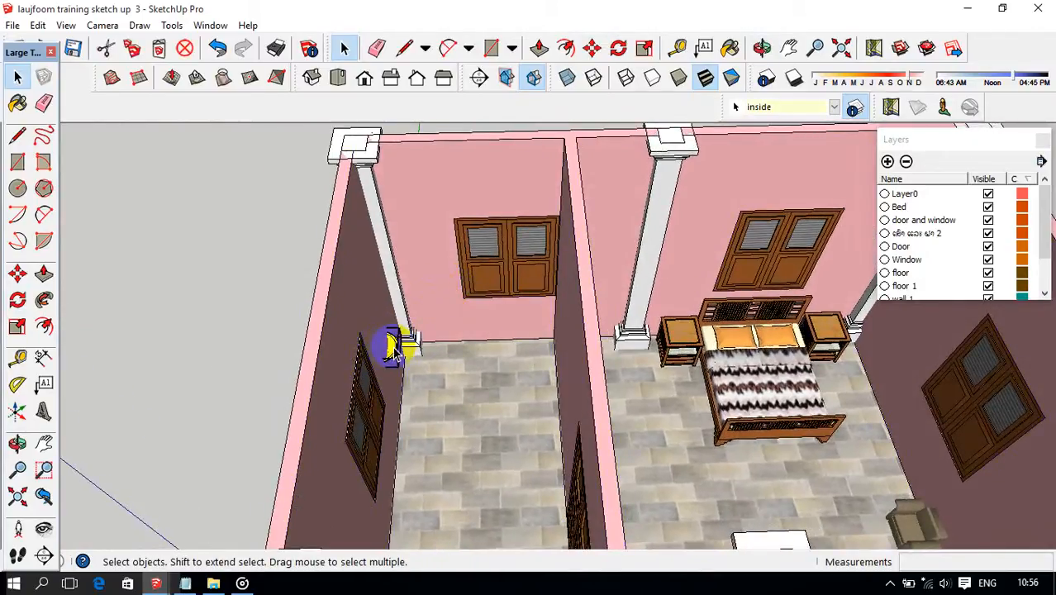
key("m")
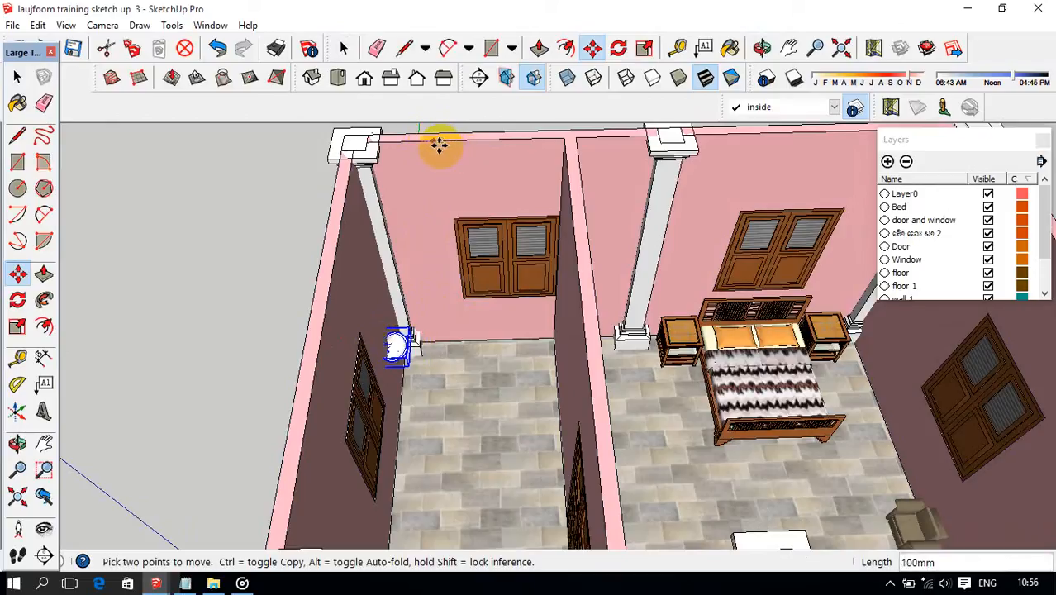
scroll(386, 346, "up", 4)
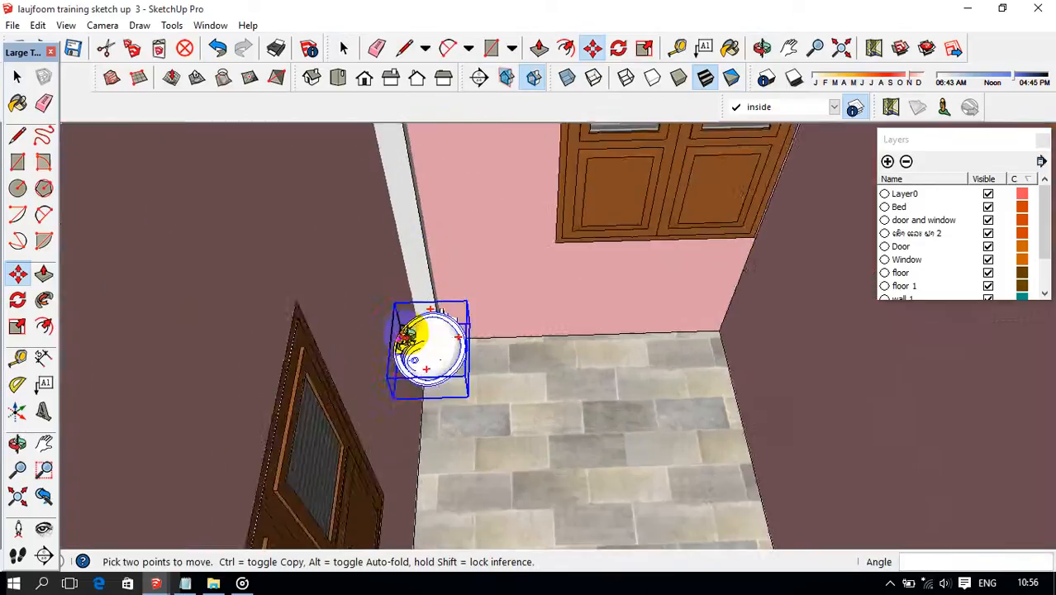
middle_click_drag(410, 337, 416, 303)
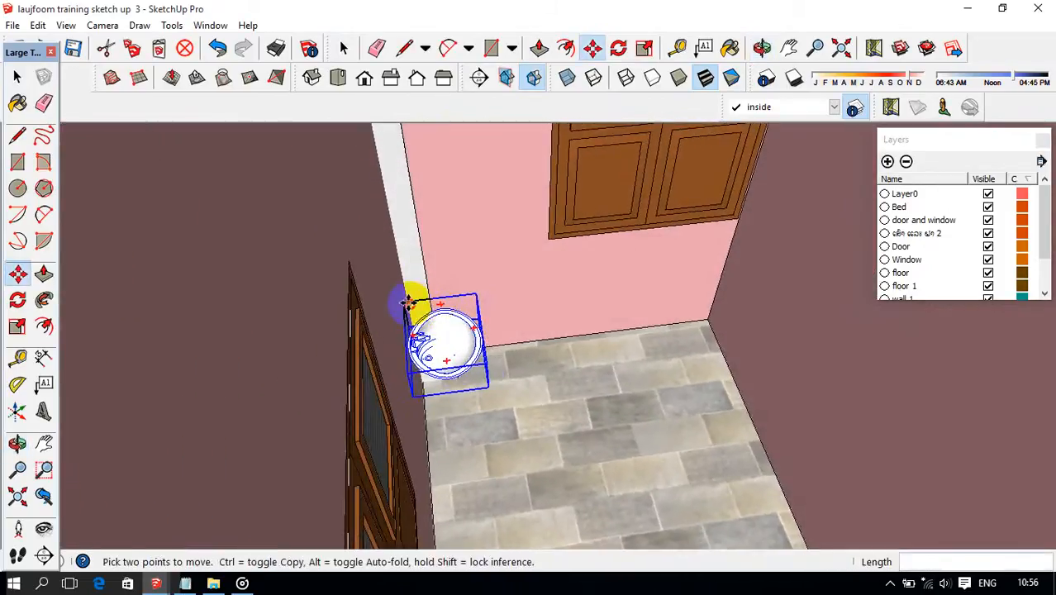
scroll(407, 304, "up", 3)
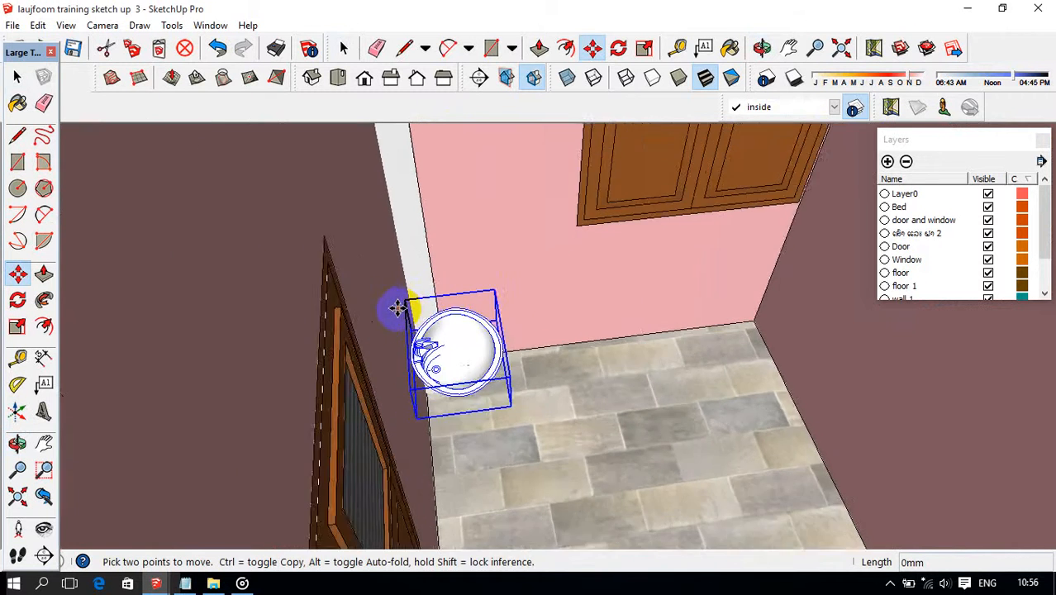
scroll(400, 297, "up", 4)
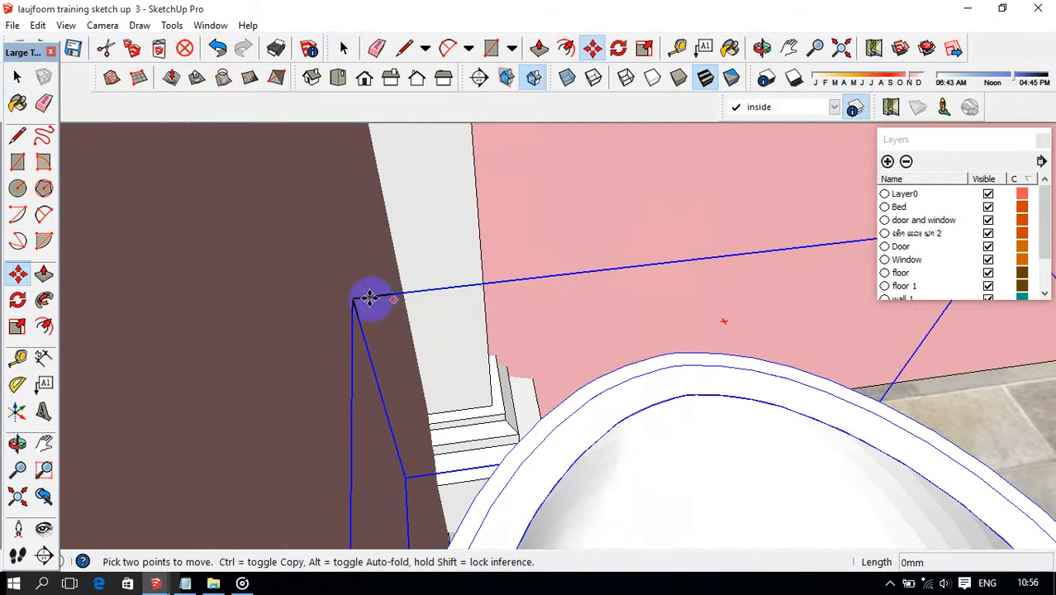
scroll(352, 295, "down", 10)
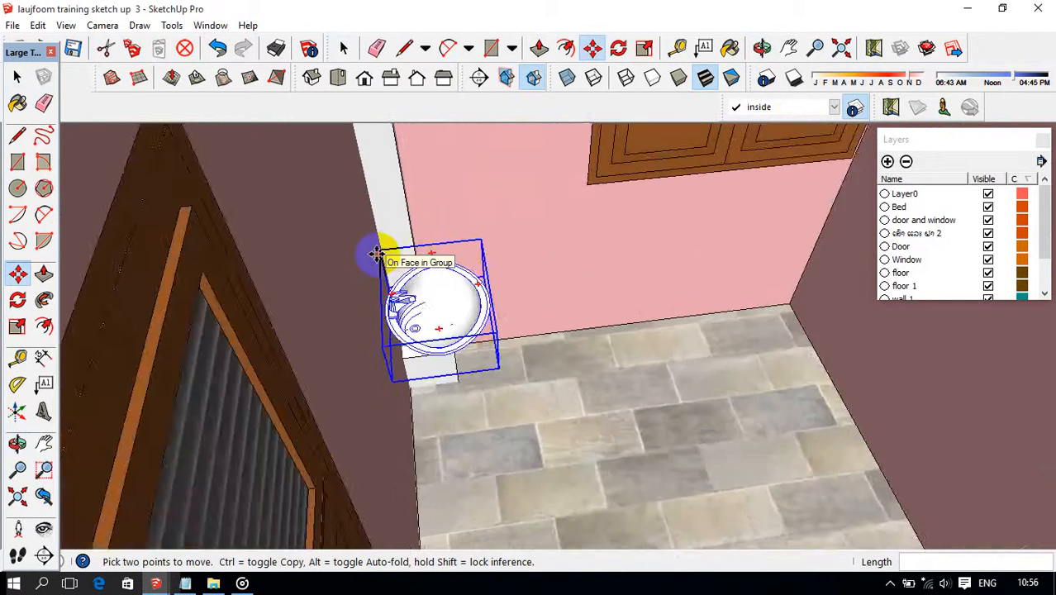
Raise the washbasin vertically to the top of the wall beside the corner column.
scroll(375, 238, "down", 3)
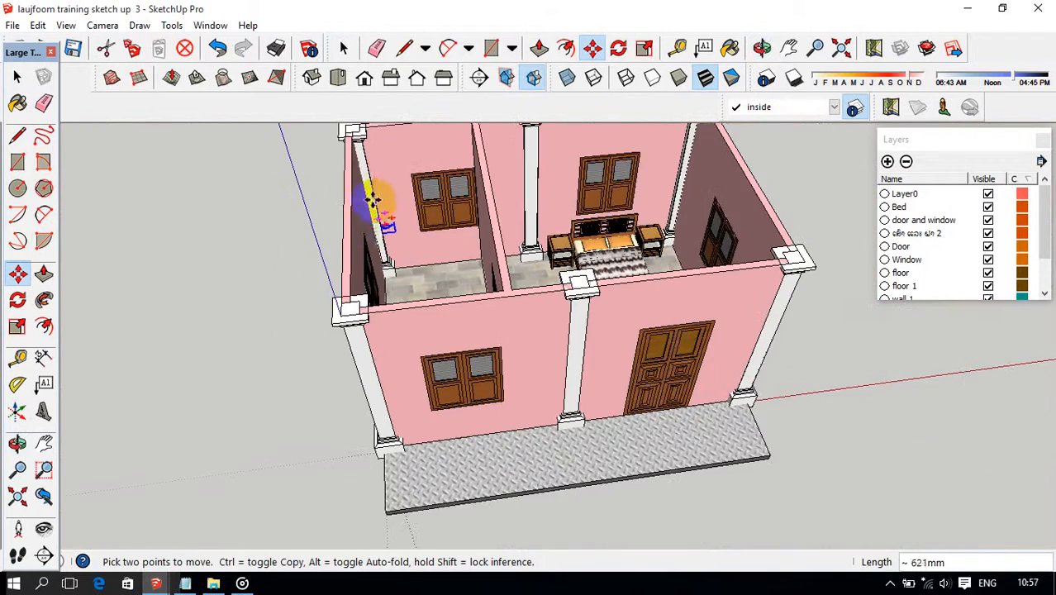
scroll(353, 151, "up", 4)
middle_click_drag(357, 149, 539, 256)
scroll(340, 291, "up", 4)
left_click(323, 258)
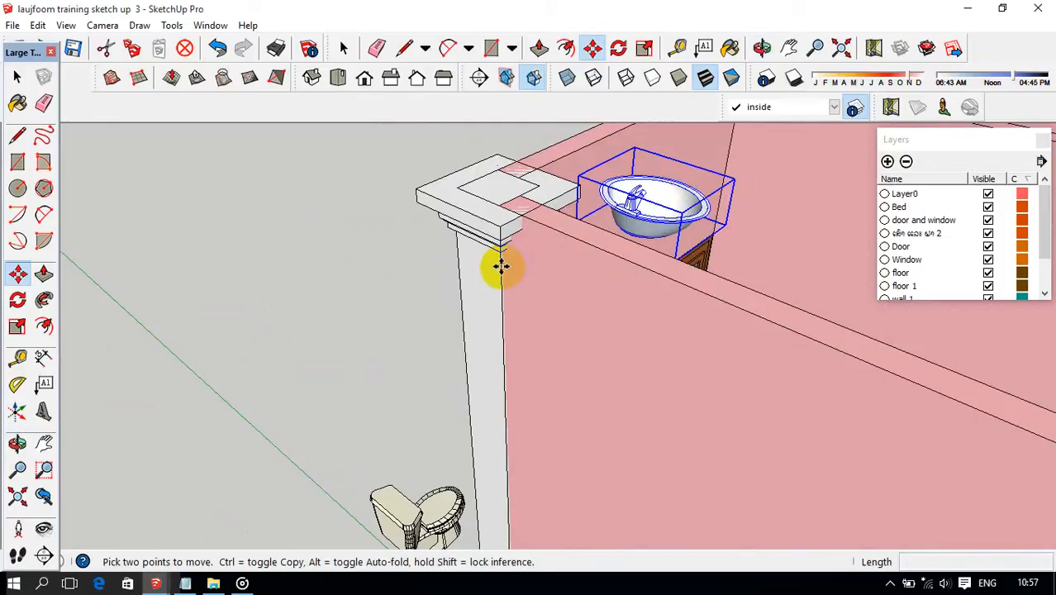
Try to lower the washbasin a short distance along the corner column's edge.
left_click(501, 266)
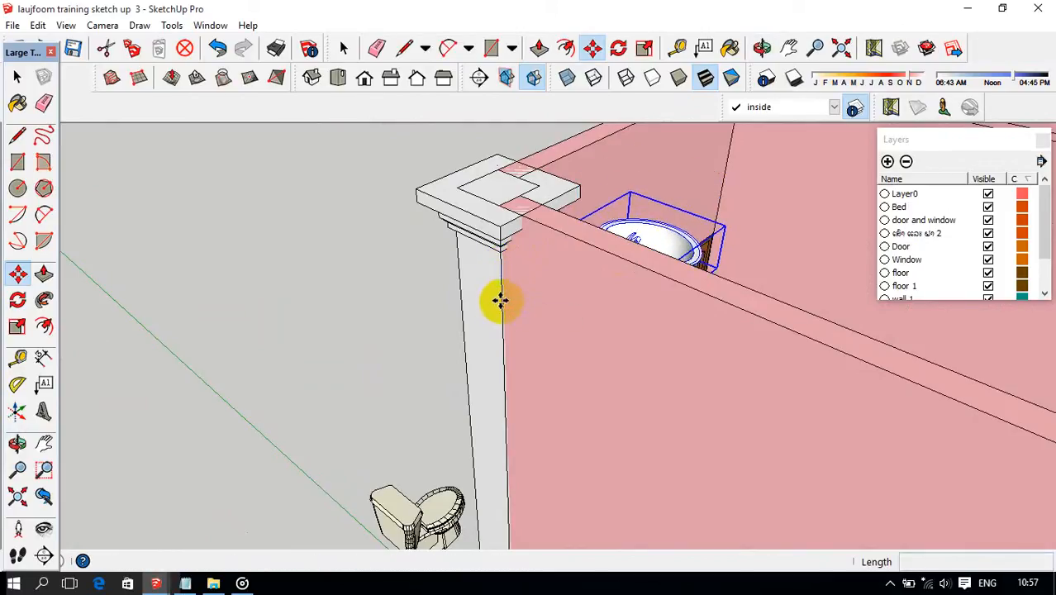
left_click(508, 259)
middle_click_drag(523, 275, 554, 276)
Measure the height of the outer wall from its top edge to the floor slab with the Tape Measure.
key("t")
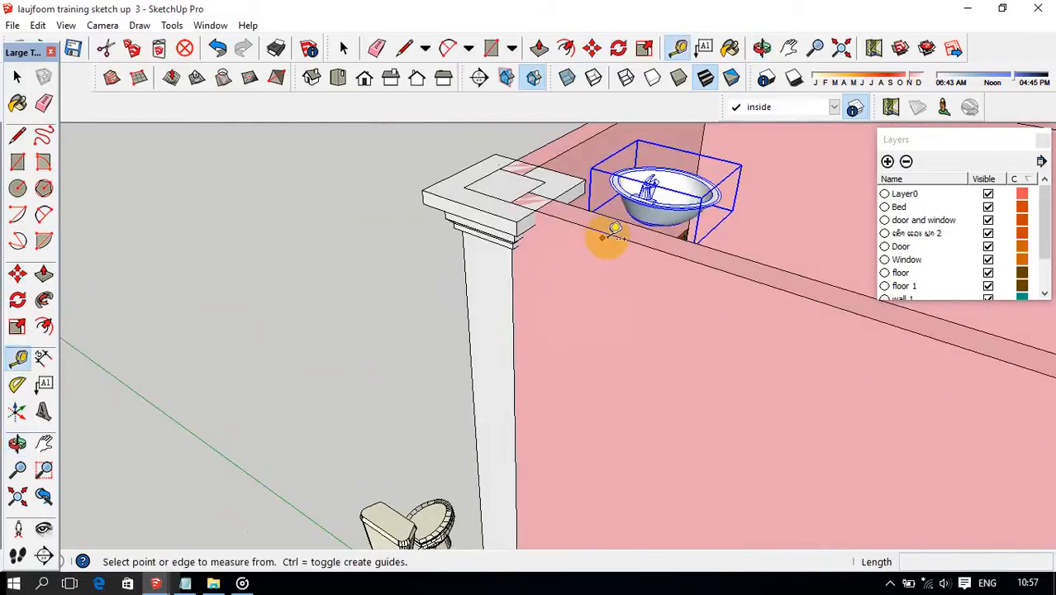
left_click(612, 237)
scroll(618, 239, "down", 4)
scroll(597, 479, "up", 4)
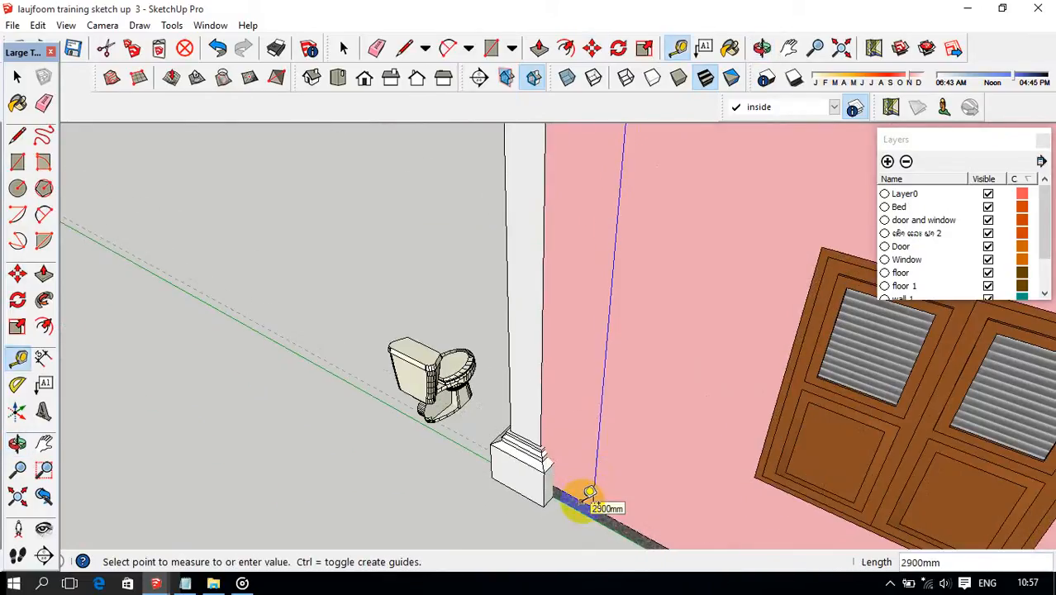
middle_click_drag(589, 493, 630, 402)
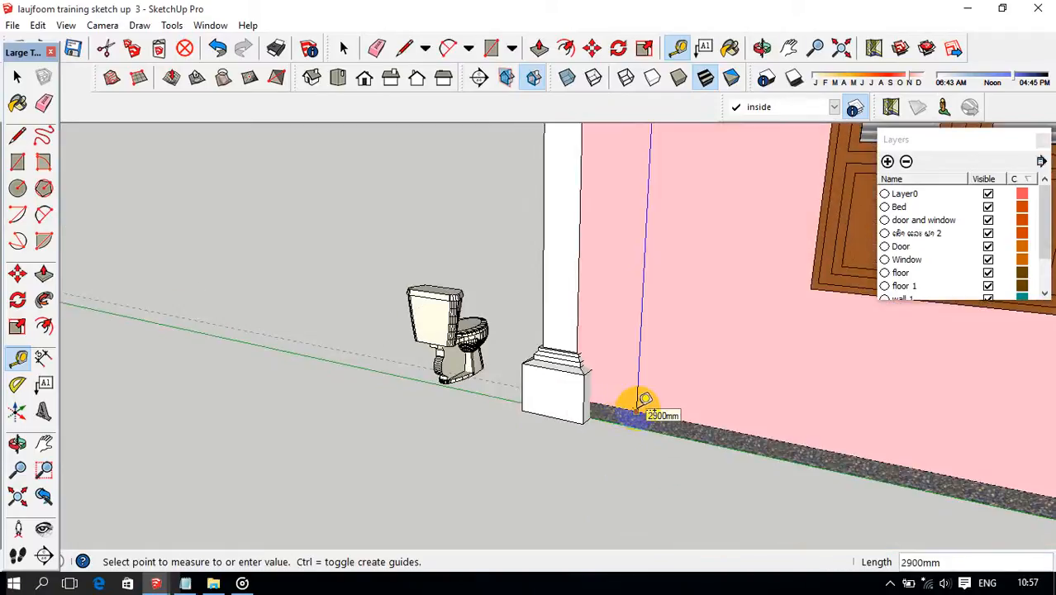
scroll(642, 402, "down", 3)
middle_click_drag(647, 397, 625, 346)
Move the washbasin 2900 mm straight down, following the vertical edge of the corner column.
key("space")
key("m")
scroll(634, 326, "up", 2)
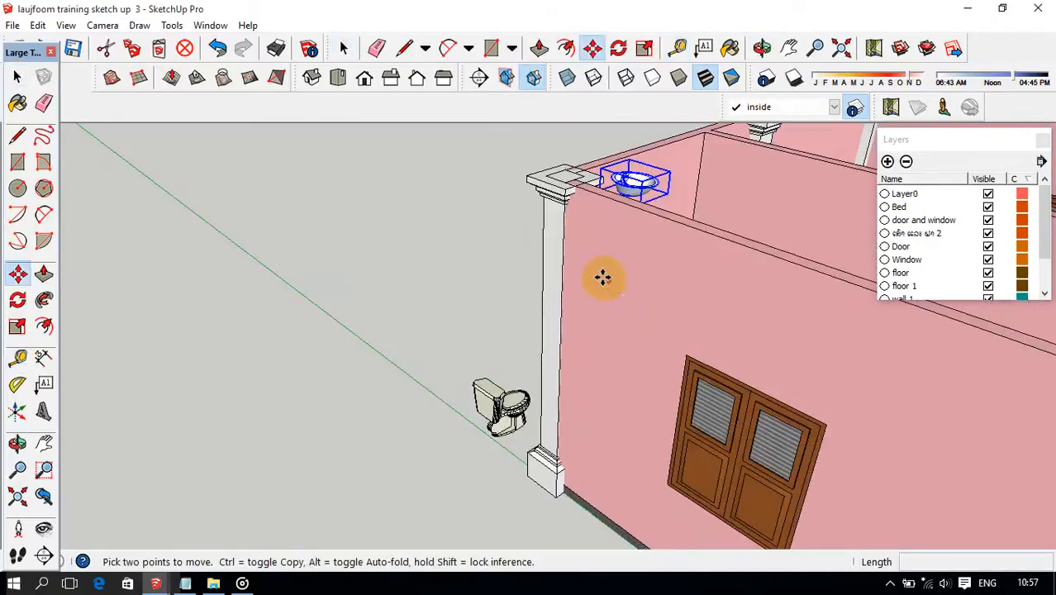
left_click(562, 230)
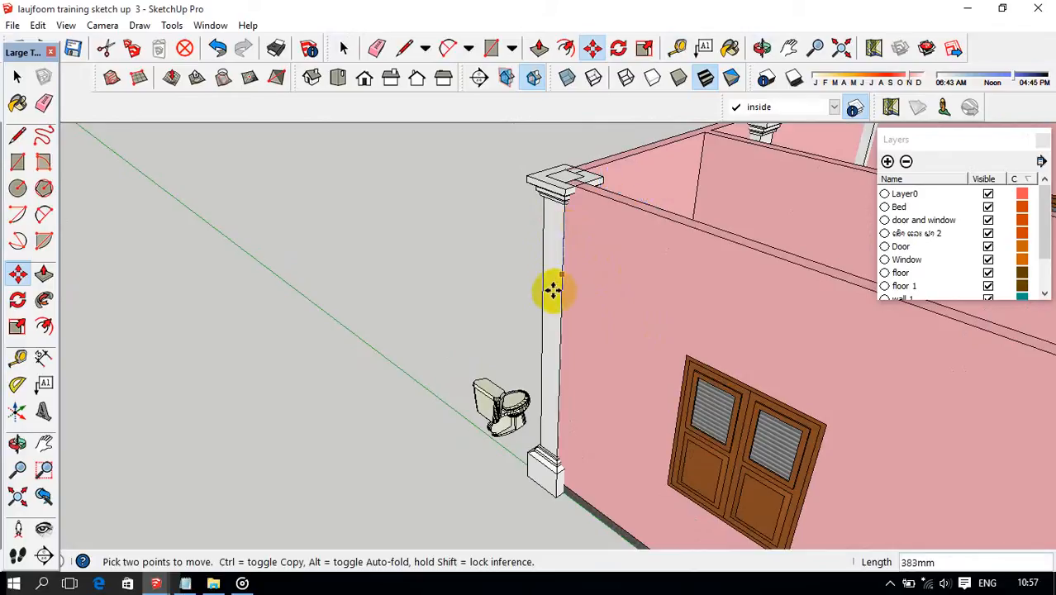
middle_click_drag(561, 341, 607, 386)
scroll(637, 368, "up", 2)
scroll(635, 218, "up", 3)
scroll(647, 189, "up", 3)
middle_click_drag(647, 187, 680, 223)
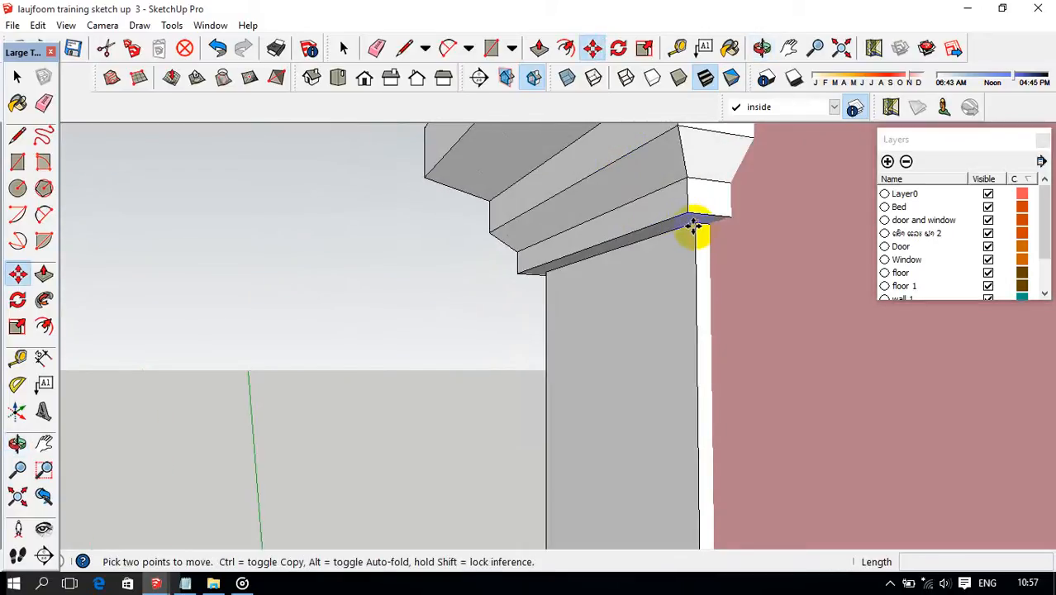
left_click(694, 228)
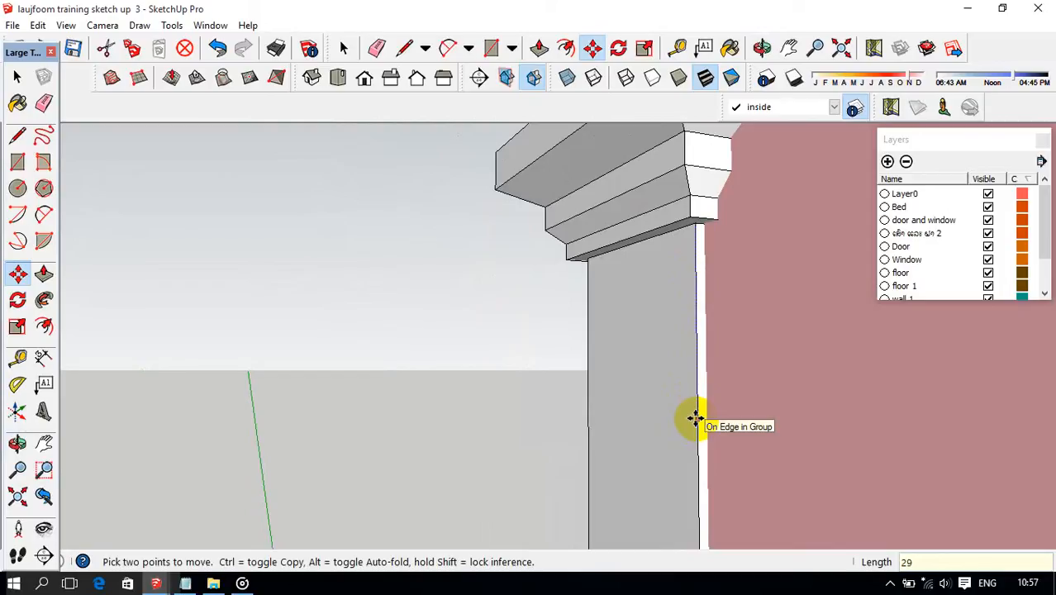
scroll(694, 418, "down", 6)
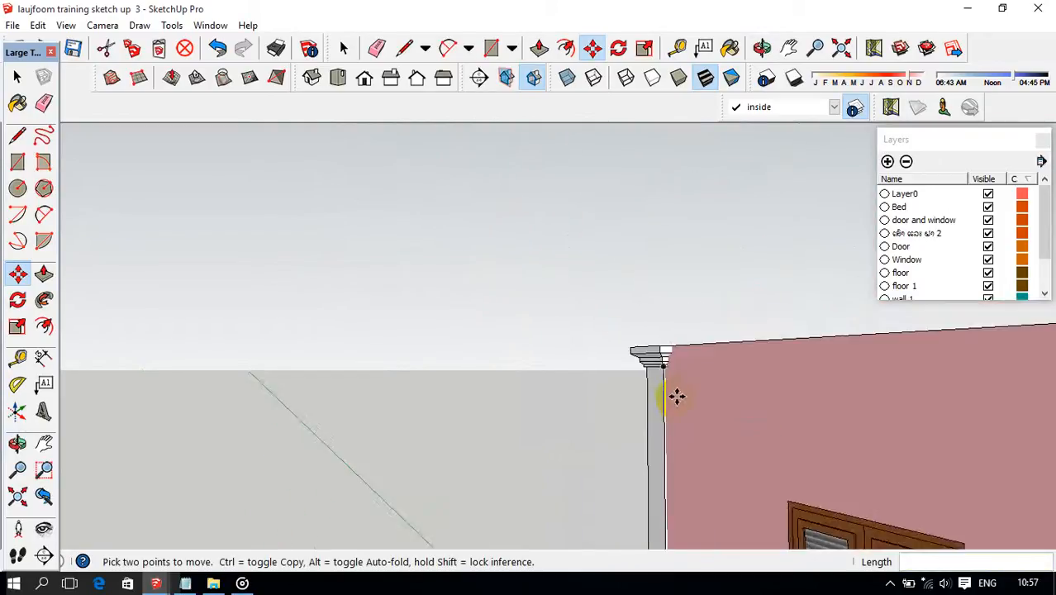
Raise the washbasin about 36 mm so its base rests on the small room's tiled floor.
mouse_move(674, 396)
middle_mouse_down()
mouse_move(775, 519)
mouse_move(830, 556)
middle_mouse_up()
mouse_move(771, 485)
middle_mouse_down()
mouse_move(662, 490)
mouse_move(580, 442)
mouse_move(584, 469)
mouse_move(632, 285)
mouse_move(584, 448)
mouse_move(667, 317)
middle_mouse_up()
scroll(666, 317, "up", 8)
middle_click_drag(580, 299, 422, 246)
scroll(559, 283, "up", 3)
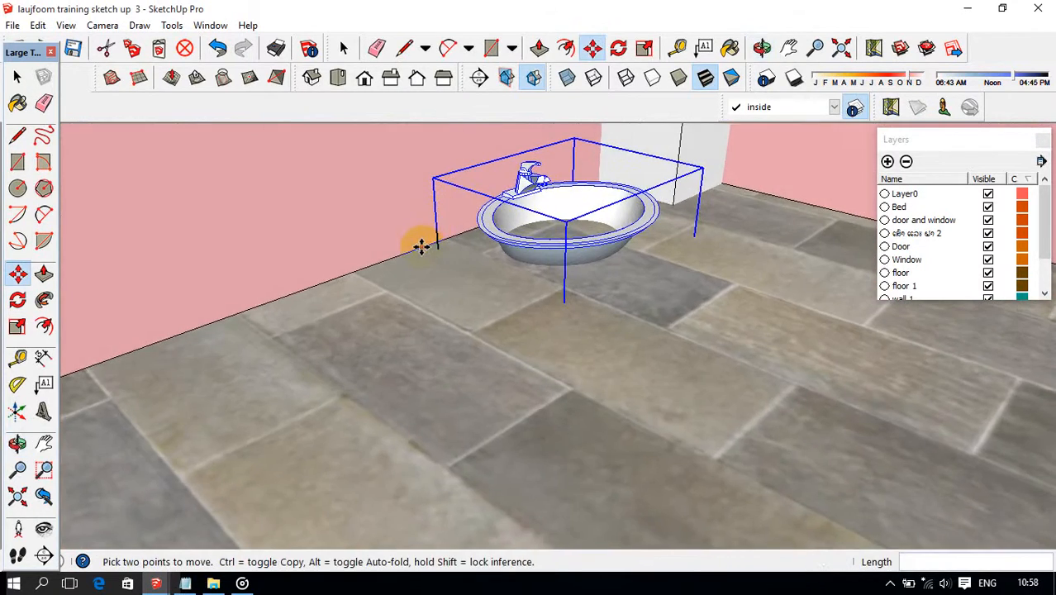
left_click(422, 244)
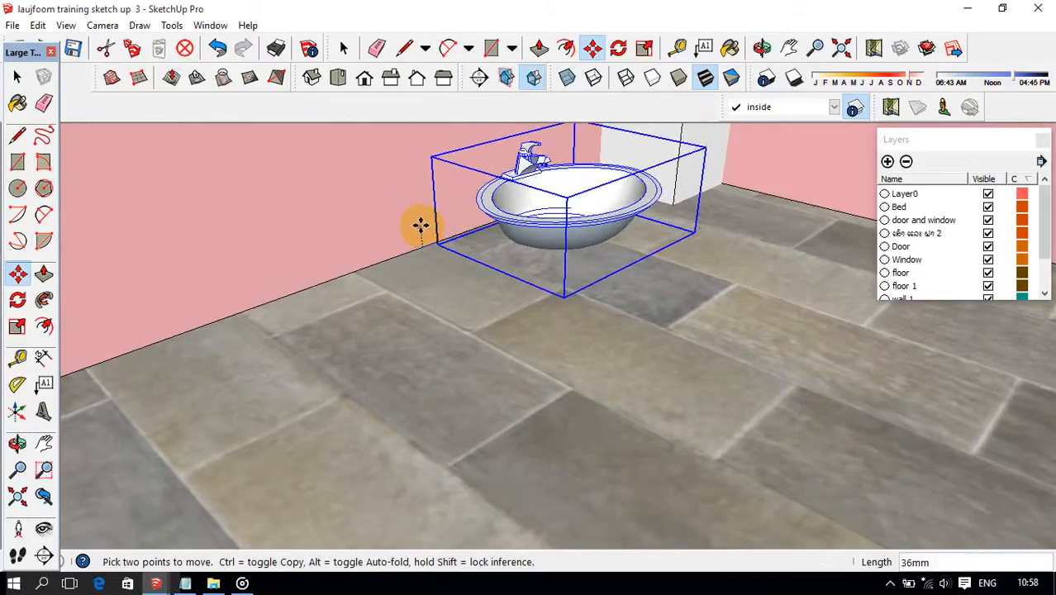
Hide the wall 1, Window and Door layers.
middle_click_drag(490, 239, 511, 227)
scroll(513, 227, "down", 2)
middle_click(537, 238)
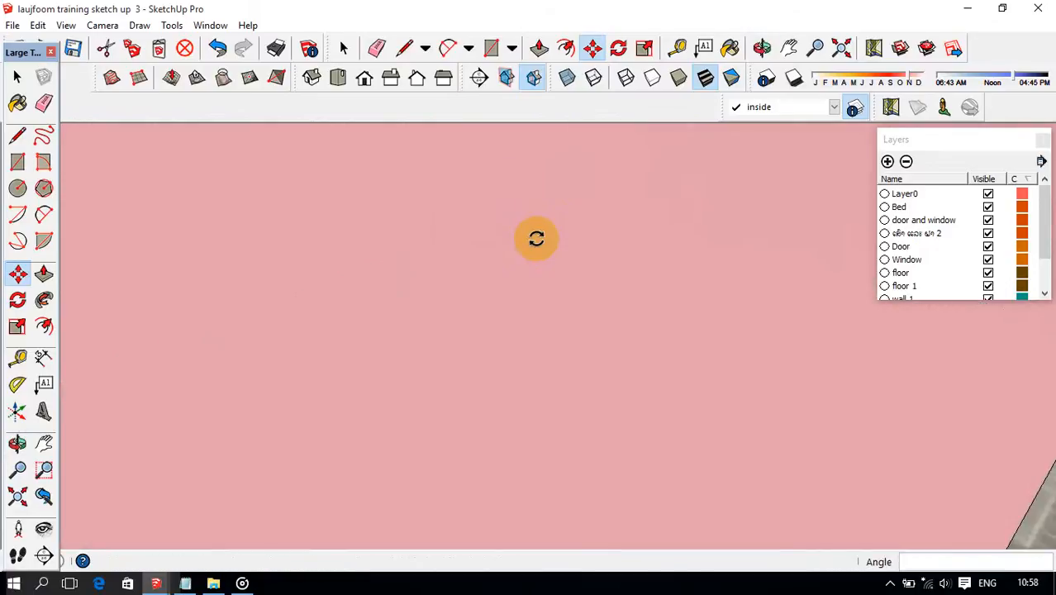
scroll(537, 237, "up", 3)
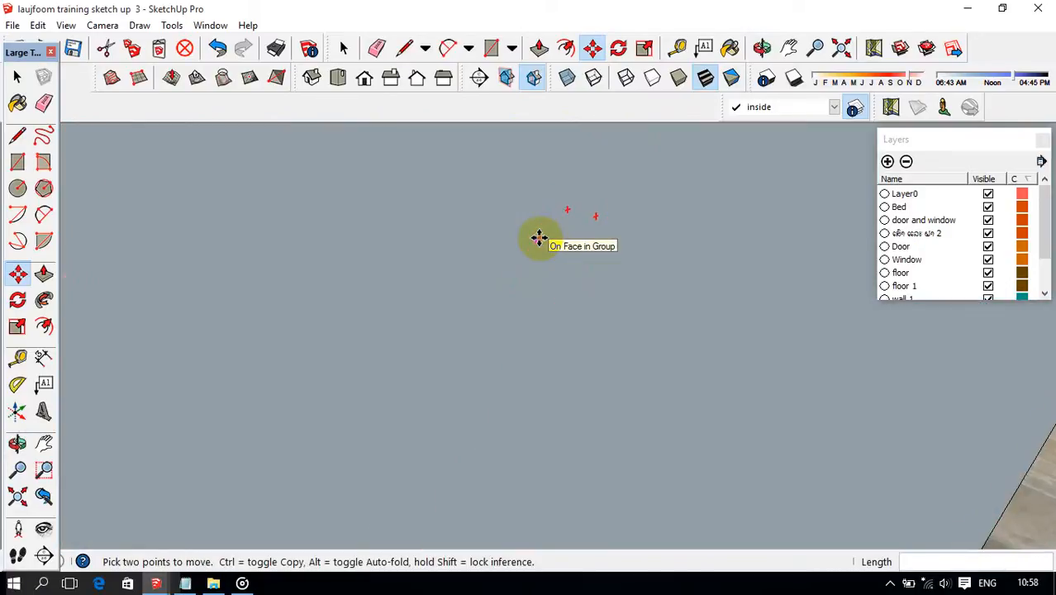
scroll(983, 273, "down", 1)
left_click(988, 260)
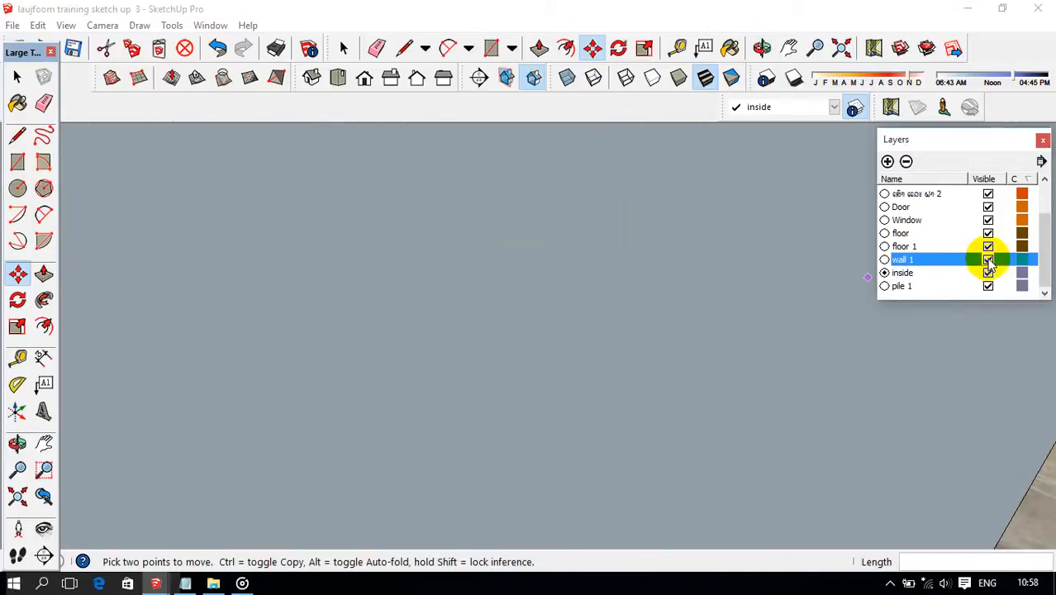
scroll(719, 249, "up", 3)
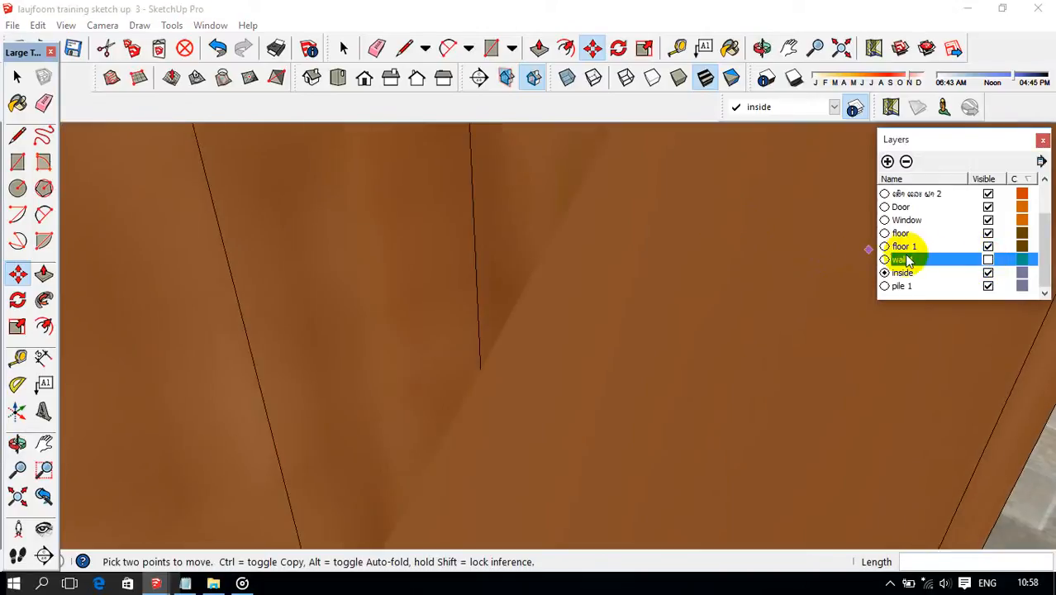
left_click(987, 223)
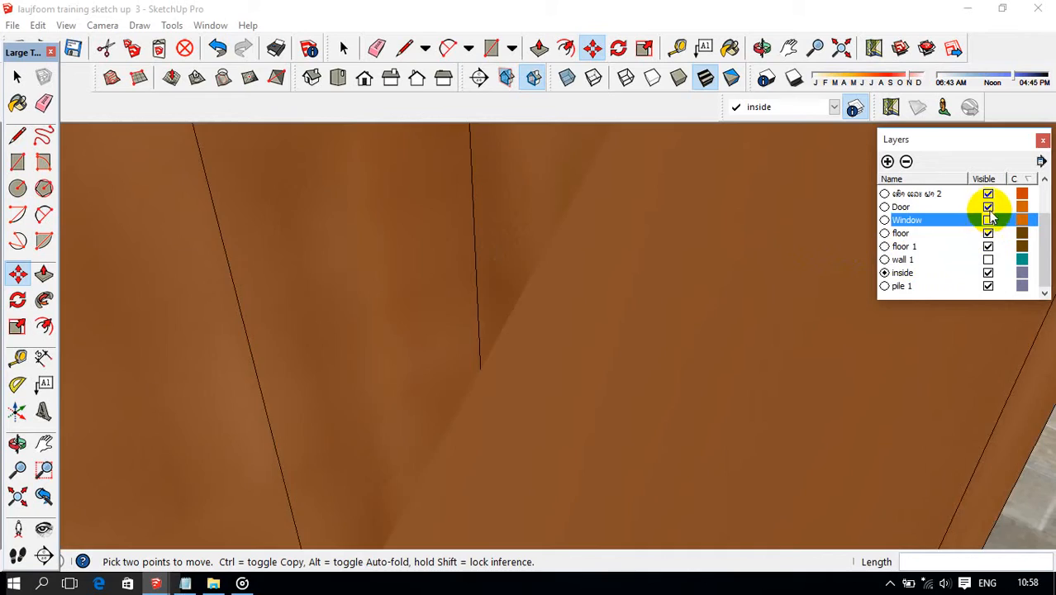
left_click(988, 206)
left_click(988, 207)
scroll(795, 246, "down", 3)
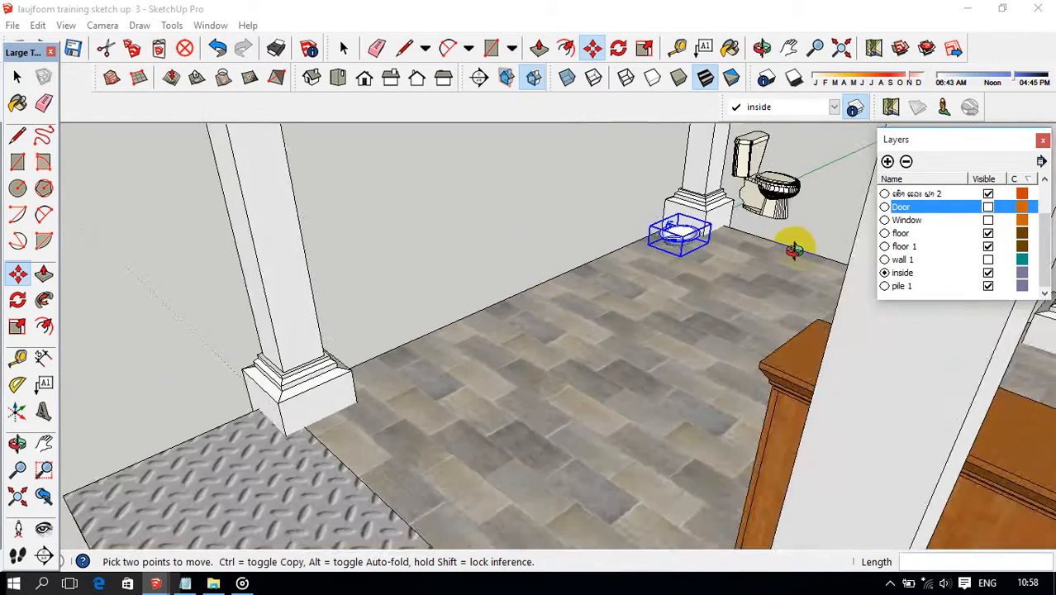
Move the washbasin about 2690 mm along the tiled floor's edge to the column at the opposite end.
middle_click_drag(795, 249, 948, 409)
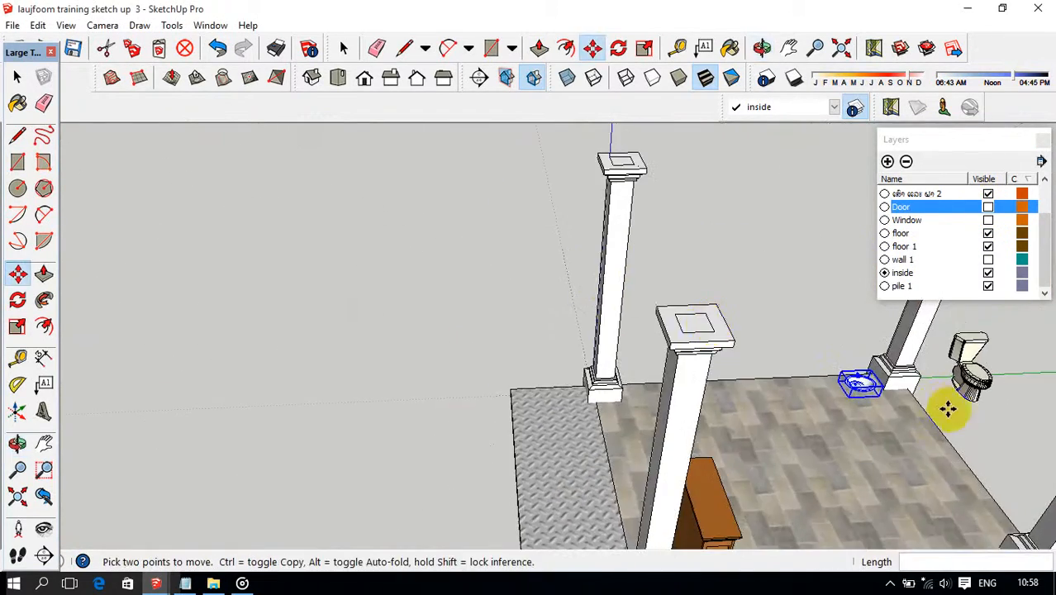
scroll(926, 407, "up", 3)
scroll(825, 384, "up", 2)
middle_click_drag(823, 385, 783, 402)
scroll(770, 409, "up", 2)
scroll(768, 390, "down", 2)
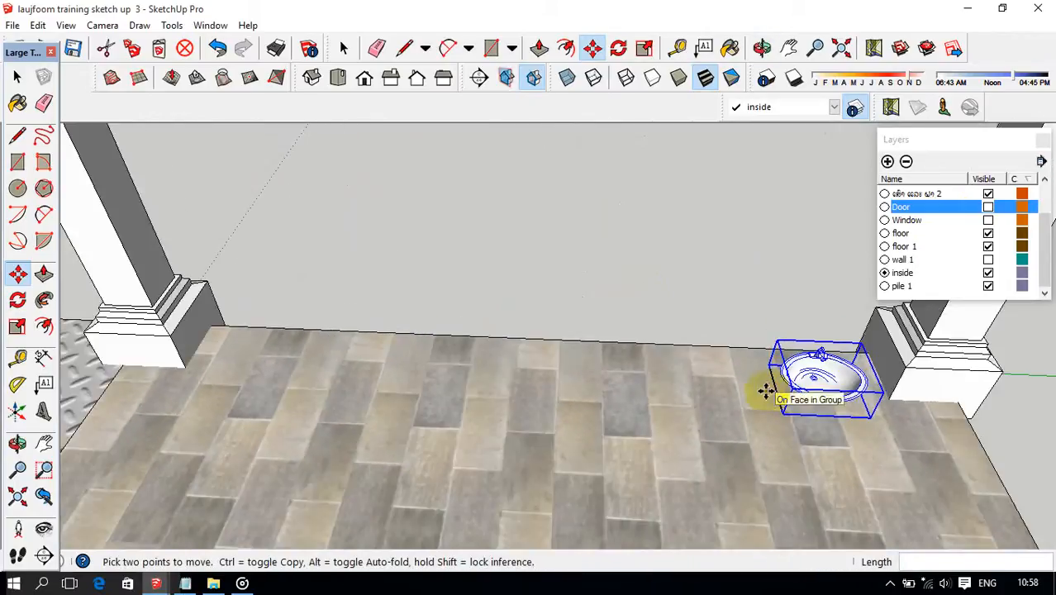
scroll(783, 371, "up", 2)
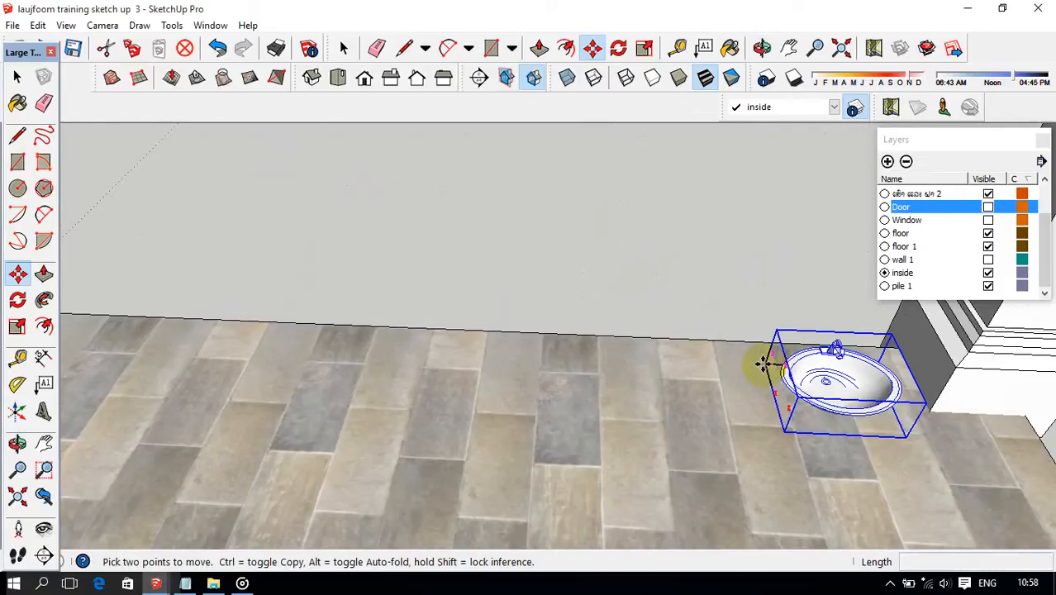
scroll(733, 360, "down", 3)
left_click(733, 360)
scroll(236, 334, "up", 2)
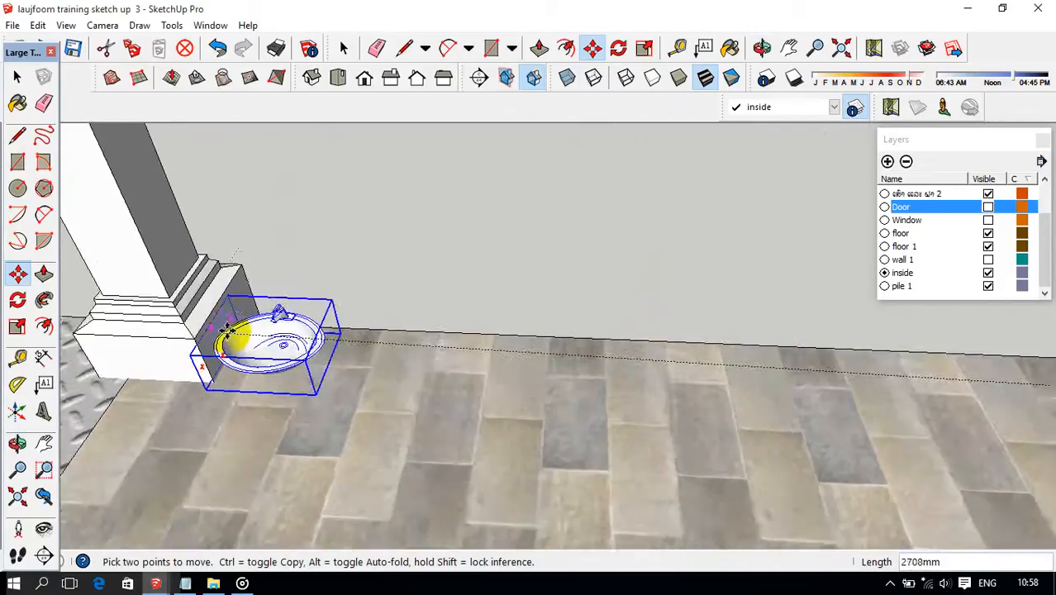
scroll(235, 335, "up", 2)
middle_click_drag(229, 337, 272, 355)
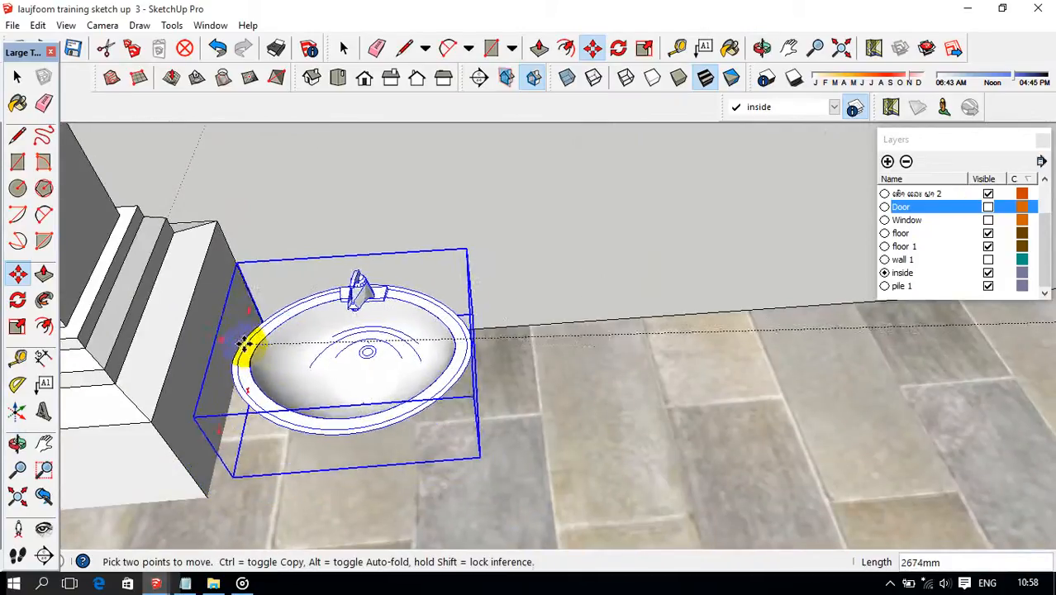
middle_click_drag(245, 348, 266, 377)
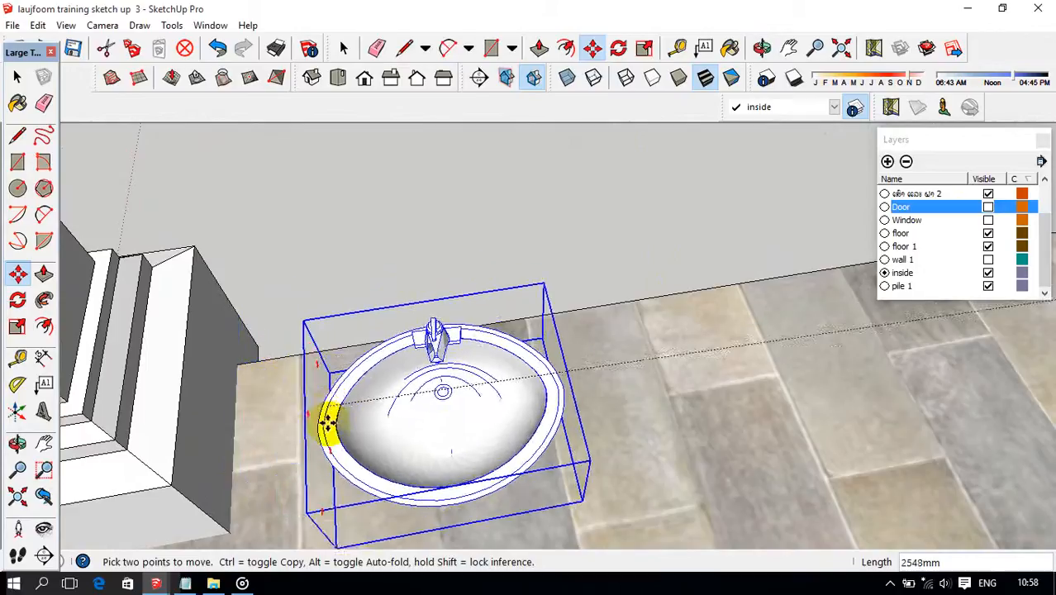
scroll(328, 419, "down", 2)
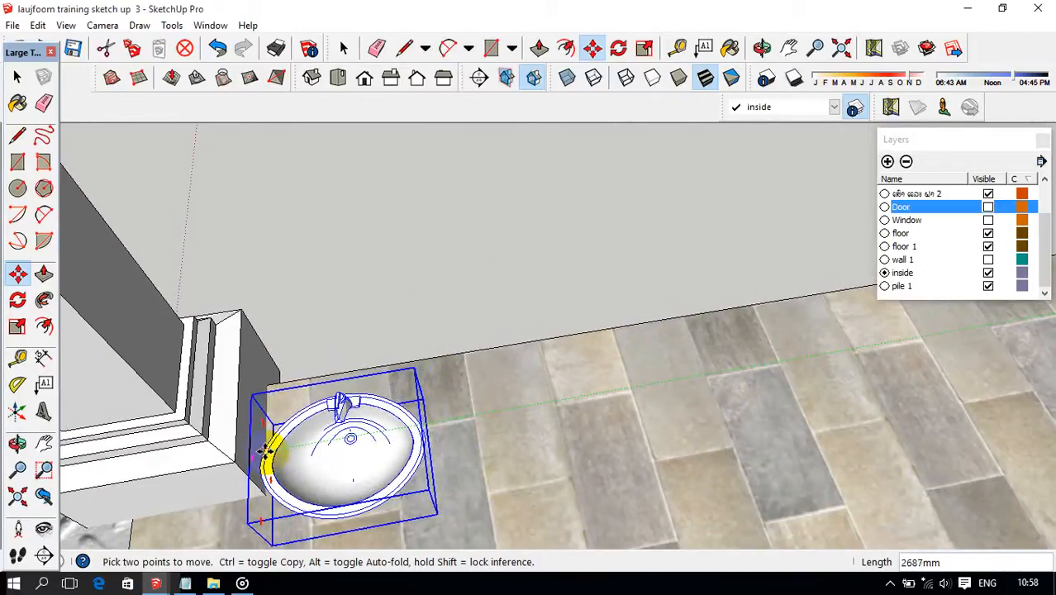
Shift the washbasin so the back of its base lines up with the tiled floor's outer edge beside the column.
scroll(272, 427, "up", 2)
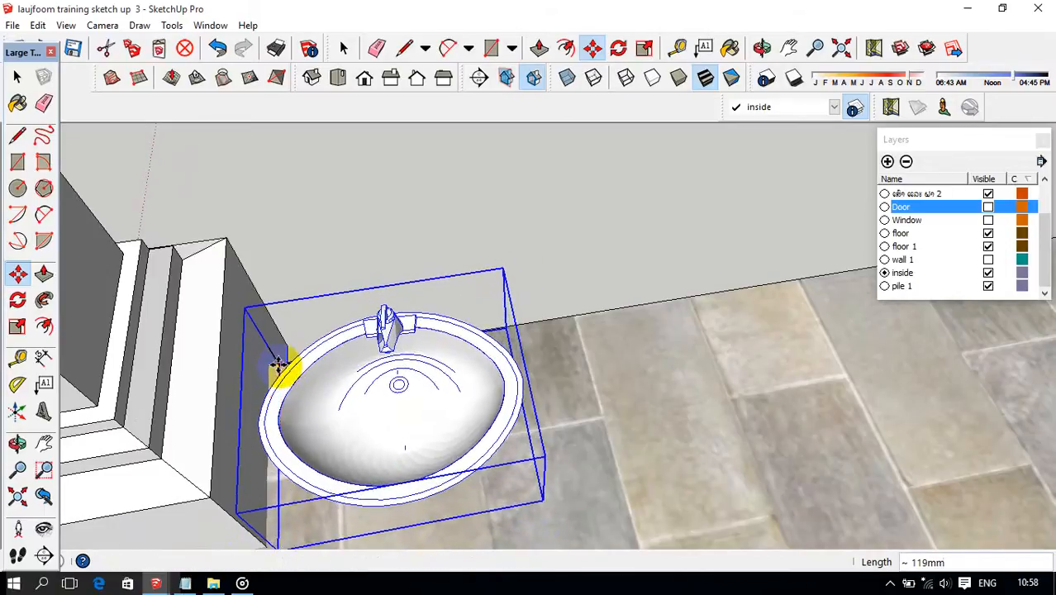
scroll(279, 363, "up", 4)
scroll(293, 366, "up", 3)
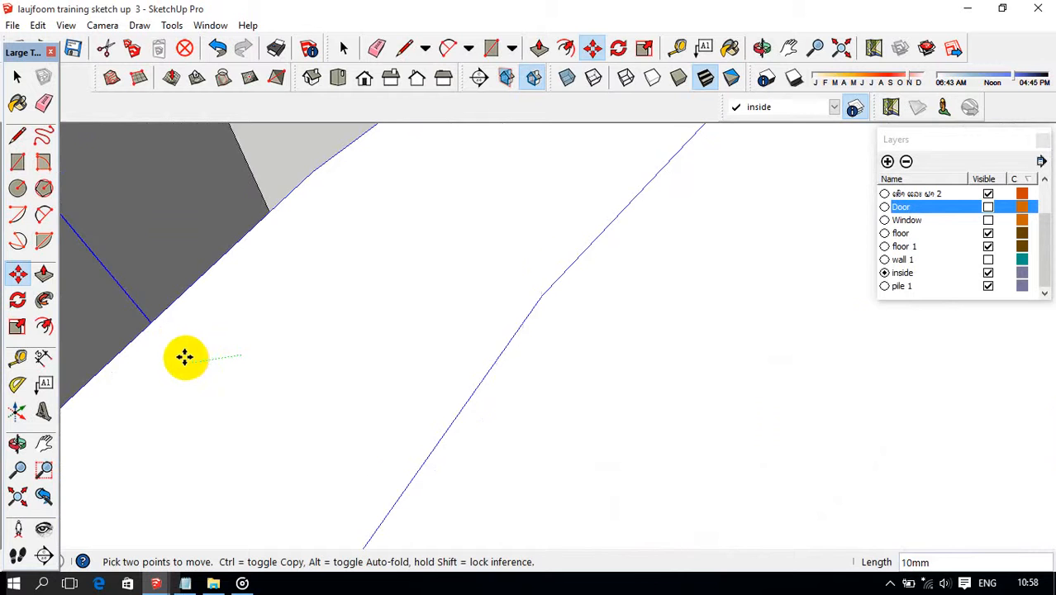
scroll(240, 355, "down", 1)
mouse_move(270, 356)
middle_mouse_down()
mouse_move(672, 395)
mouse_move(342, 381)
mouse_move(342, 373)
middle_mouse_up()
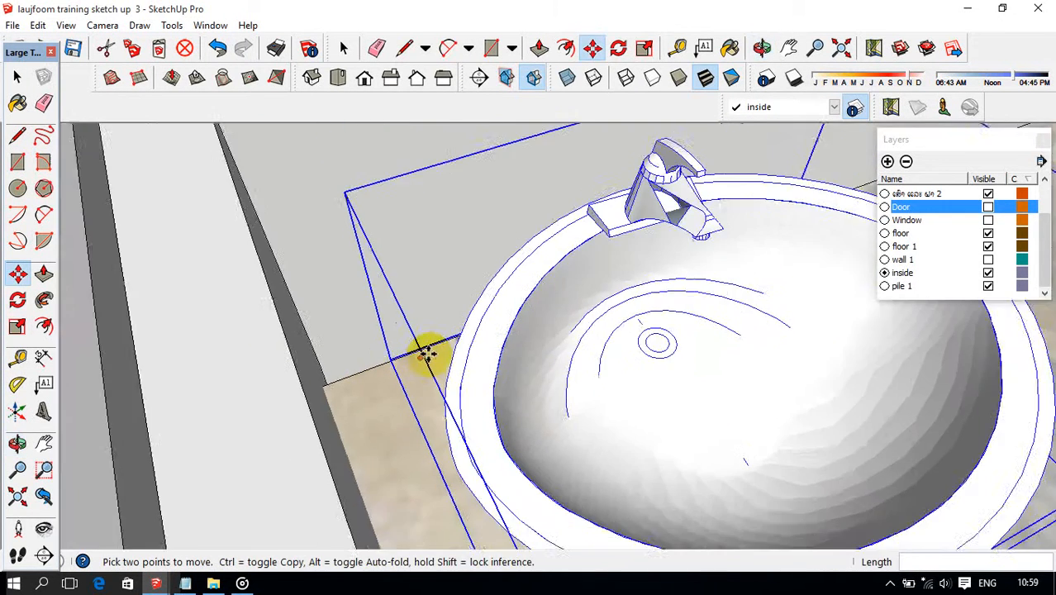
Move the washbasin by its lower back corner to the floor slab's corner at the column base.
scroll(396, 342, "down", 5)
middle_click_drag(395, 342, 698, 396)
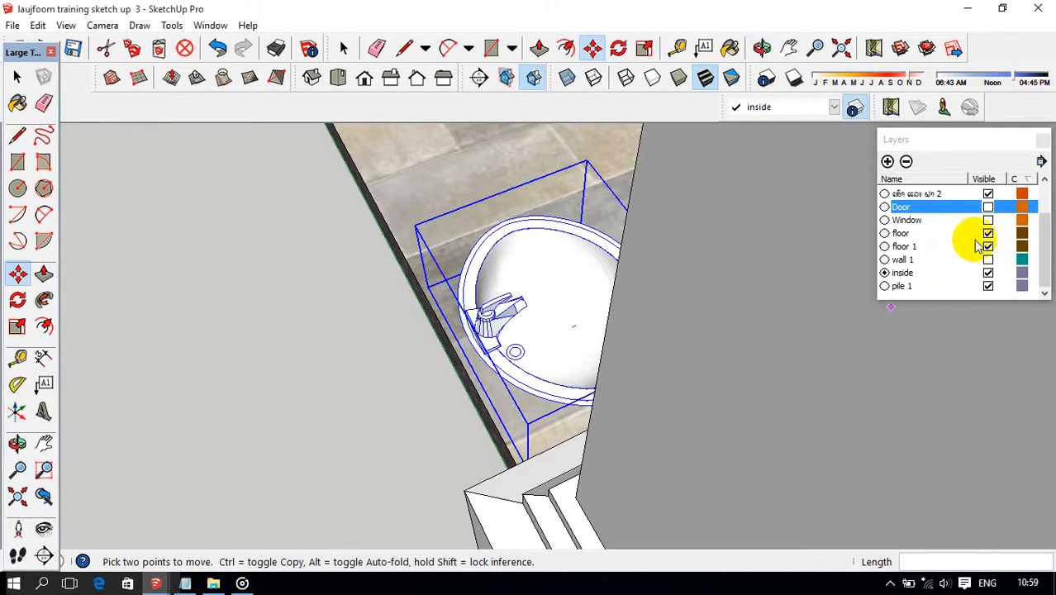
middle_click_drag(734, 288, 903, 285)
scroll(511, 410, "down", 3)
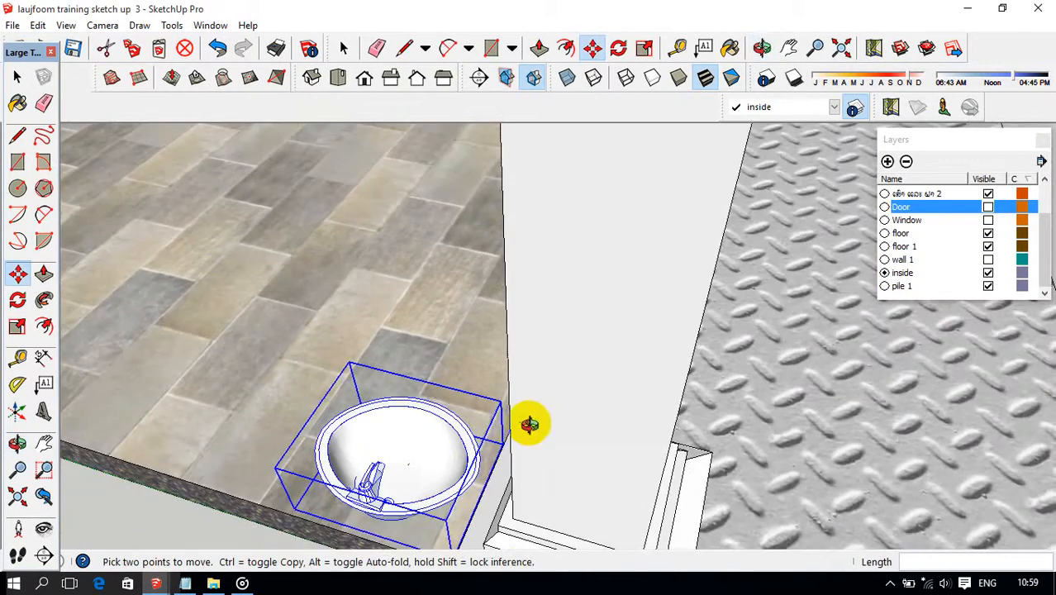
middle_click_drag(528, 423, 502, 490)
scroll(583, 401, "up", 10)
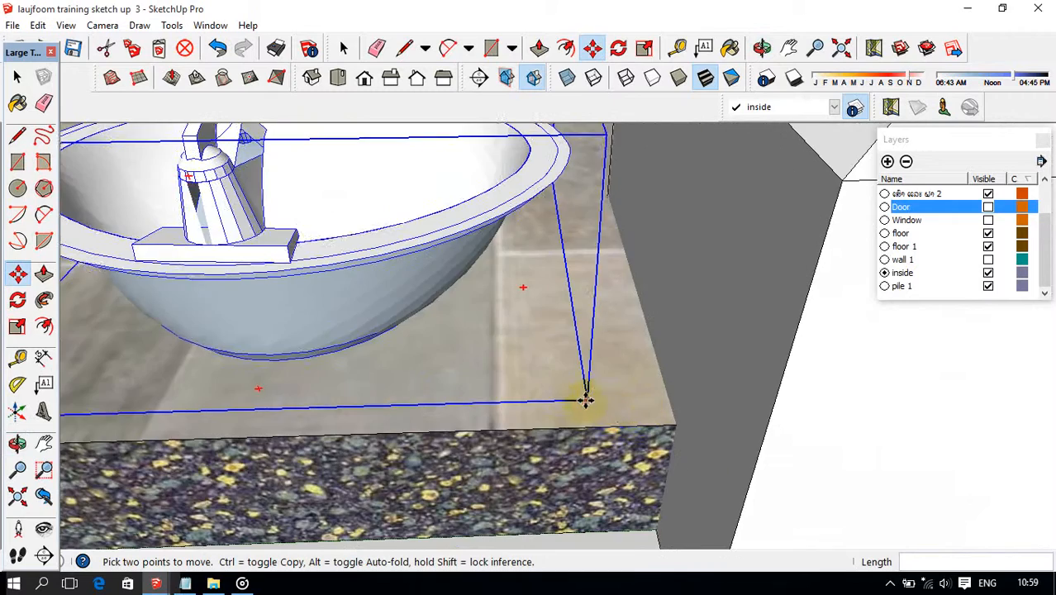
left_click(585, 401)
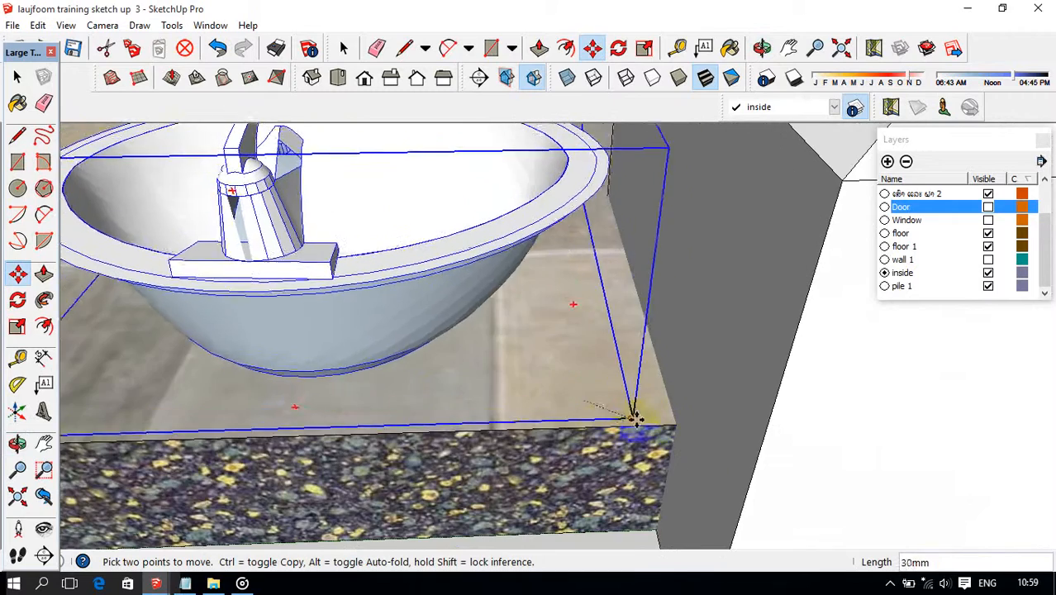
left_click(671, 421)
Move the washbasin 105 mm inward, perpendicular to the floor's outer edge.
middle_click_drag(656, 422, 698, 382)
left_click(742, 303)
left_click(702, 384)
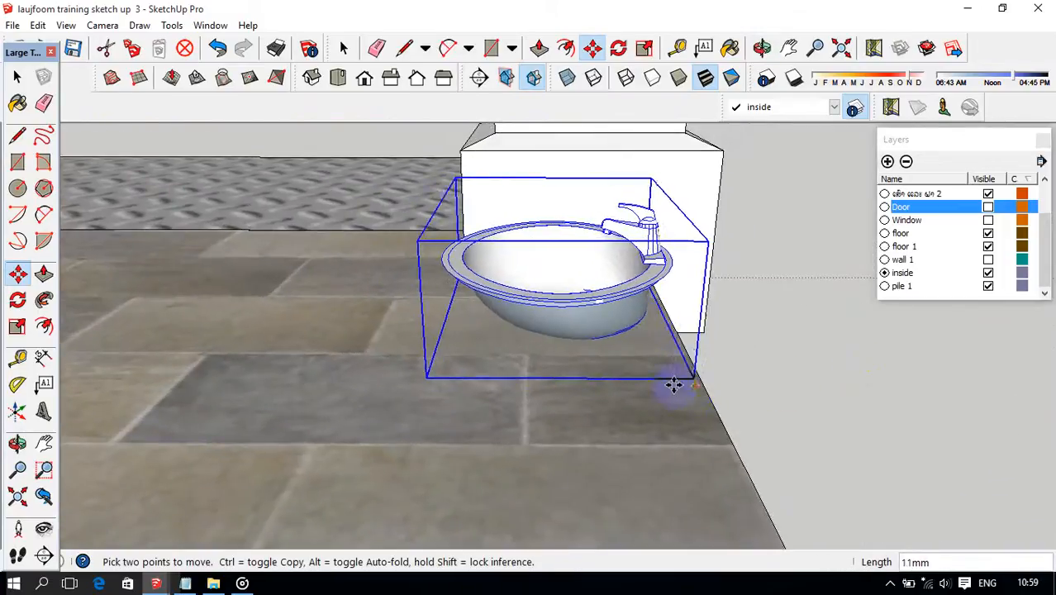
type("105")
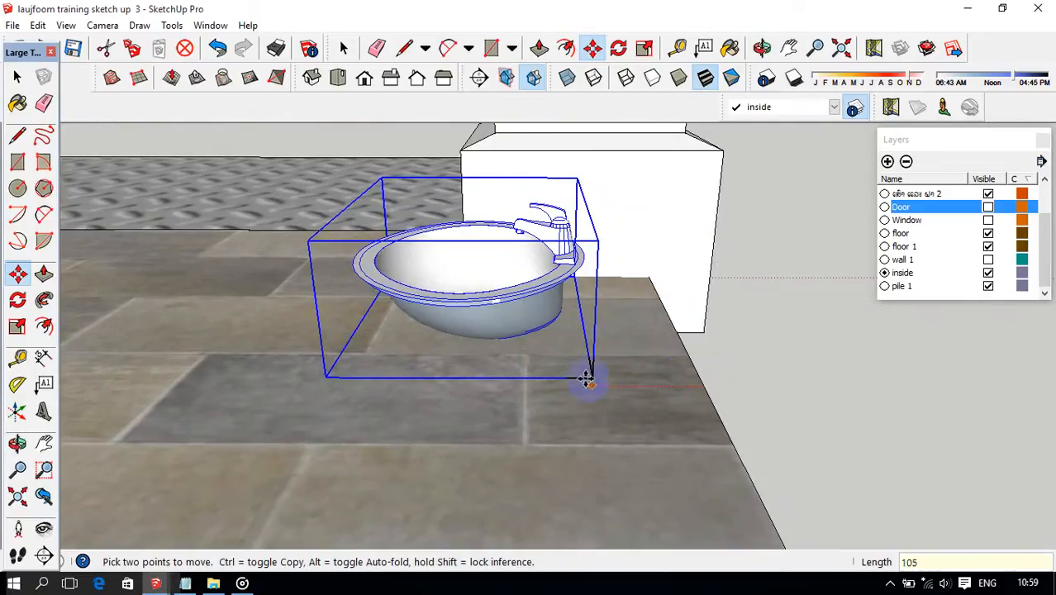
key("Return")
Try to raise the washbasin 100 mm along the vertical edge of the column base.
scroll(583, 379, "down", 3)
middle_click_drag(578, 378, 417, 398)
scroll(417, 399, "up", 3)
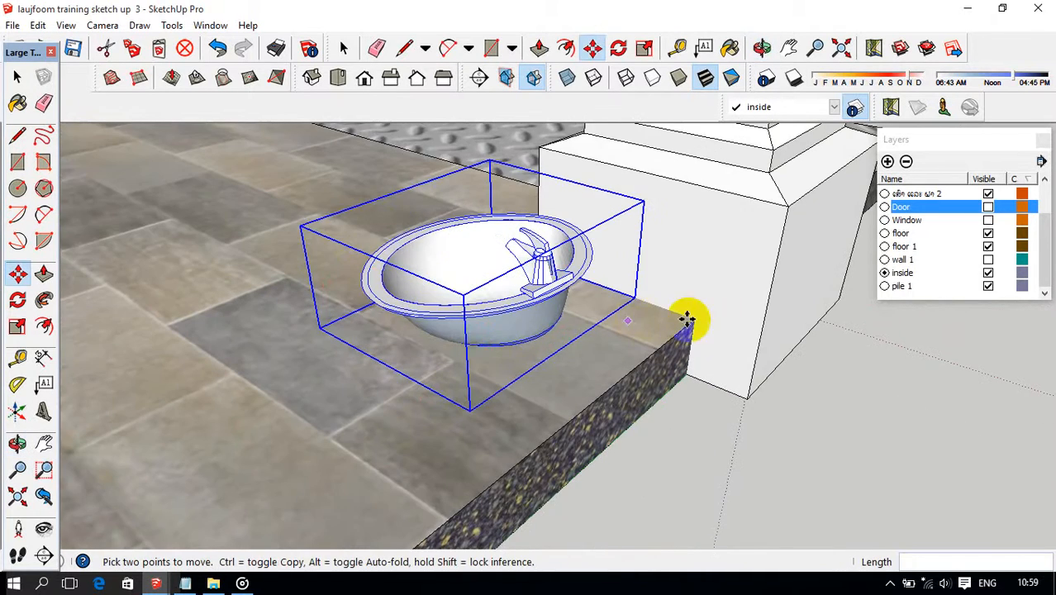
left_click(746, 397)
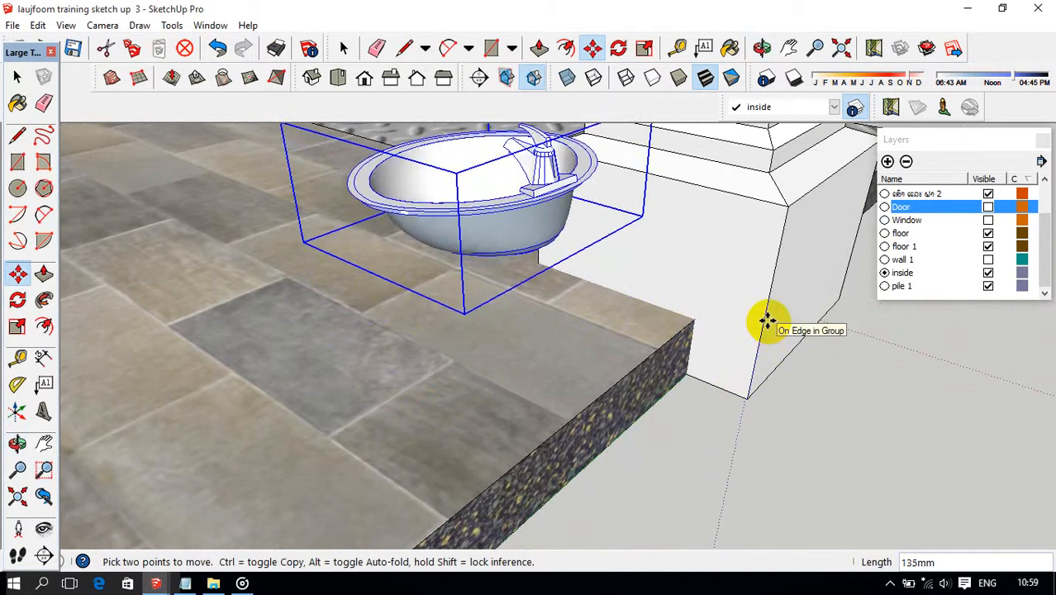
key("Return")
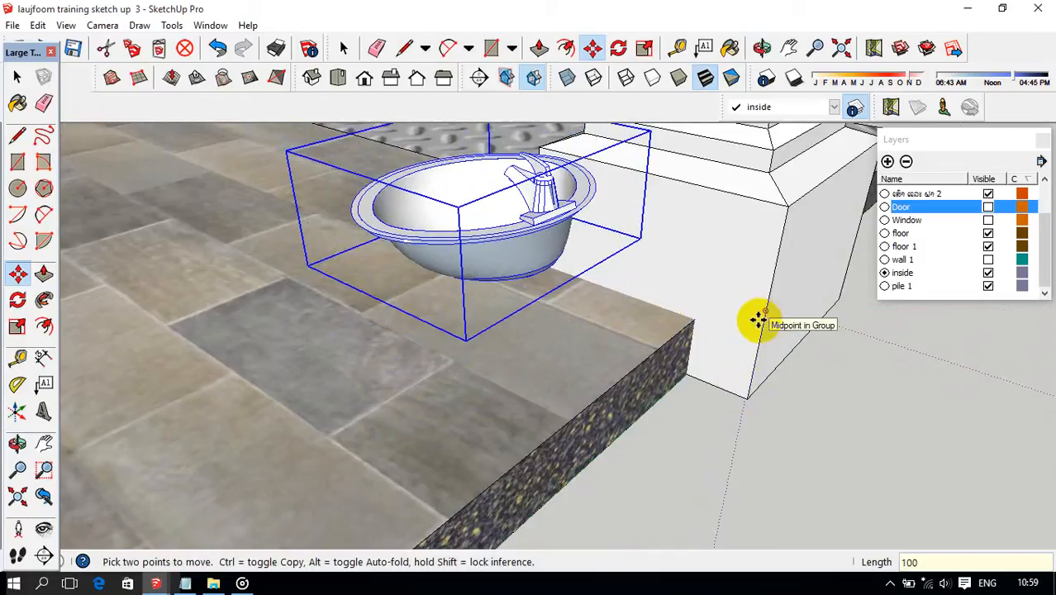
key("ctrl+z")
Raise the washbasin straight up above the floor, following the vertical edge of the column base.
left_click(748, 395)
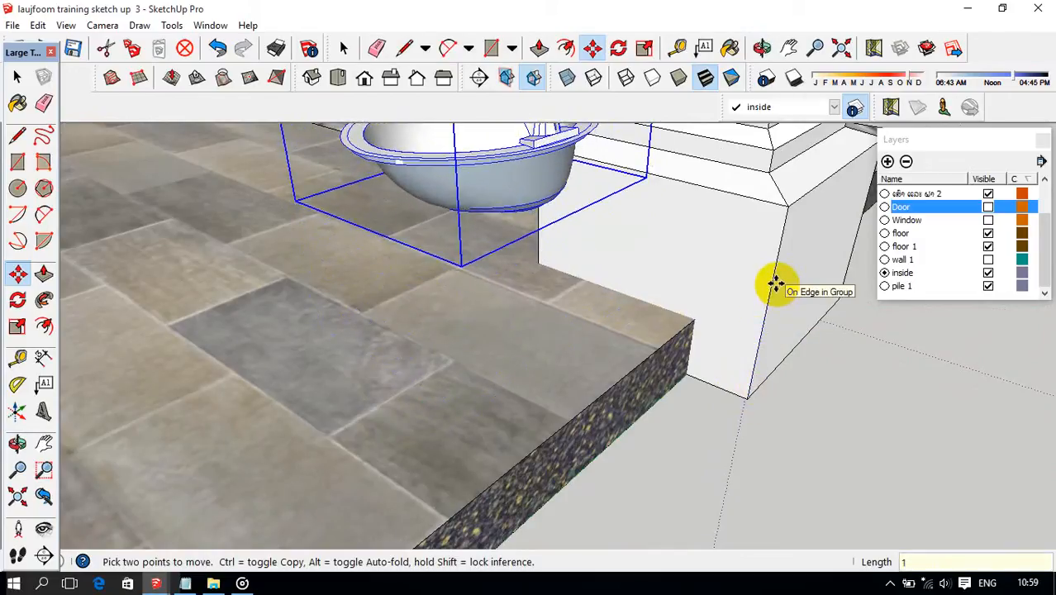
middle_click_drag(775, 283, 570, 378)
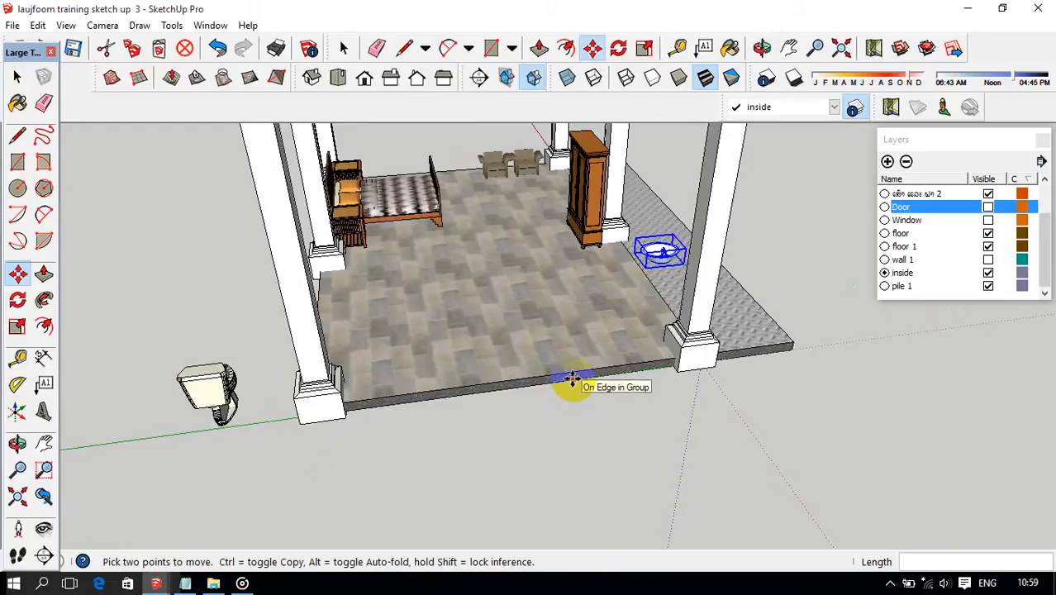
Move the raised washbasin 100 mm parallel to the floor's outer edge, away from the corner column.
middle_click_drag(572, 378, 600, 358)
scroll(602, 358, "up", 2)
left_click(597, 355)
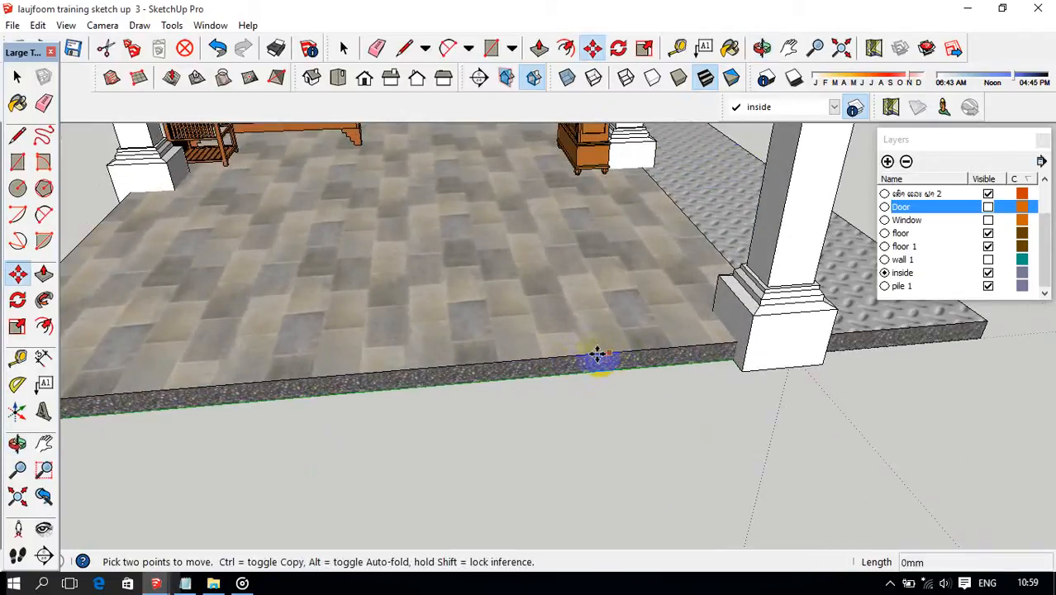
scroll(554, 358, "down", 1)
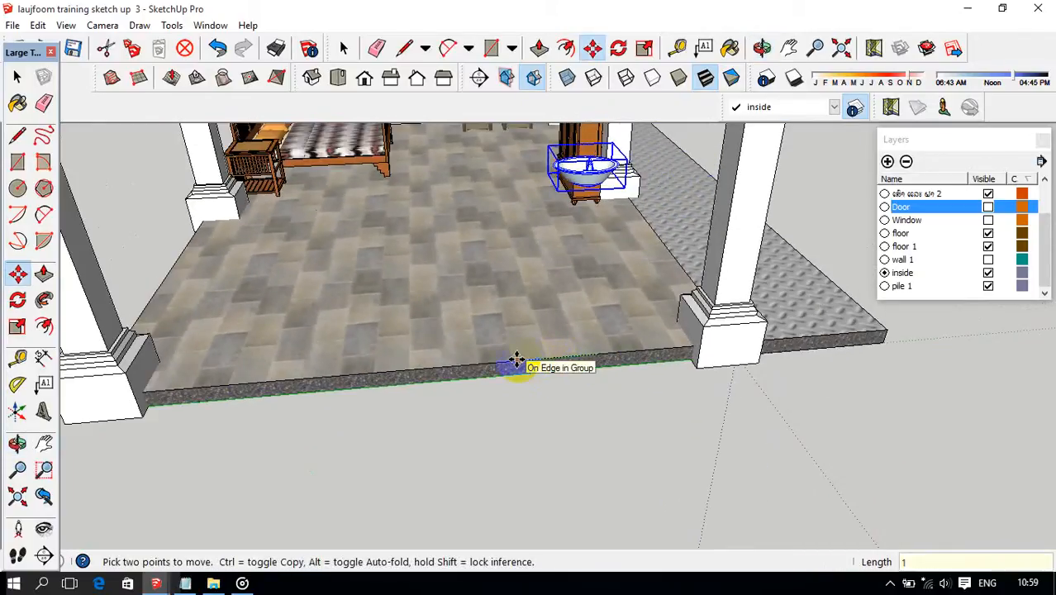
type("100")
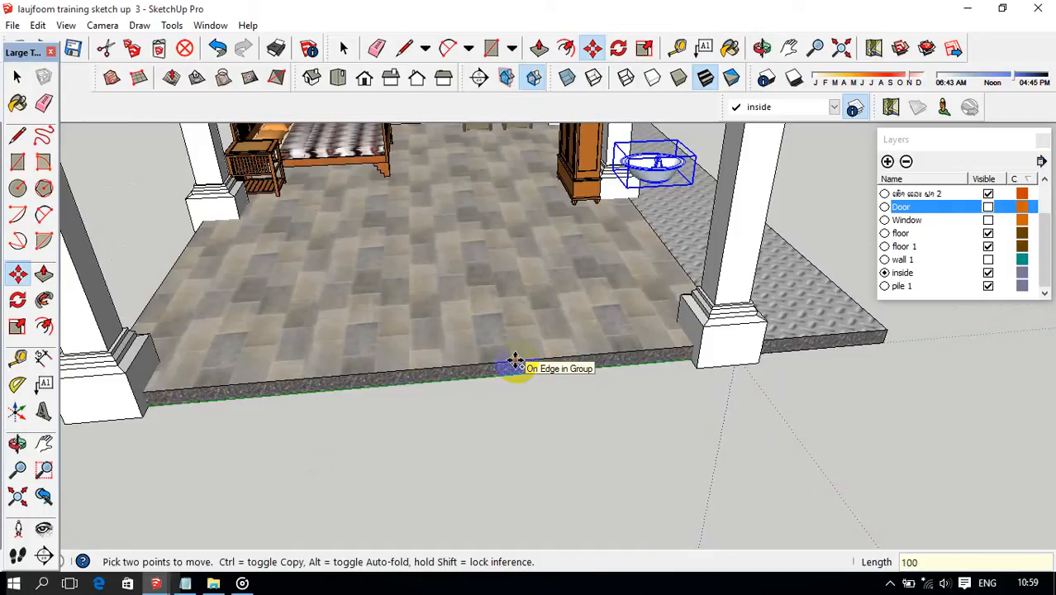
key("Return")
Try to move the washbasin another 100 mm in the same direction along the floor's outer edge.
left_click(541, 358)
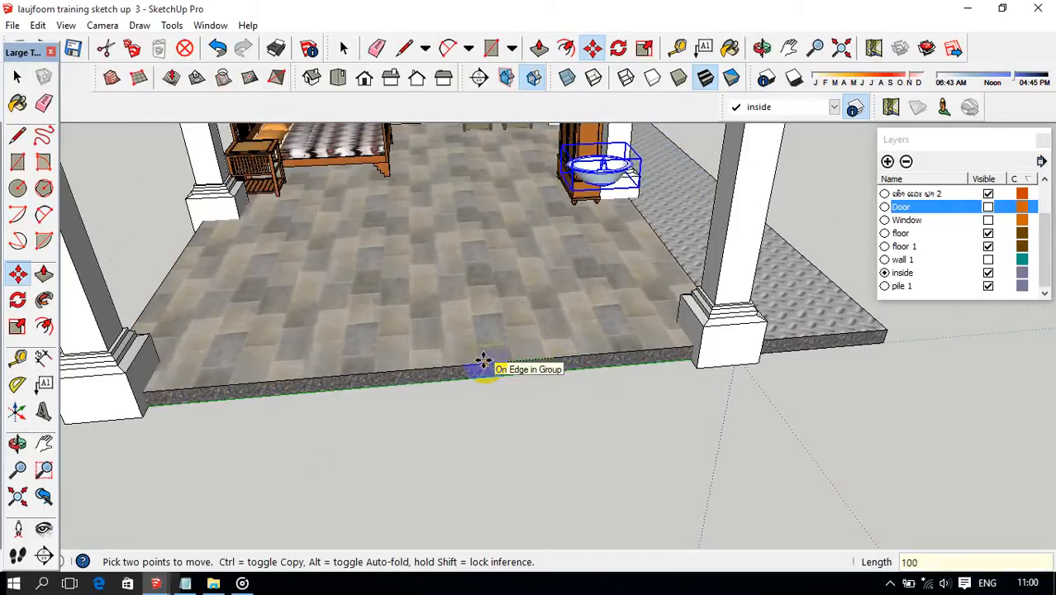
key("Return")
scroll(483, 361, "down", 3)
mouse_move(484, 361)
middle_mouse_down()
mouse_move(469, 363)
mouse_move(490, 359)
middle_mouse_up()
left_click(491, 359)
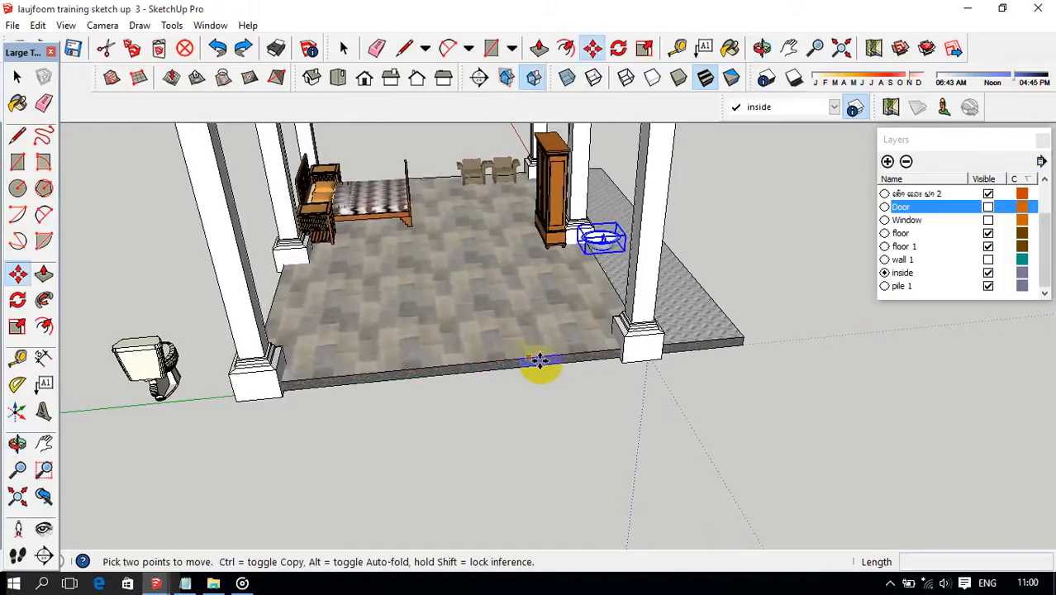
Move the washbasin farther from the corner column, parallel to the floor's outer edge, towards the toilet's side.
scroll(572, 347, "up", 2)
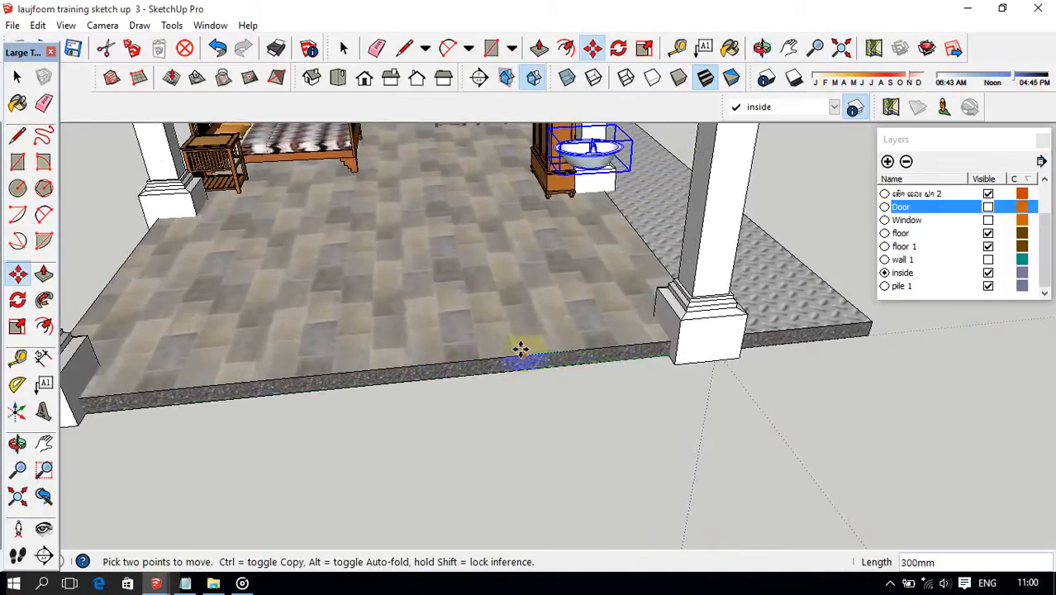
scroll(515, 349, "down", 2)
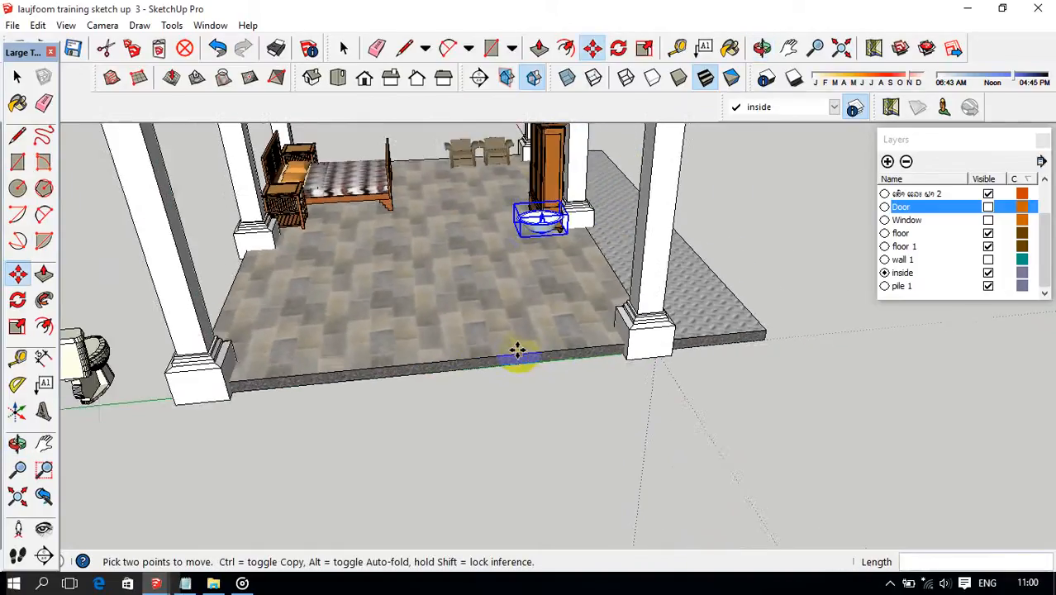
middle_click_drag(514, 349, 420, 347)
Move the toilet by its lower back corner onto the tiled floor's outer edge, against the nearby column base.
key("space")
left_click(211, 355)
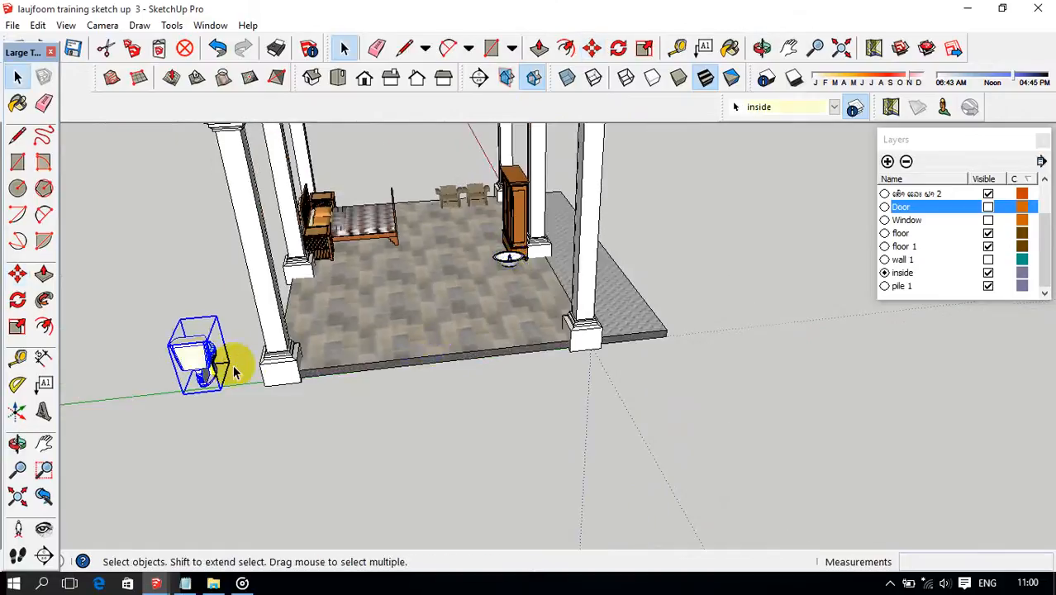
mouse_move(231, 363)
middle_mouse_down()
mouse_move(254, 347)
mouse_move(227, 378)
middle_mouse_up()
key("m")
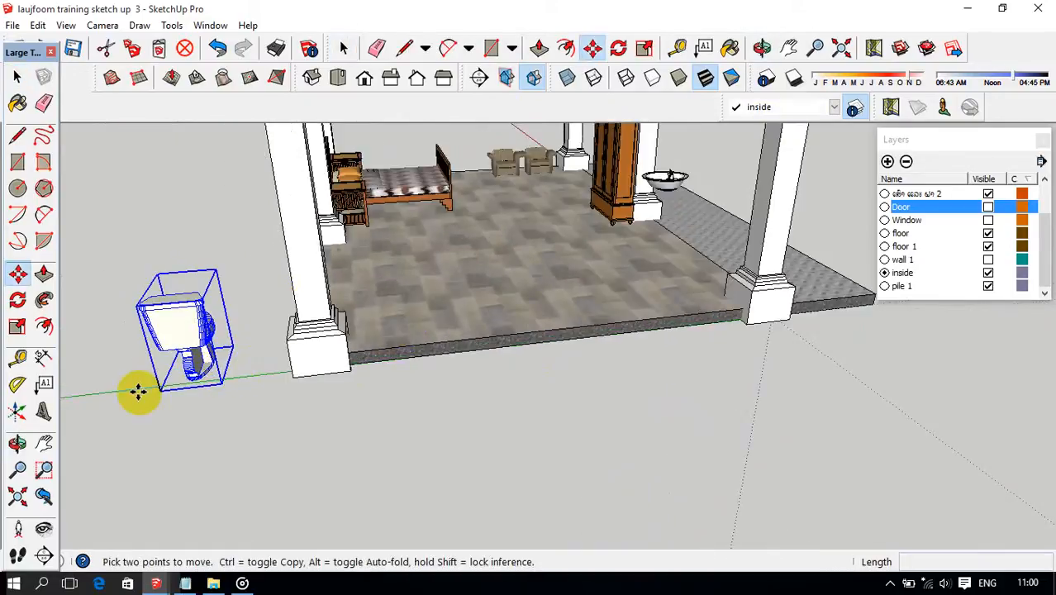
scroll(306, 382, "up", 8)
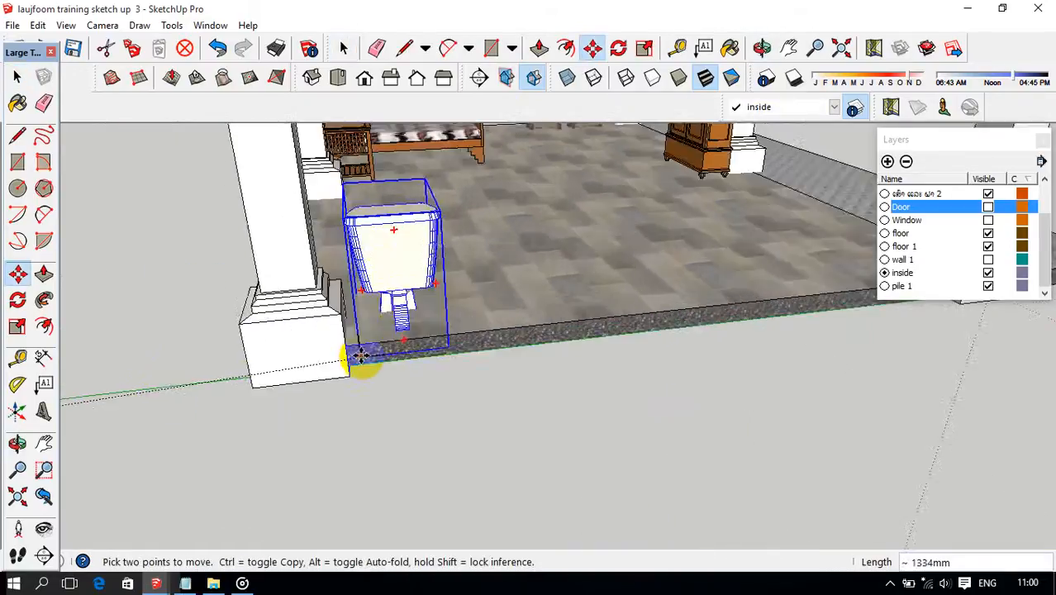
middle_click_drag(354, 354, 318, 330)
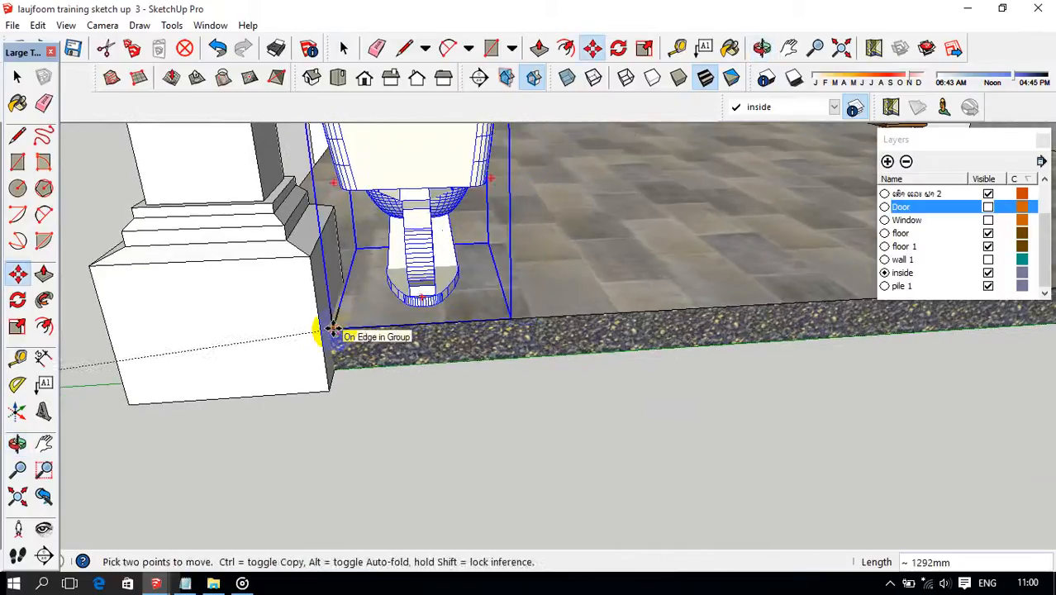
Move the toilet inward from the floor's outer edge, perpendicular to that edge.
middle_click_drag(439, 334, 240, 325)
scroll(537, 297, "up", 5)
middle_click_drag(537, 299, 449, 324)
left_click(444, 331)
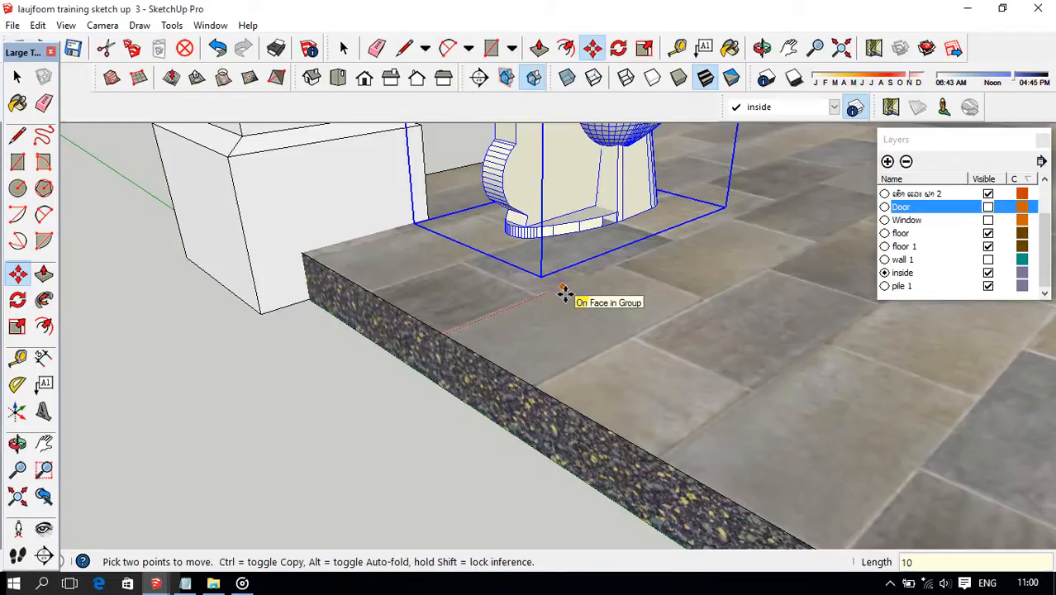
scroll(566, 293, "down", 6)
middle_click_drag(566, 293, 711, 300)
scroll(701, 302, "up", 3)
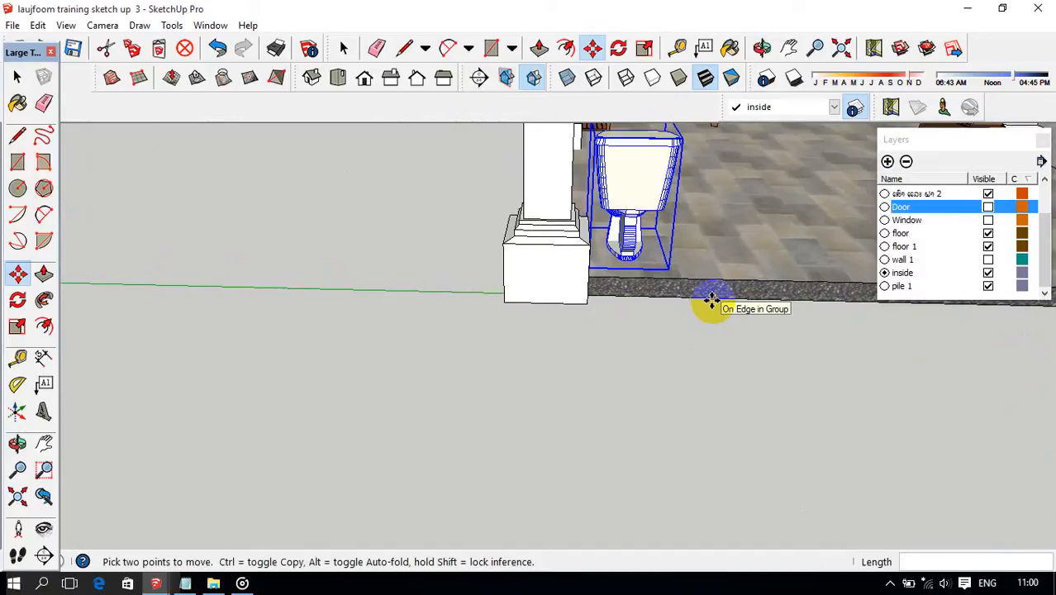
scroll(680, 356, "down", 3)
left_click(890, 583)
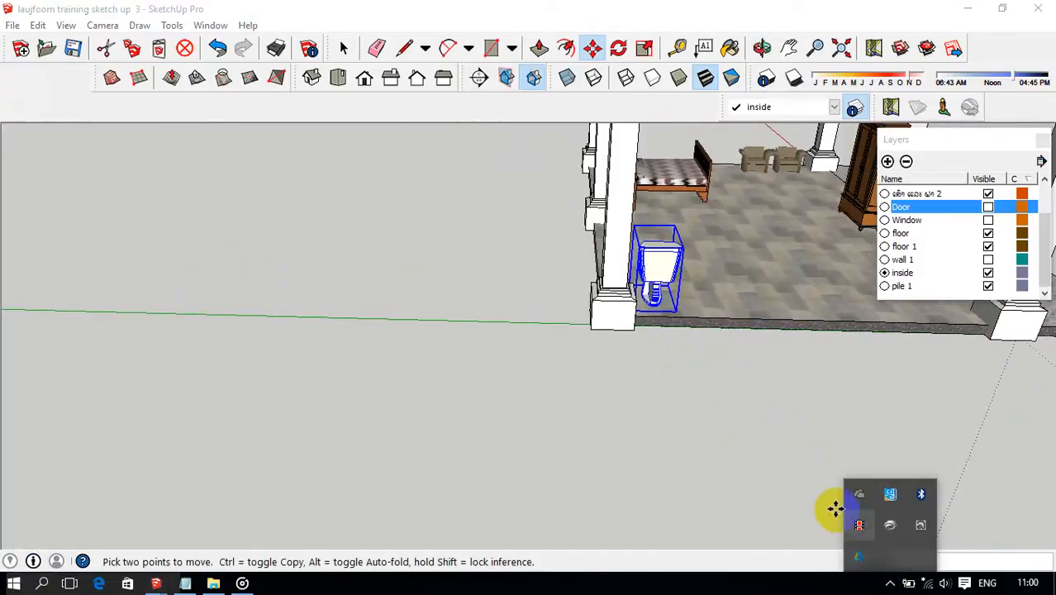